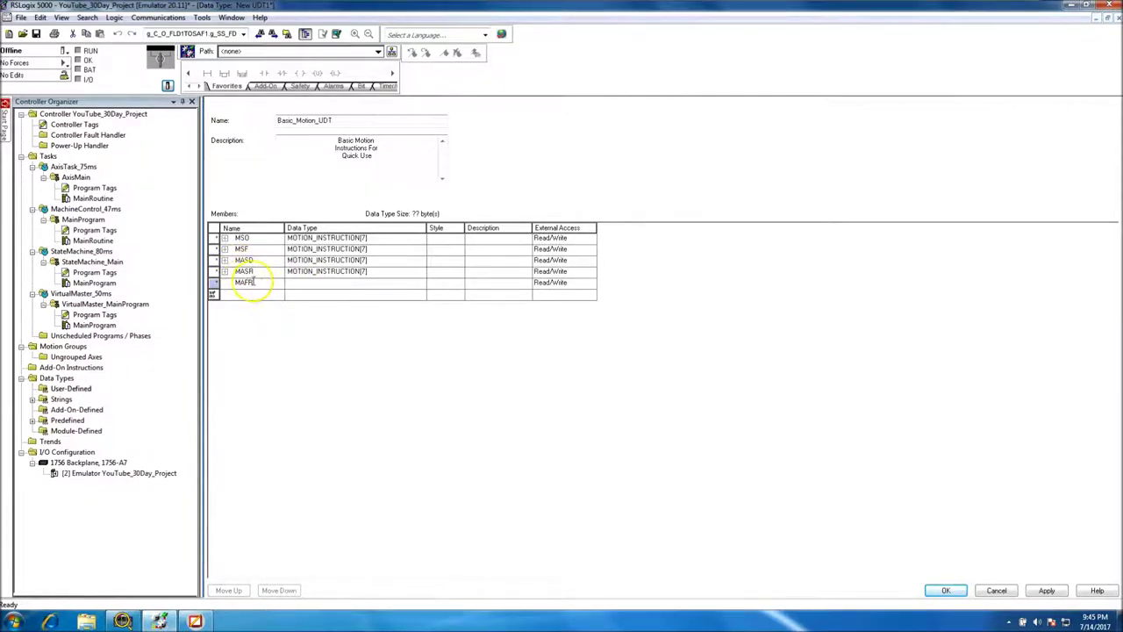
# Confirm the MAFR member name and set its data type to MOTION_INSTRUCTION with array dimension Dim 0 of 7
pyautogui.press('Return')
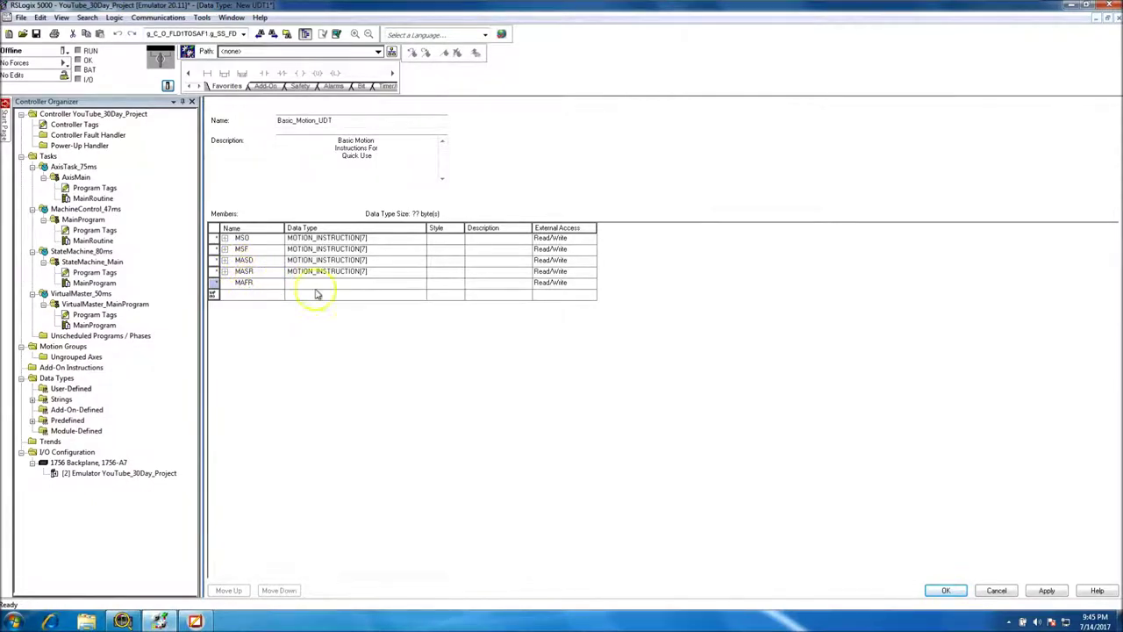
pyautogui.click(422, 282)
pyautogui.write('MOTION_GROUP')
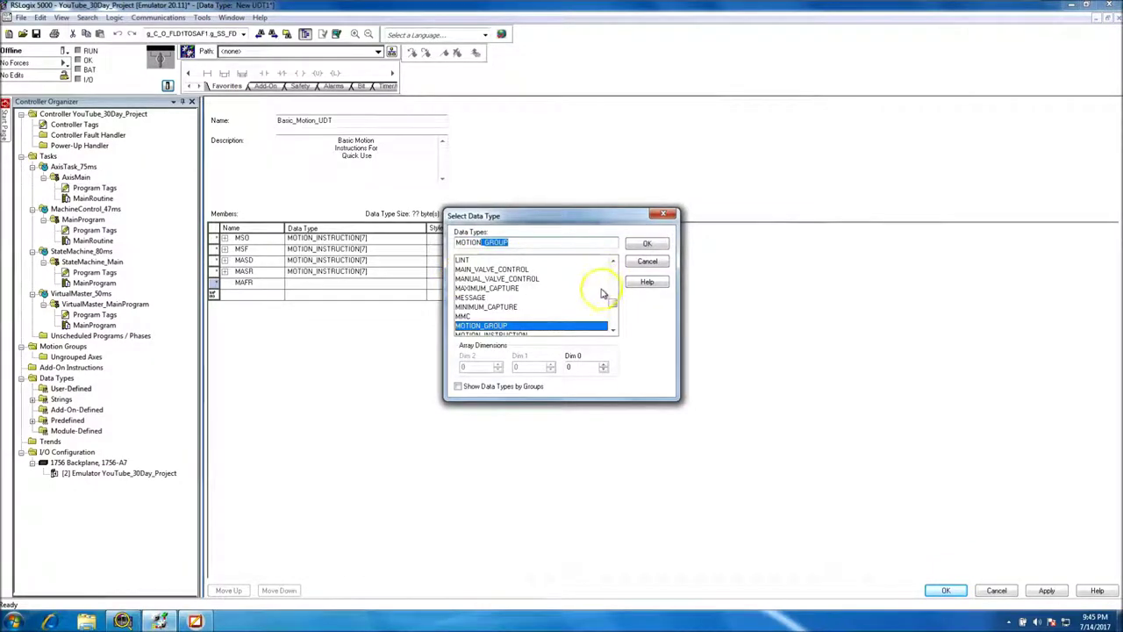
pyautogui.click(612, 330)
pyautogui.click(551, 327)
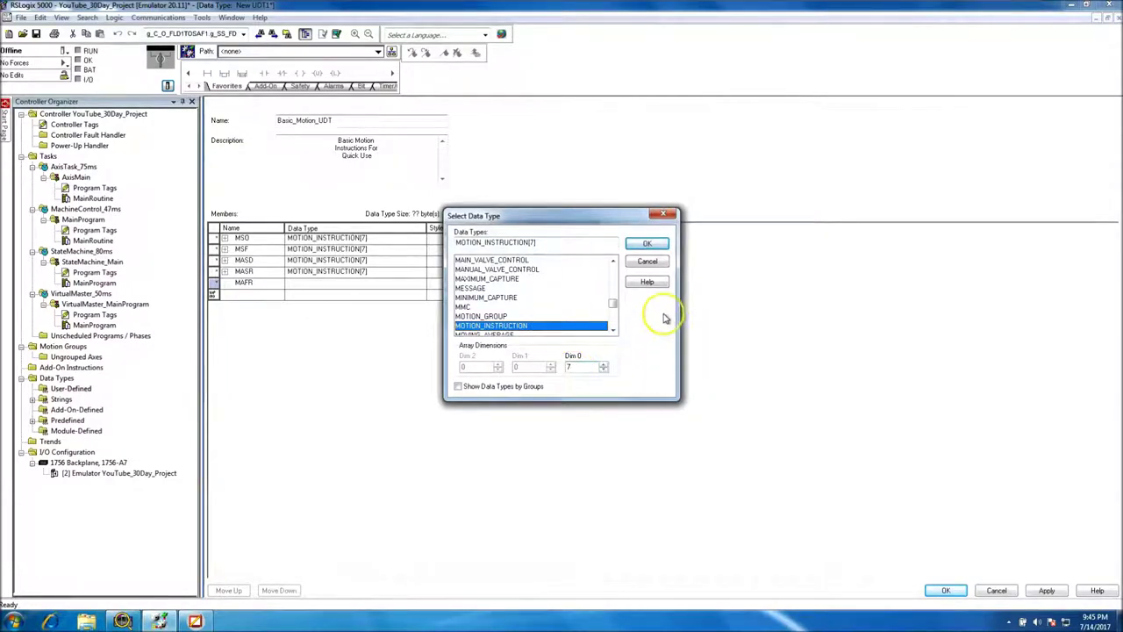
pyautogui.click(647, 243)
# Add a member named MAS with data type MOTION_INSTRUCTION and array dimension Dim 0 of 7
pyautogui.click(259, 294)
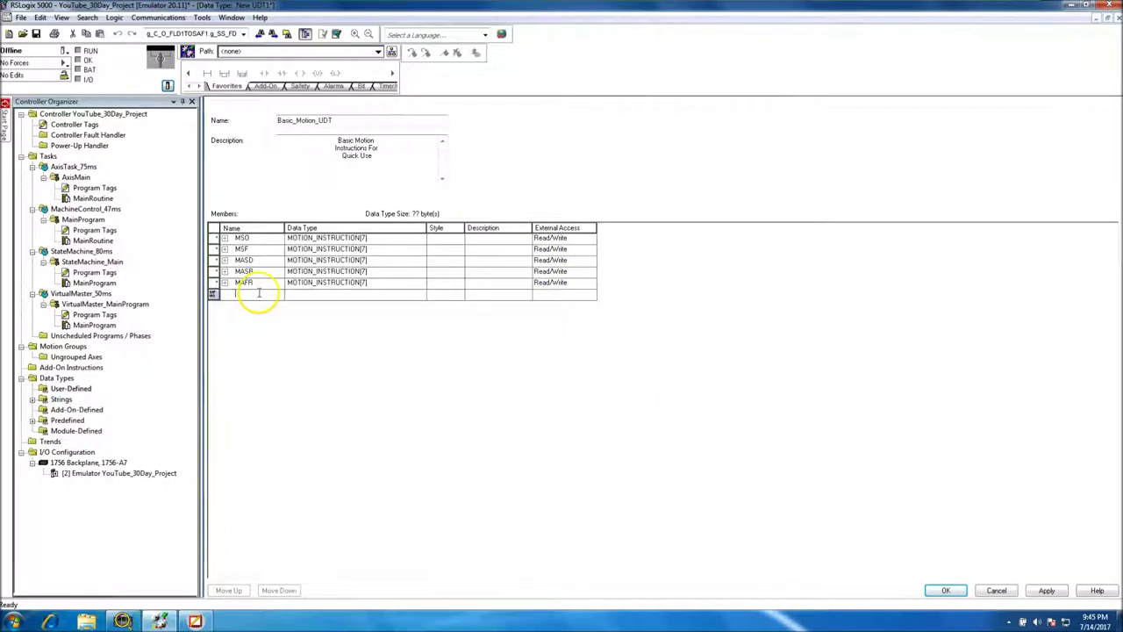
pyautogui.write('MAS')
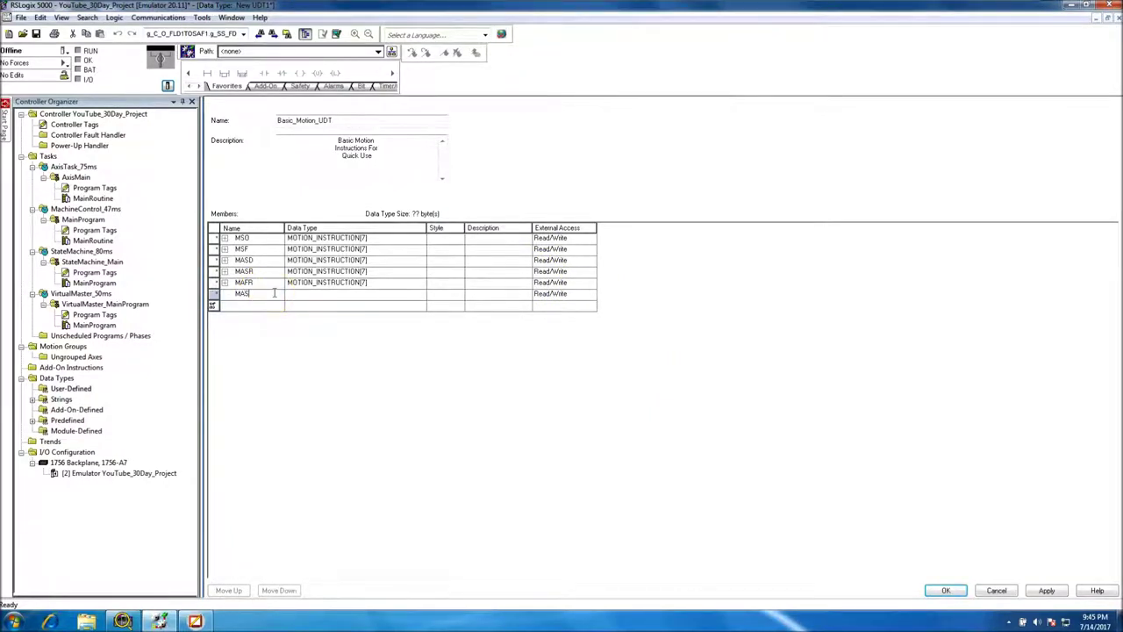
pyautogui.click(419, 297)
pyautogui.click(419, 296)
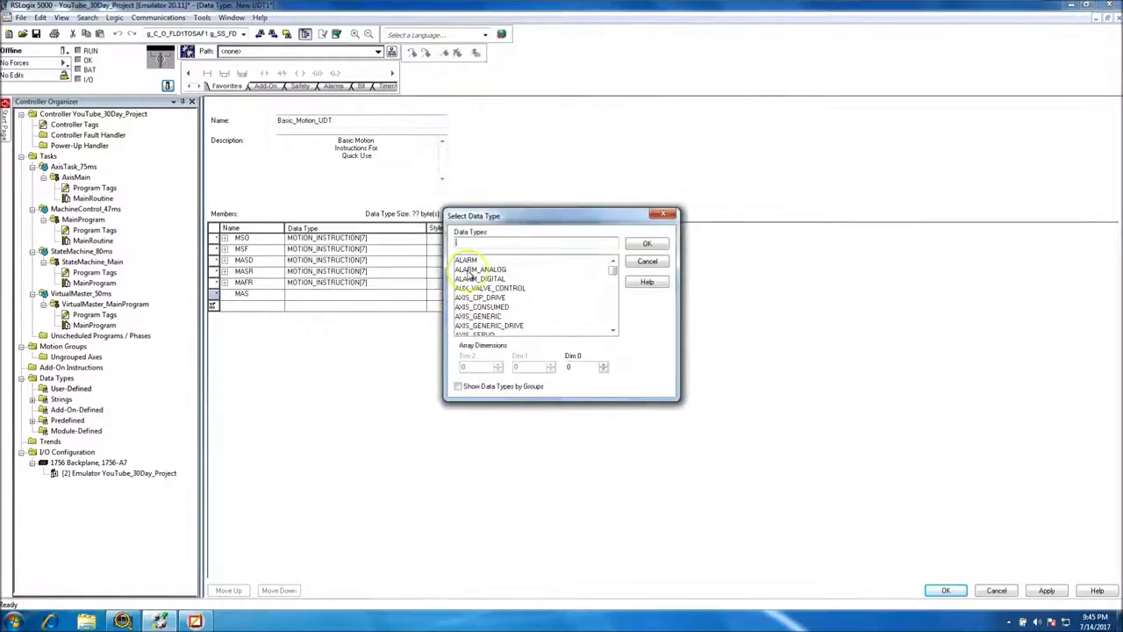
pyautogui.write('MOTION_GROUP')
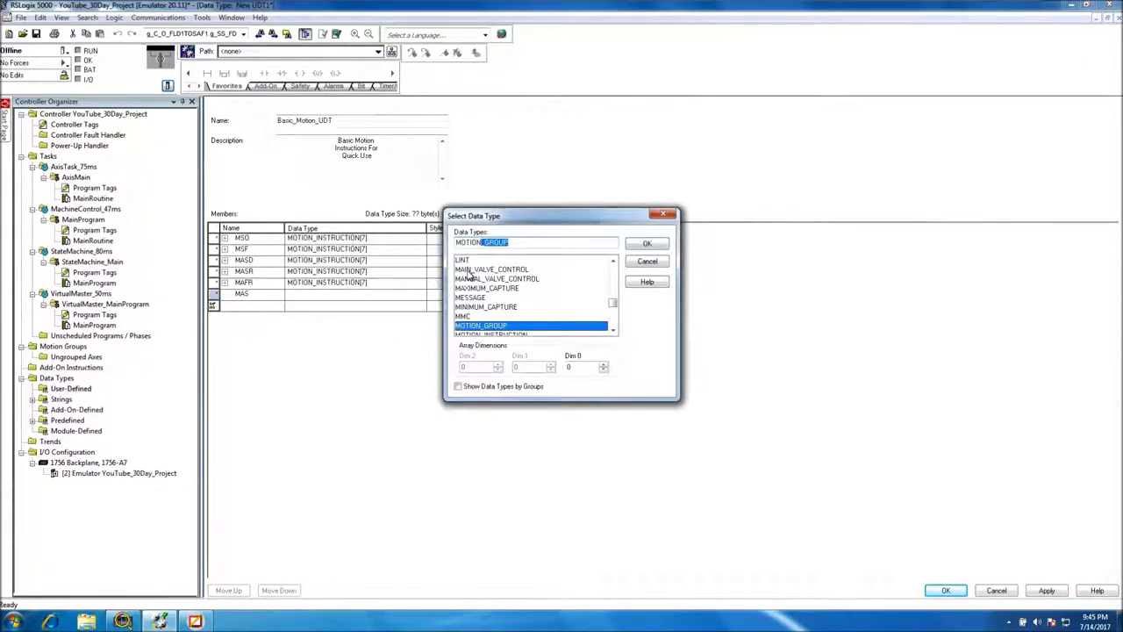
pyautogui.click(612, 330)
pyautogui.click(613, 330)
pyautogui.click(571, 316)
pyautogui.doubleClick(586, 366)
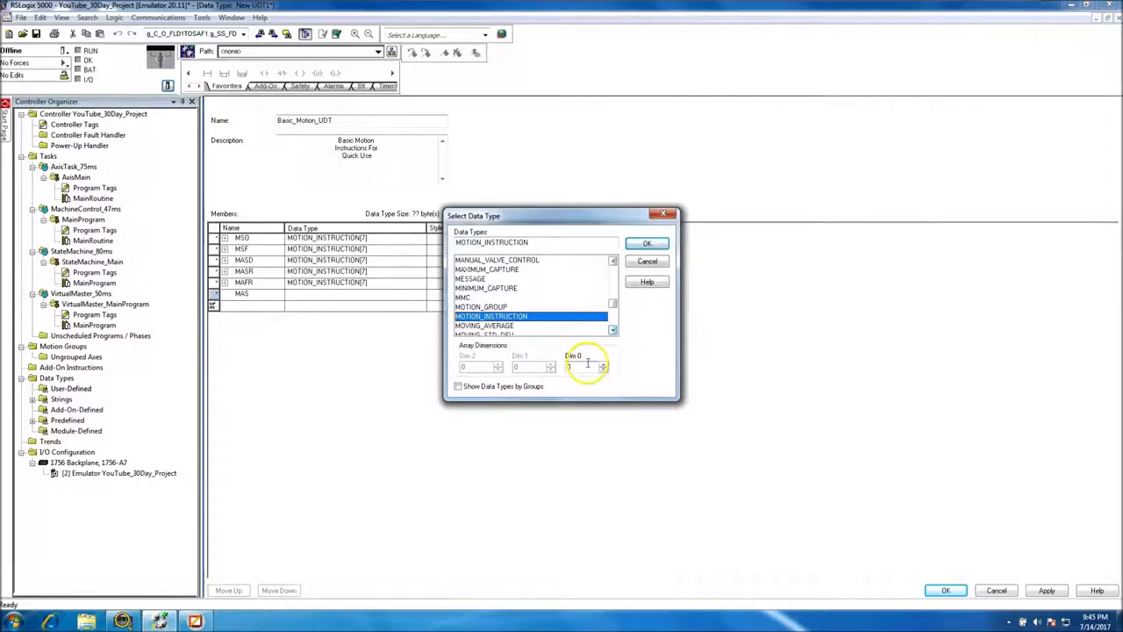
pyautogui.click(647, 243)
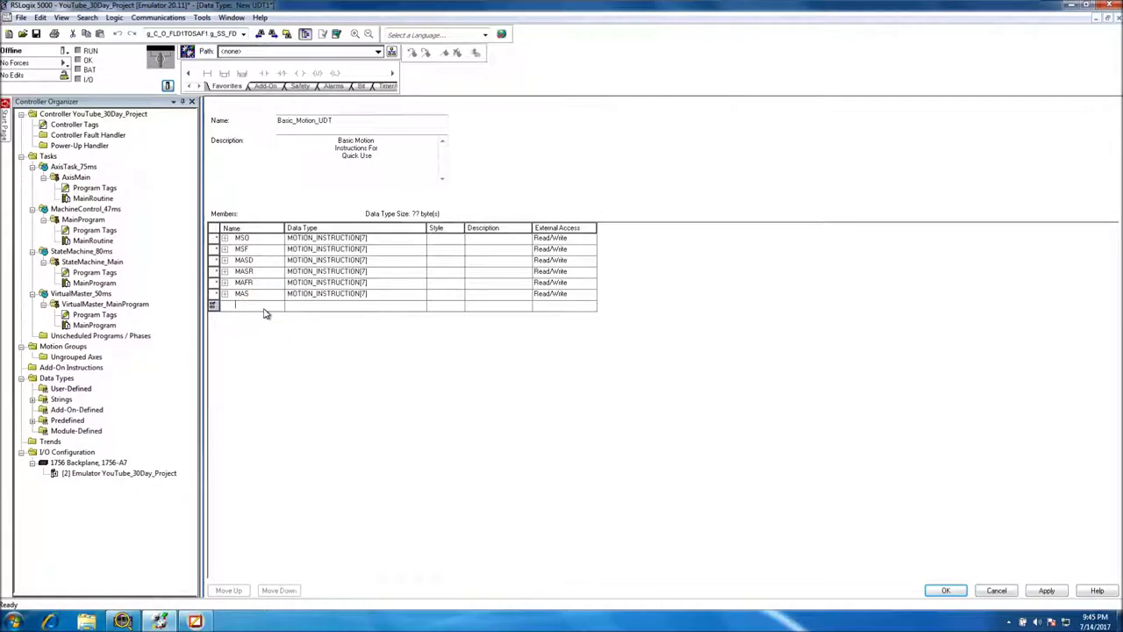
# Add a member named MAH with data type MOTION_INSTRUCTION and array dimension Dim 0 of 7
pyautogui.write('MAH')
pyautogui.click(417, 305)
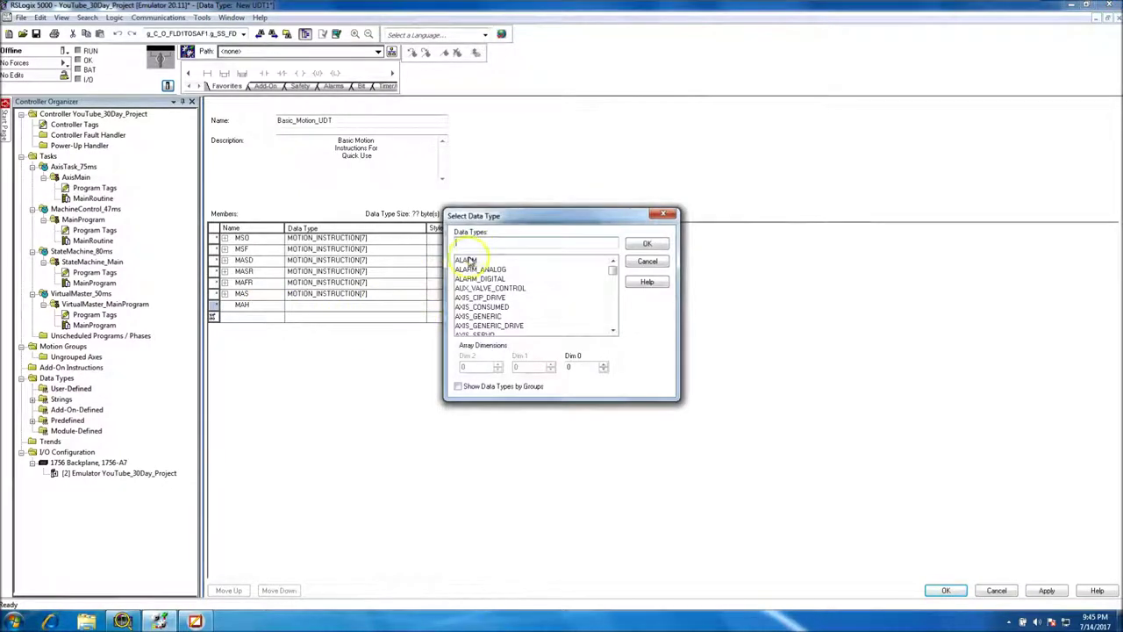
pyautogui.write('MOTION_GROUP')
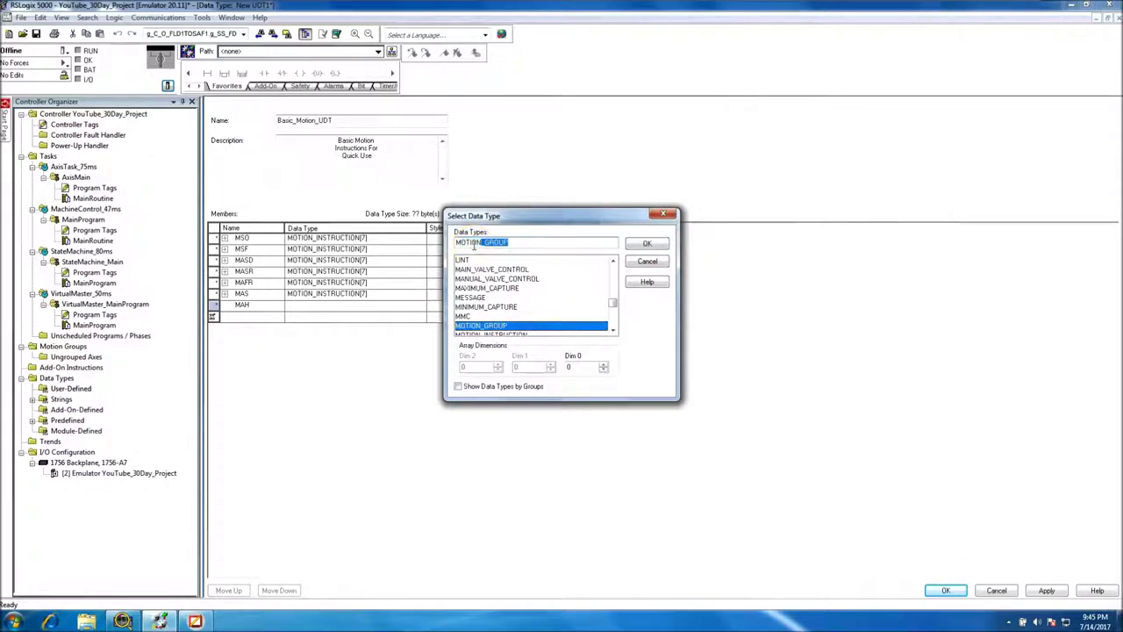
pyautogui.click(612, 330)
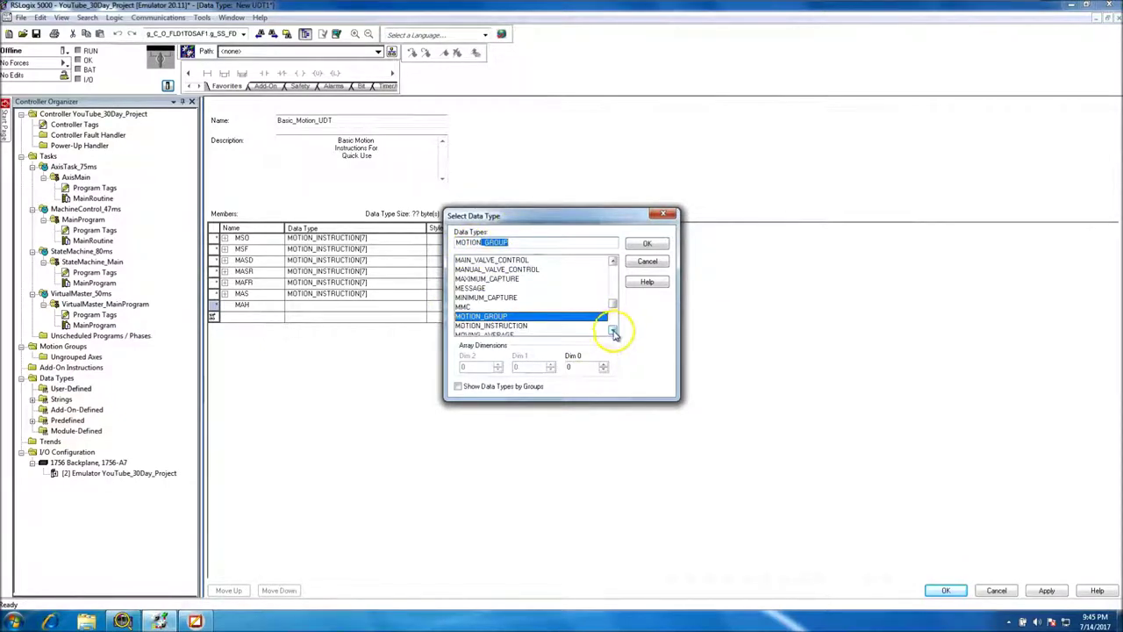
pyautogui.click(566, 328)
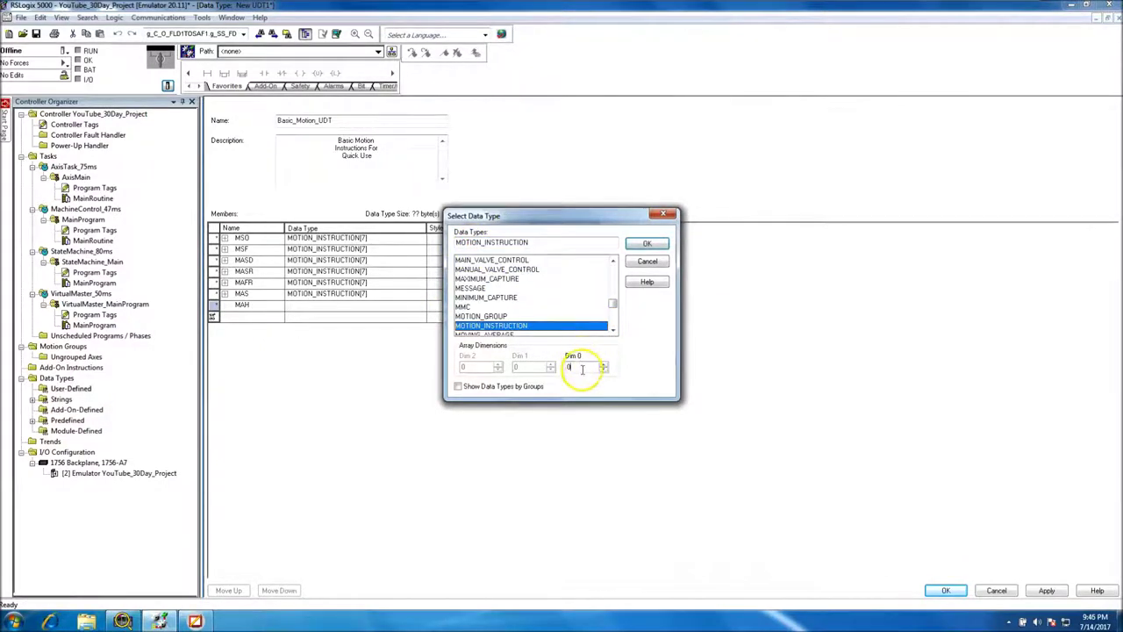
pyautogui.click(647, 243)
# Add a member named MAJ with data type MOTION_GROUP and array dimension Dim 0 of 7
pyautogui.click(252, 318)
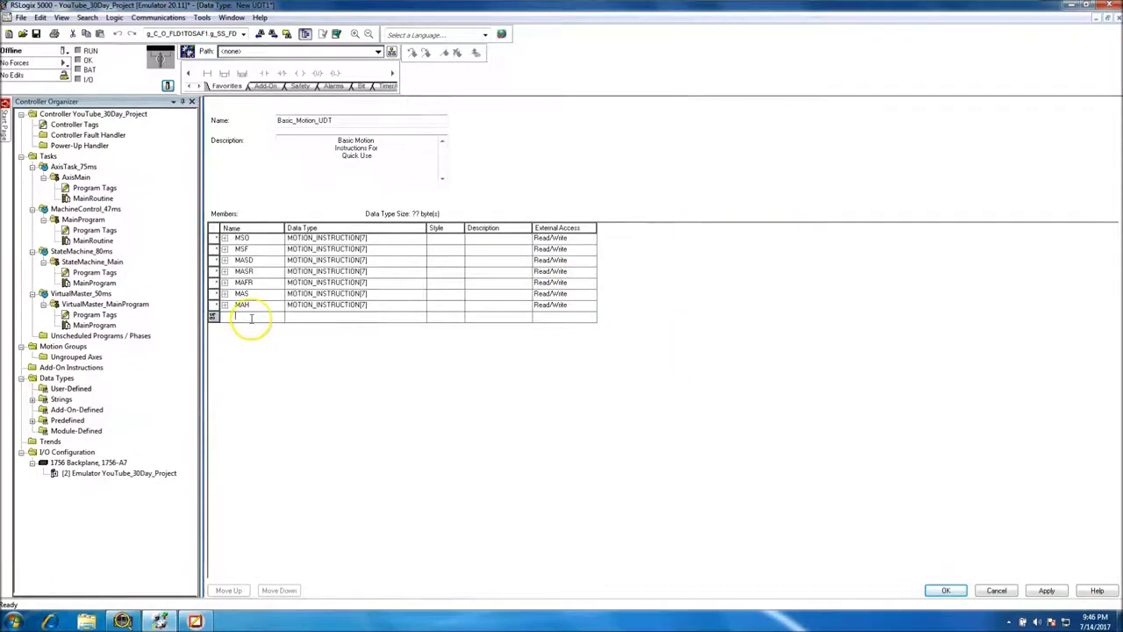
pyautogui.write('MAJ')
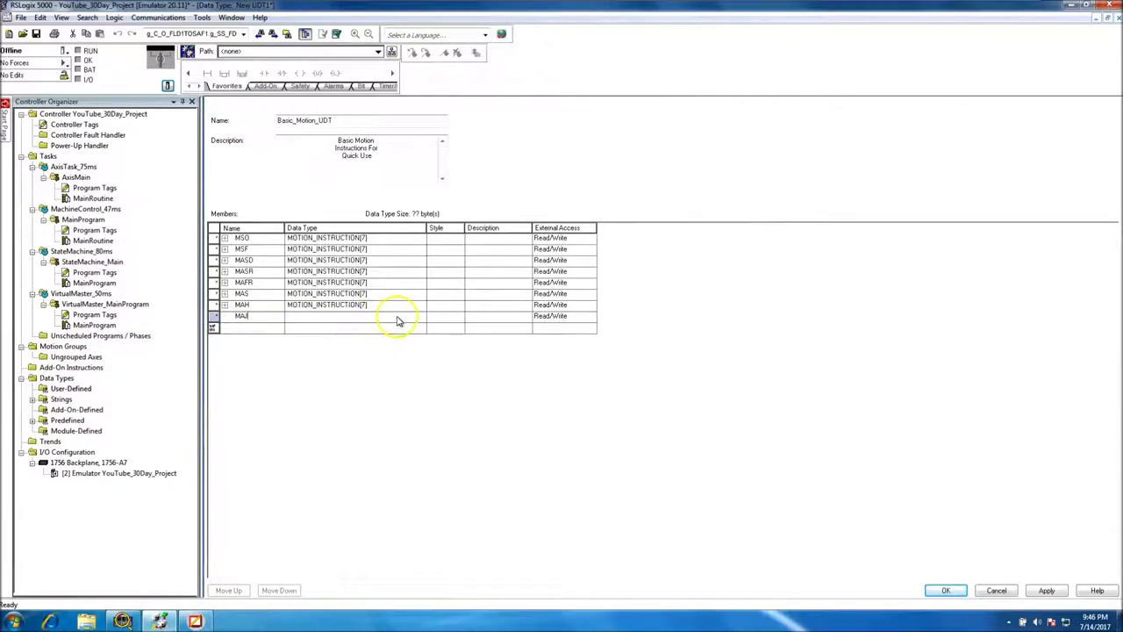
pyautogui.click(418, 316)
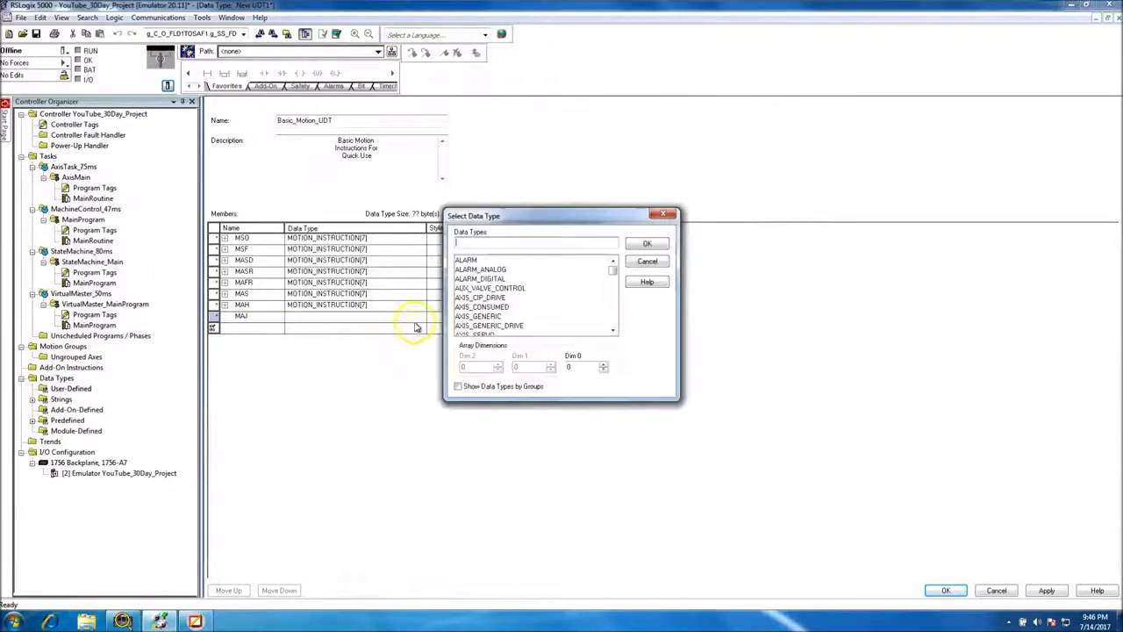
pyautogui.write('MOTION_GROUP')
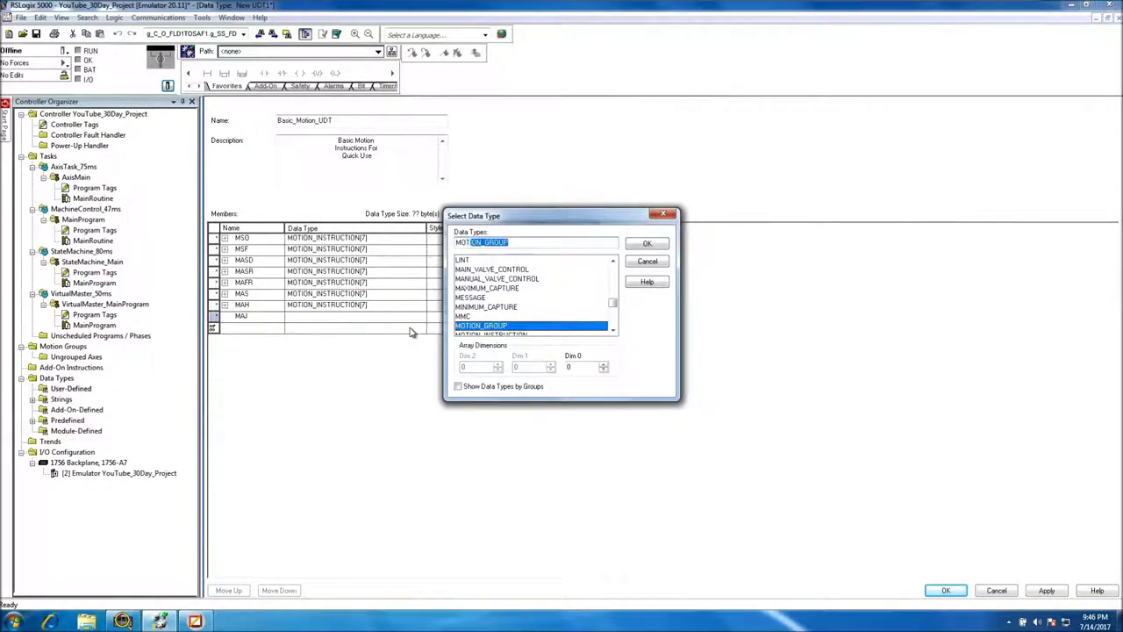
pyautogui.click(583, 367)
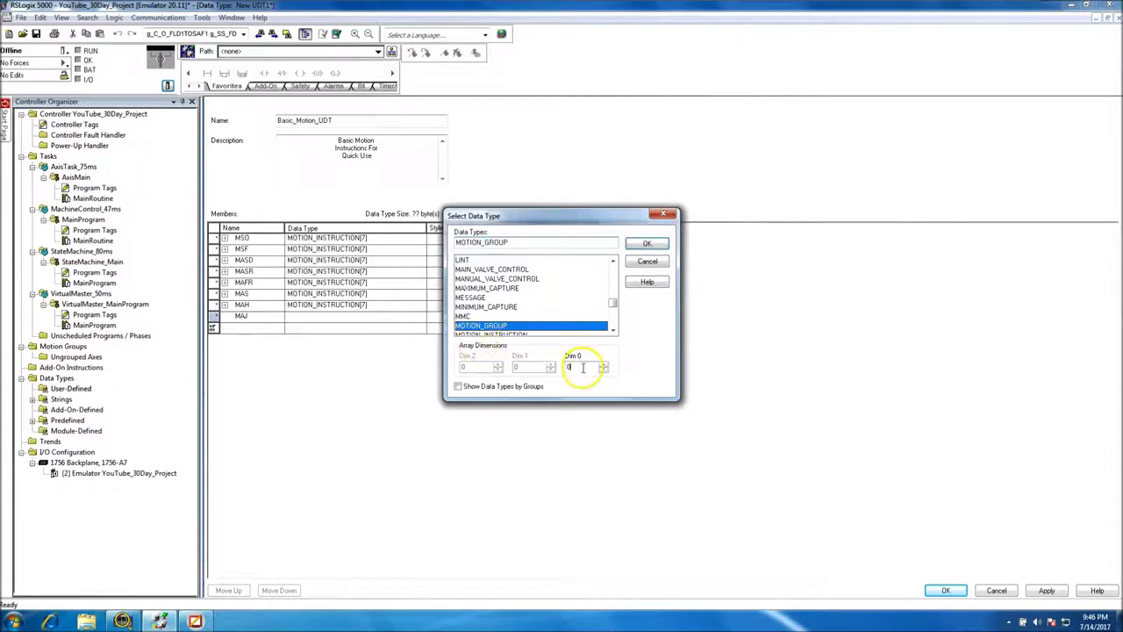
pyautogui.press('BackSpace')
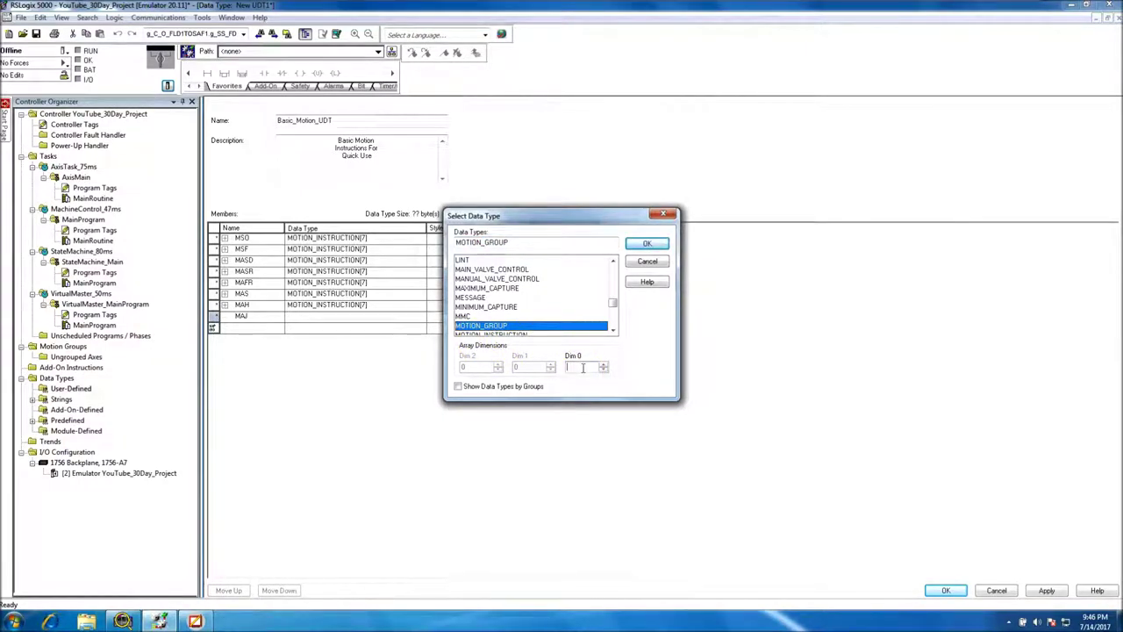
pyautogui.write('7')
pyautogui.click(647, 244)
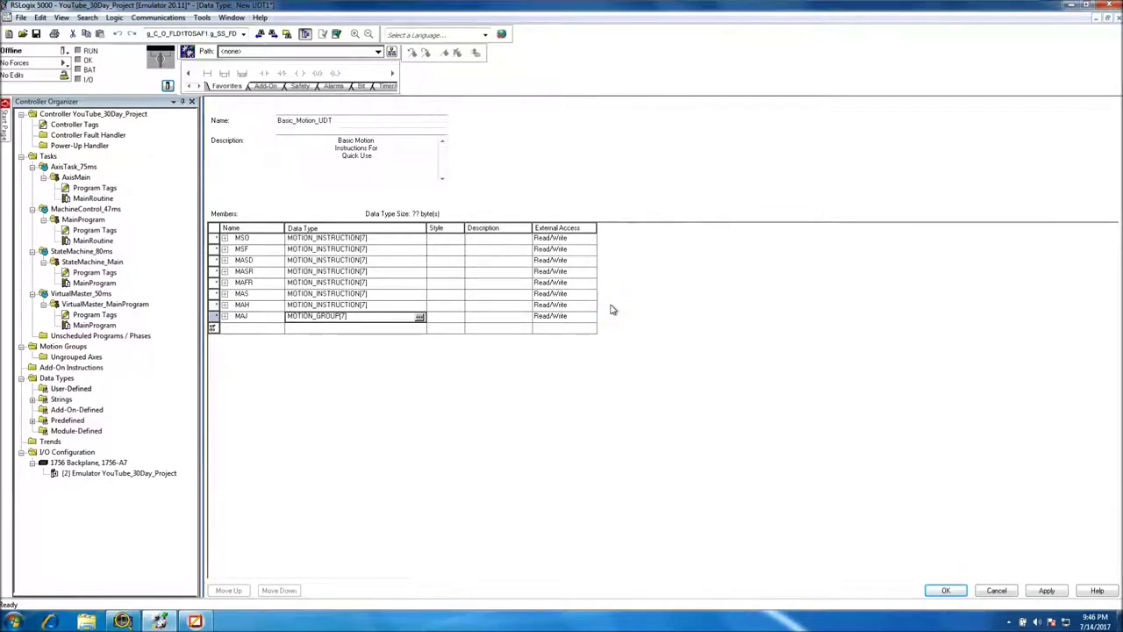
# Change the MAJ member's data type to MOTION_INSTRUCTION with array dimension Dim 0 of 7
pyautogui.click(419, 316)
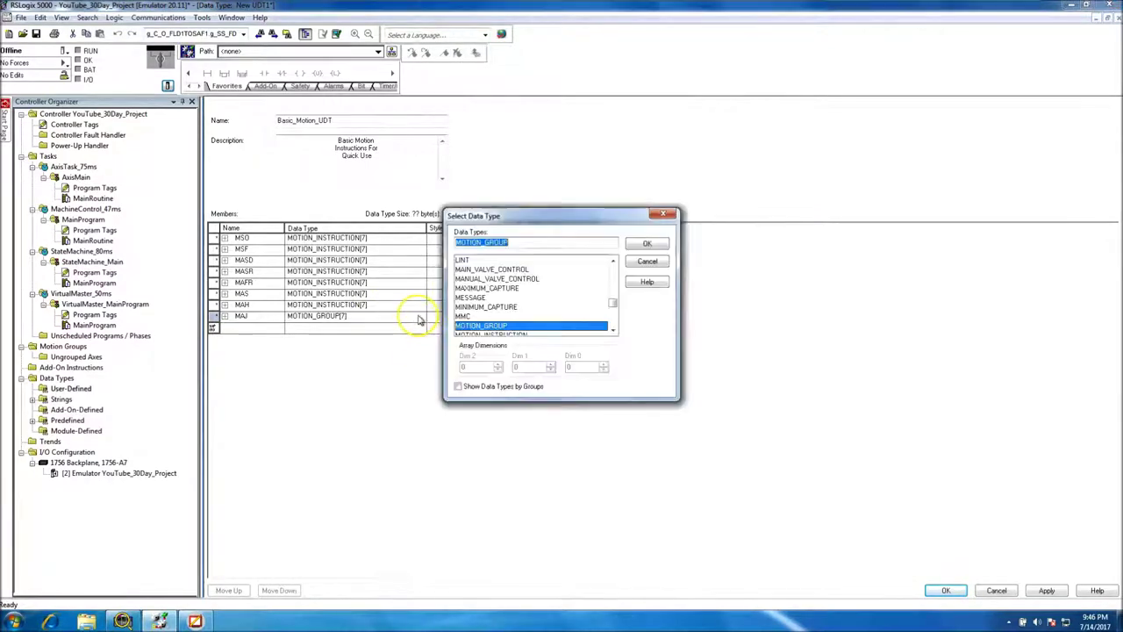
pyautogui.click(470, 333)
pyautogui.click(577, 367)
pyautogui.press('BackSpace')
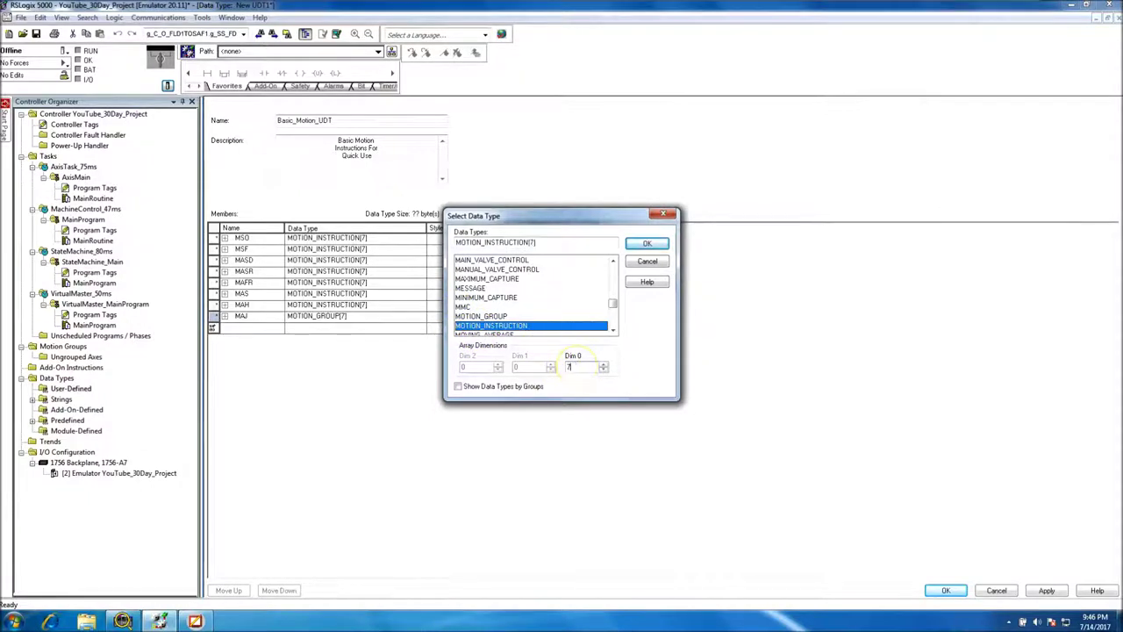
pyautogui.click(647, 243)
# Add a member named MAM with data type MOTION_INSTRUCTION and array dimension Dim 0 of 7
pyautogui.click(244, 330)
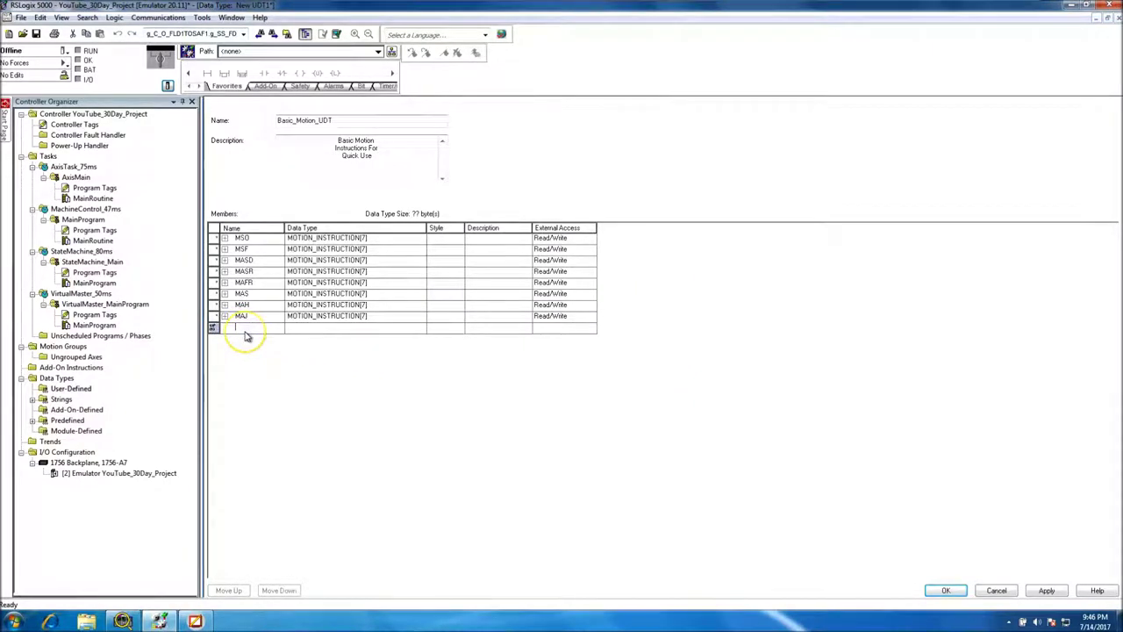
pyautogui.write('MAM')
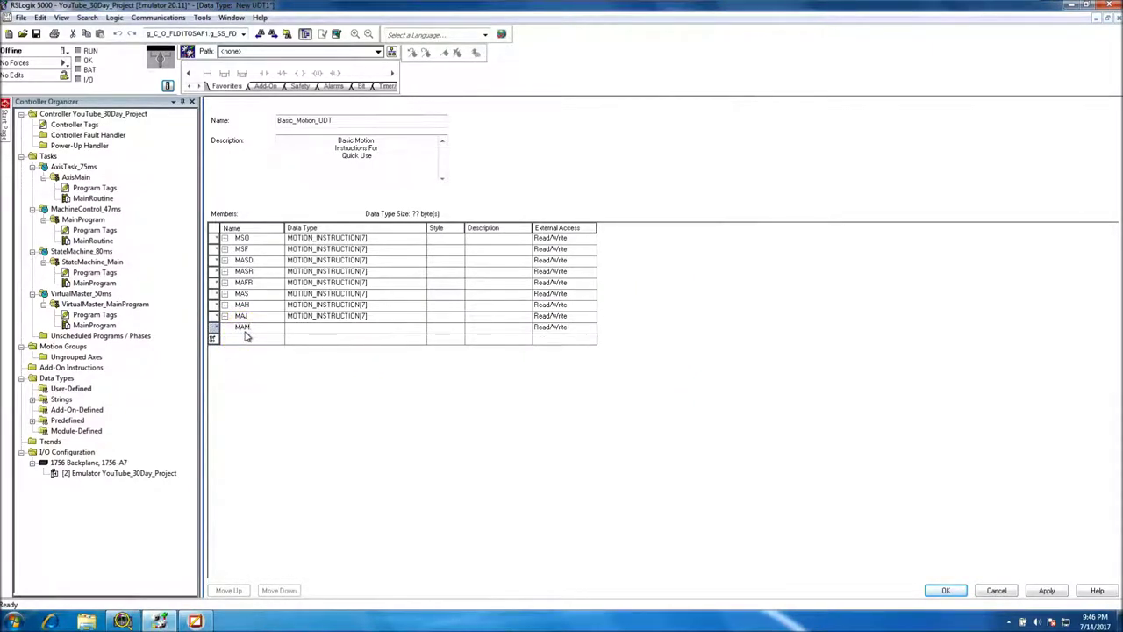
pyautogui.click(423, 327)
pyautogui.click(420, 330)
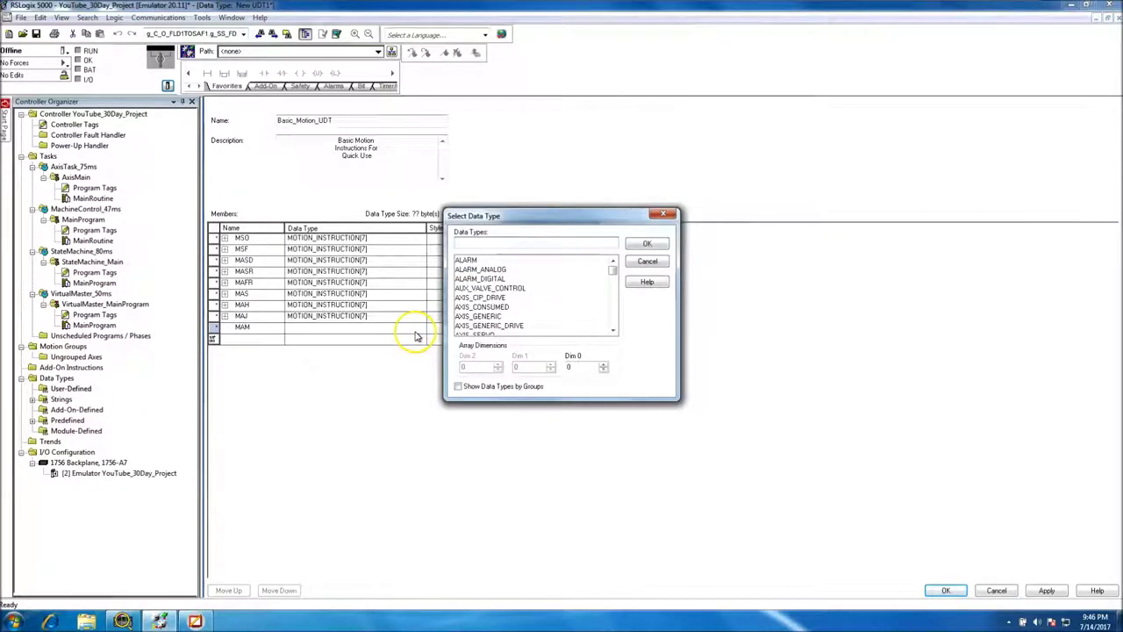
pyautogui.write('MOTION_GROUP')
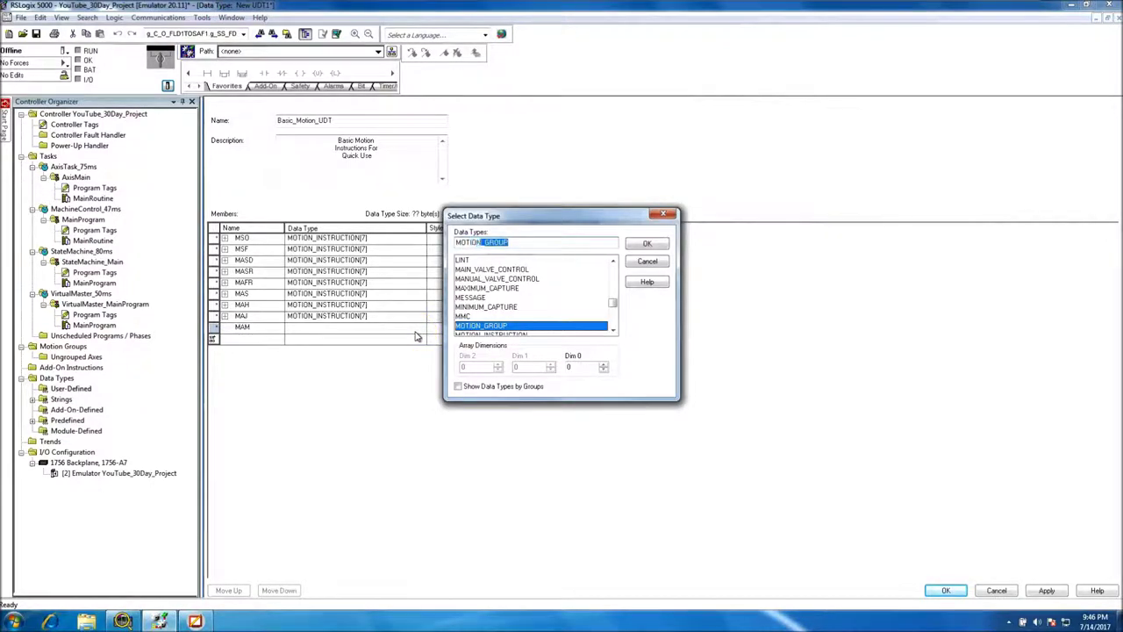
pyautogui.click(474, 335)
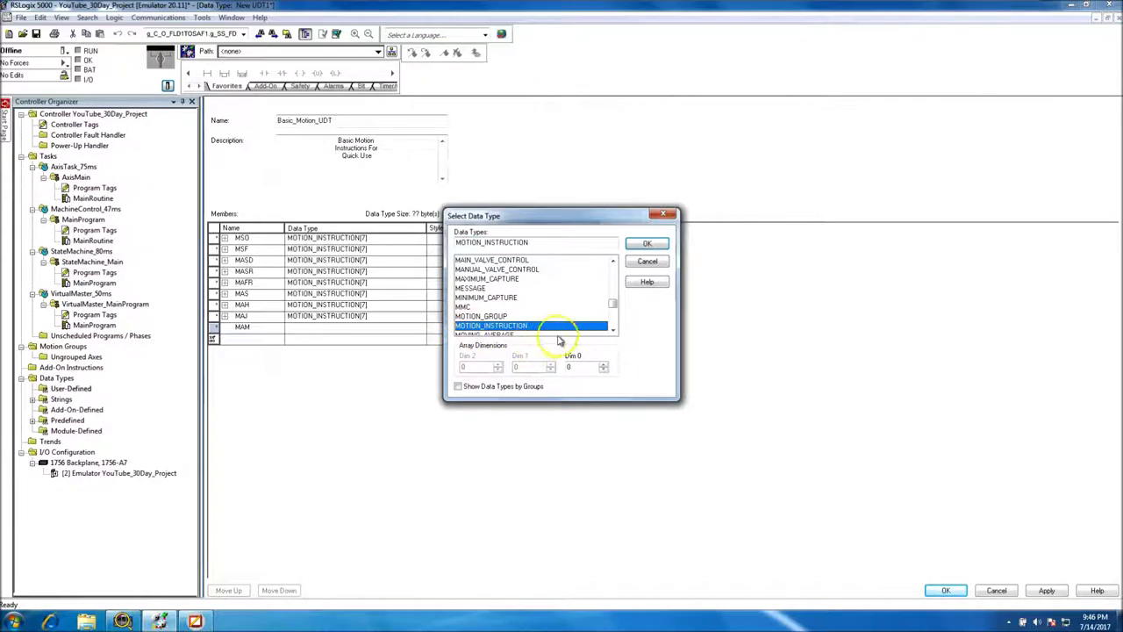
pyautogui.click(571, 368)
pyautogui.press('BackSpace')
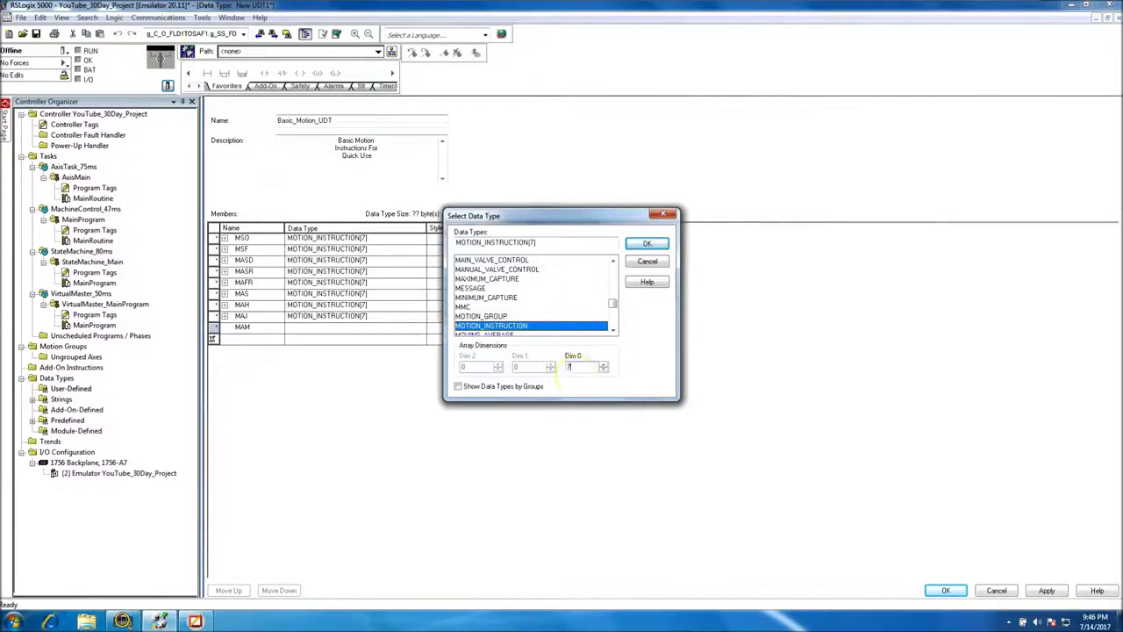
pyautogui.click(646, 244)
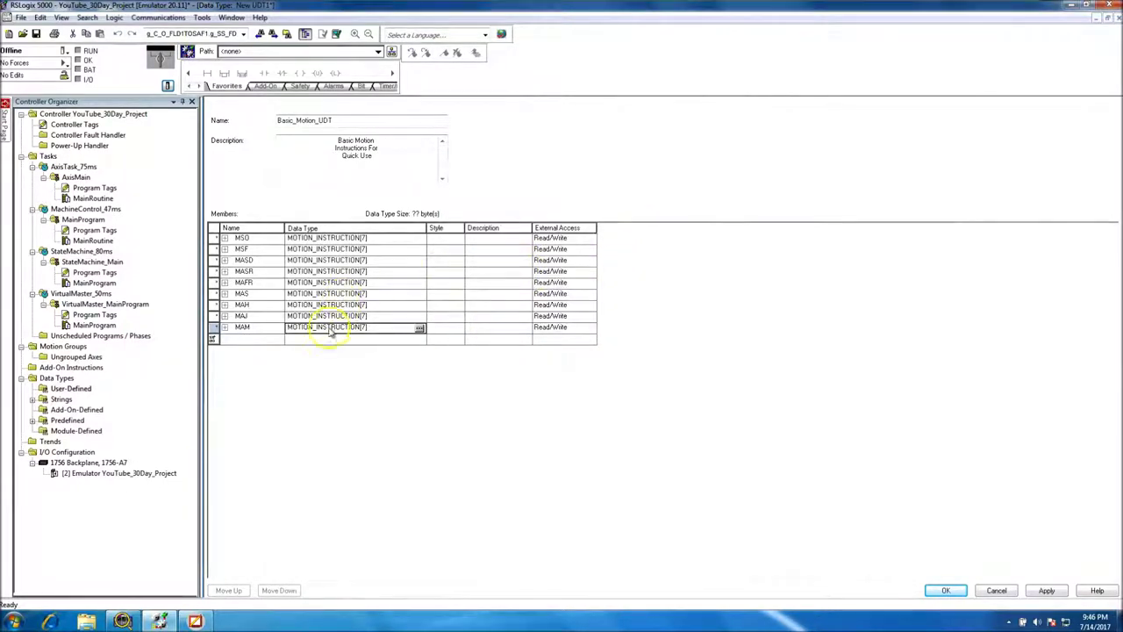
# Add a member named MAG with data type MOTION_INSTRUCTION and array dimension Dim 0 of 7
pyautogui.click(262, 340)
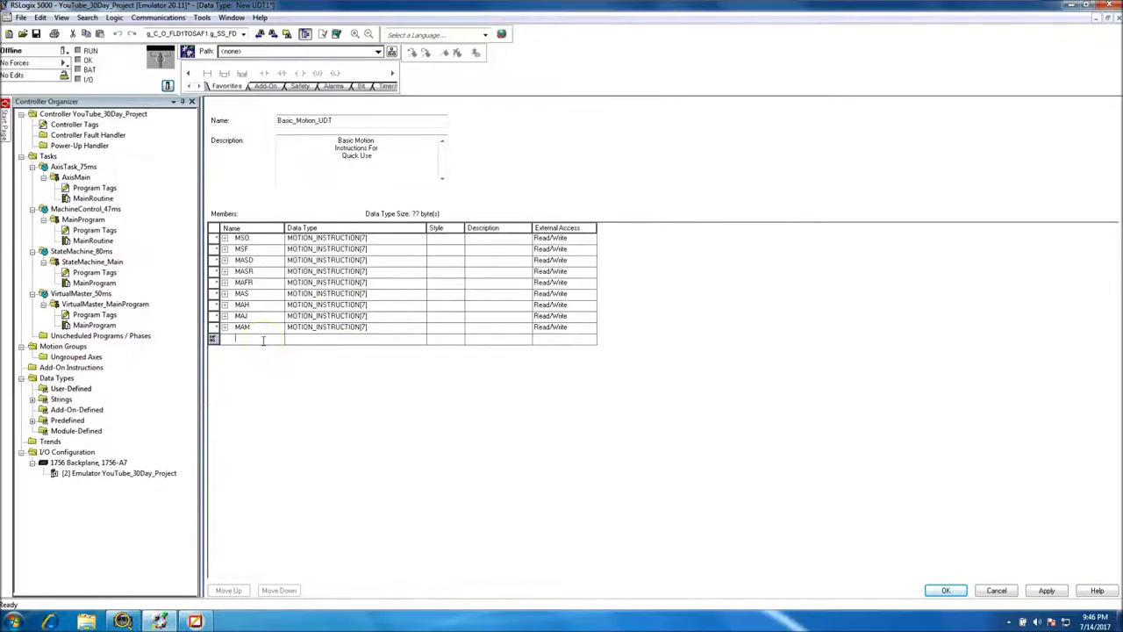
pyautogui.write('MAG')
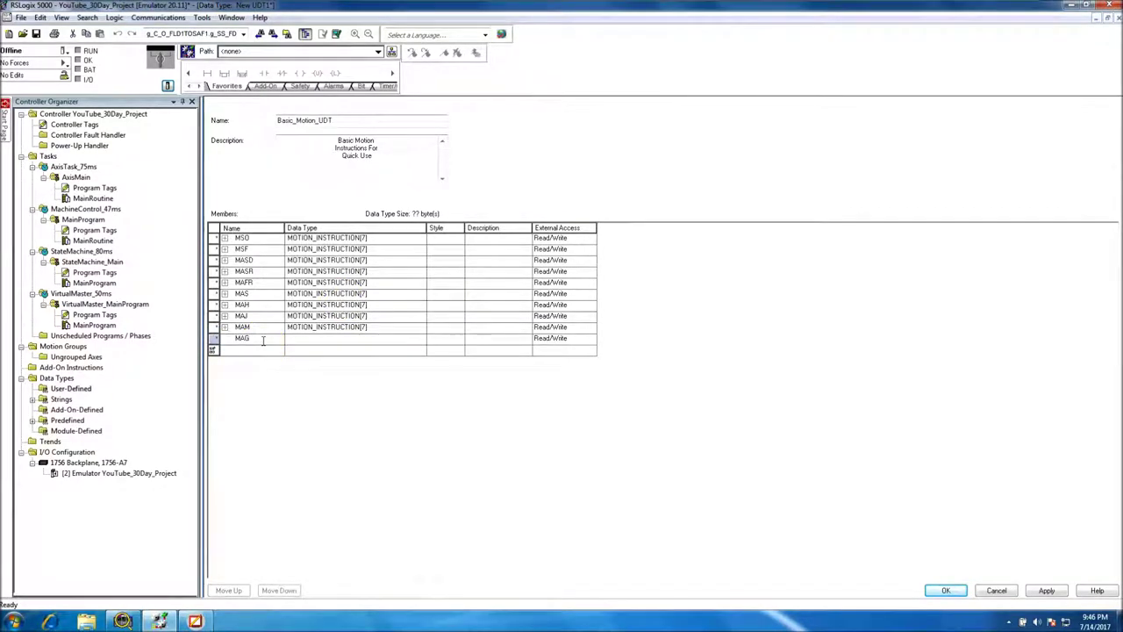
pyautogui.click(420, 340)
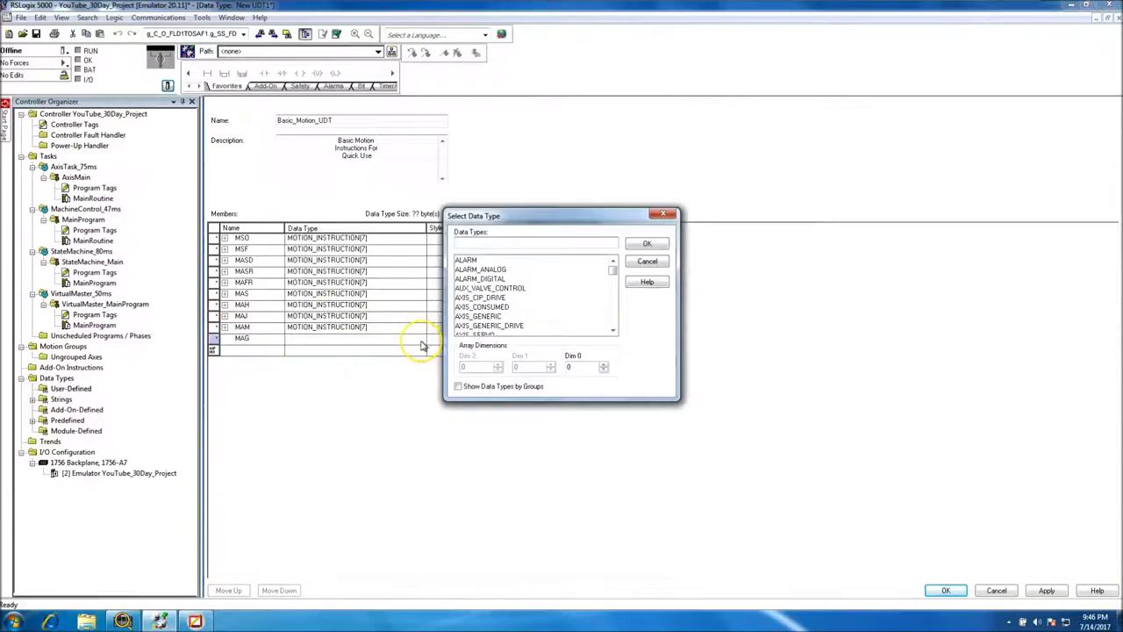
pyautogui.write('MOTION_GROUP')
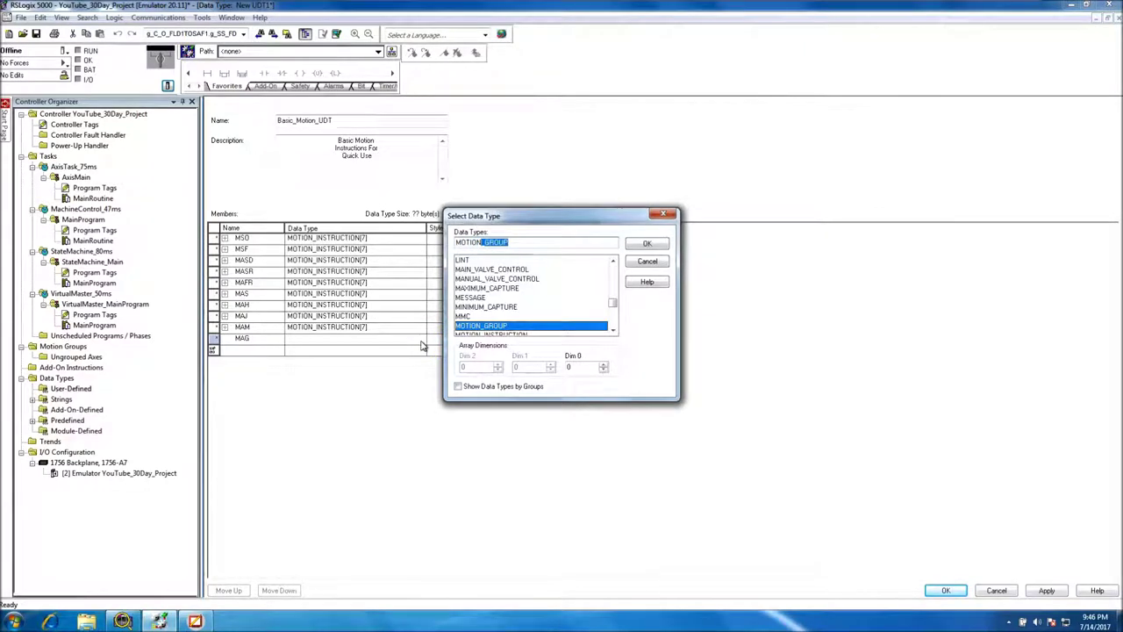
pyautogui.click(555, 334)
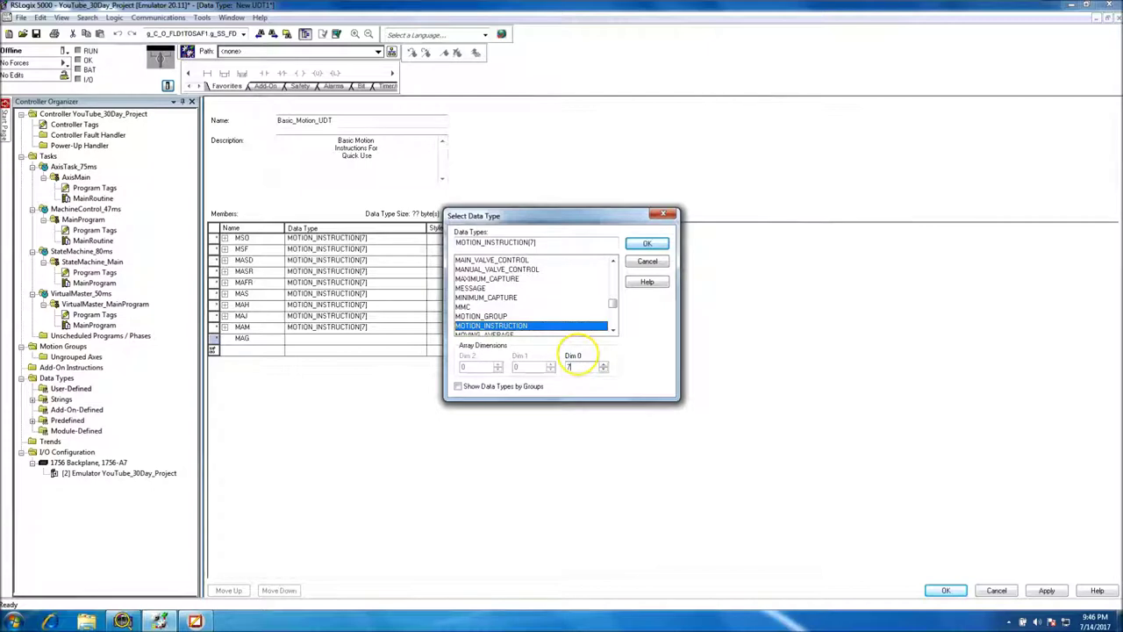
pyautogui.click(647, 245)
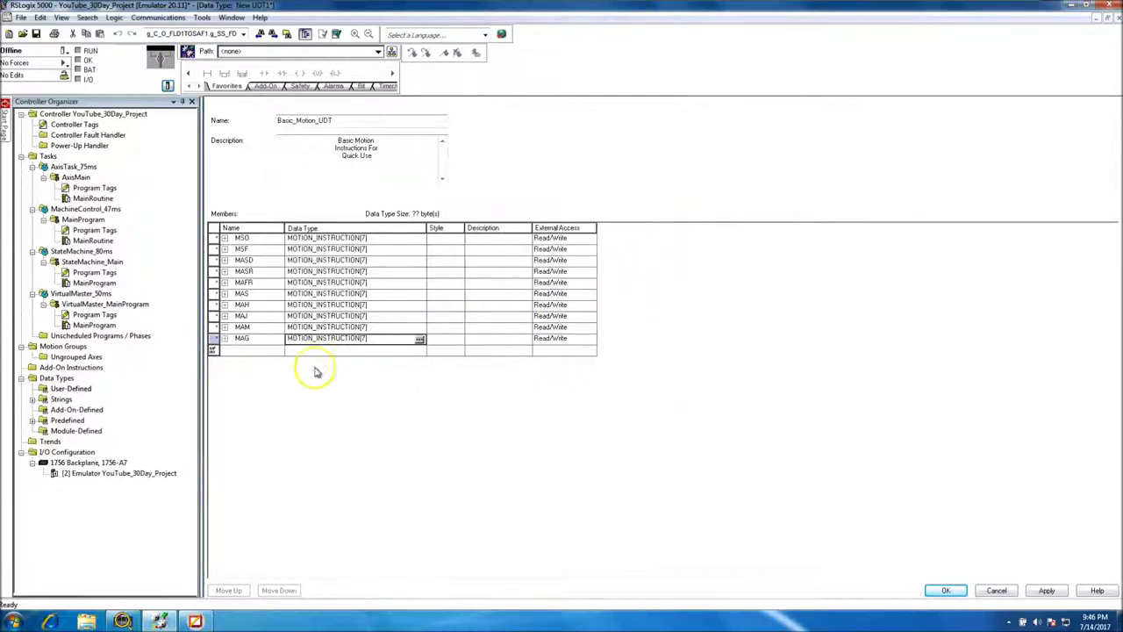
# Add a member named MCD with data type MOTION_INSTRUCTION and array dimension Dim 0 of 7
pyautogui.click(241, 355)
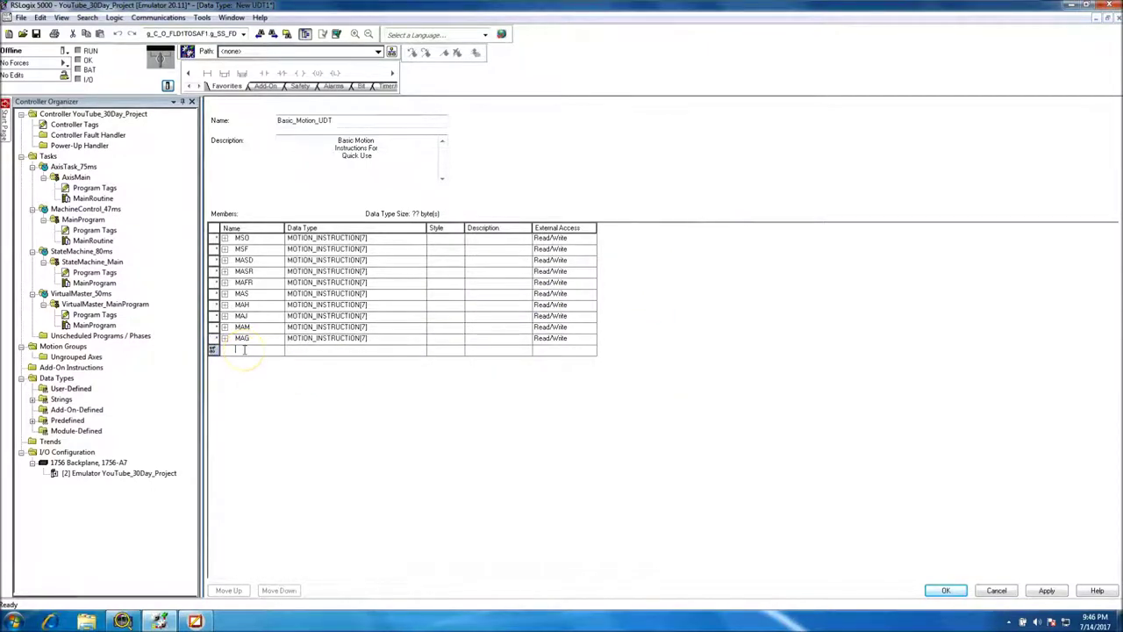
pyautogui.write('MCD')
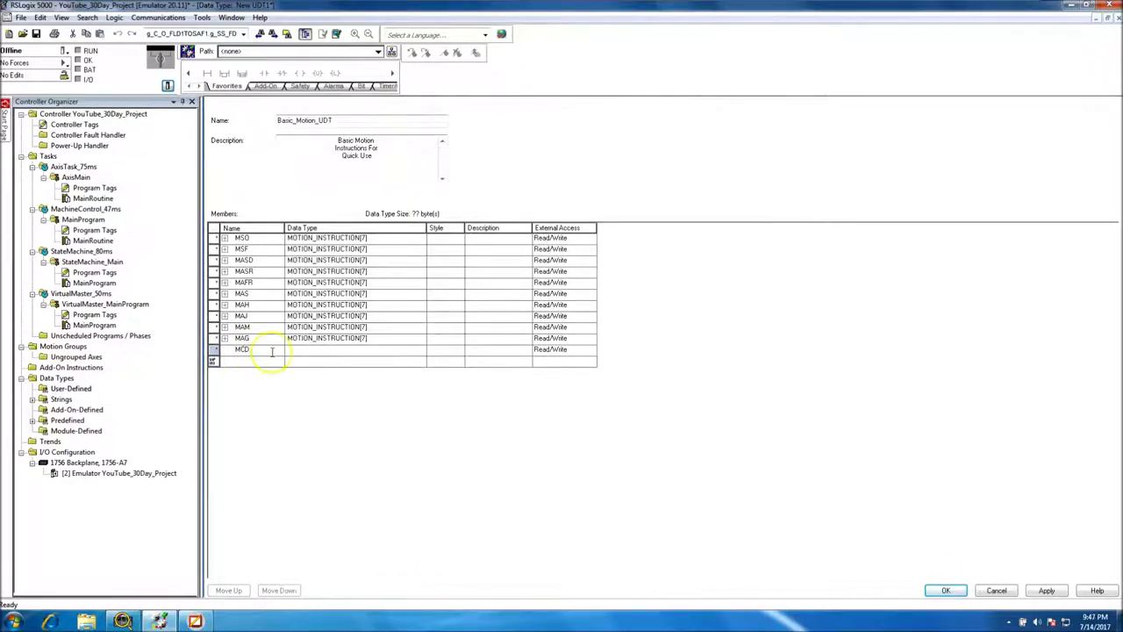
pyautogui.click(347, 351)
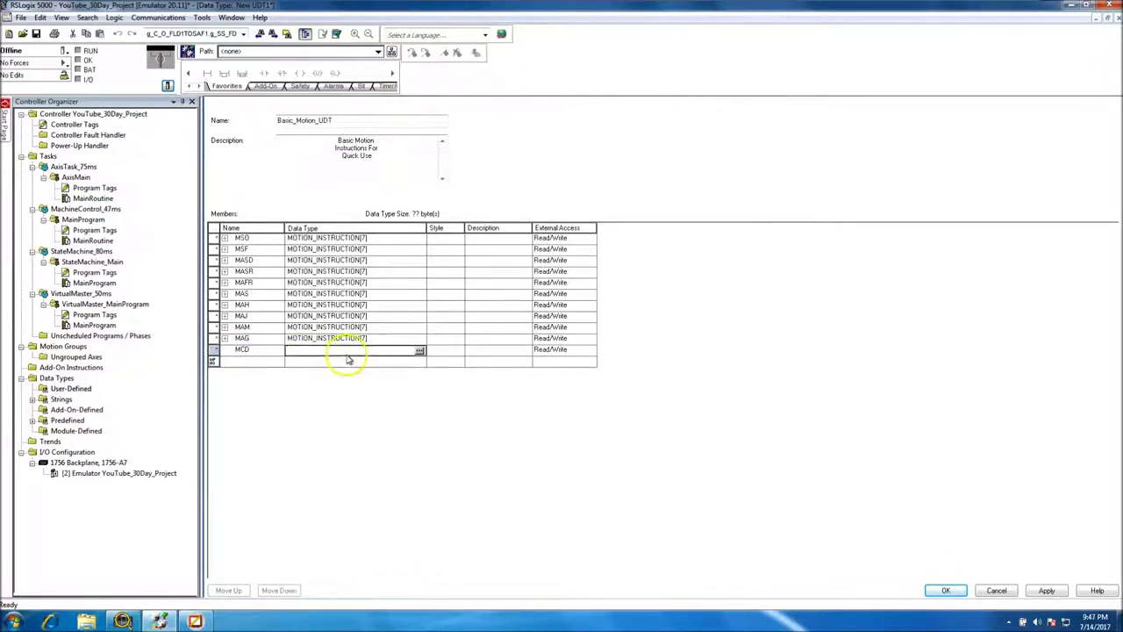
pyautogui.click(419, 349)
pyautogui.write('MOTION_GROUP')
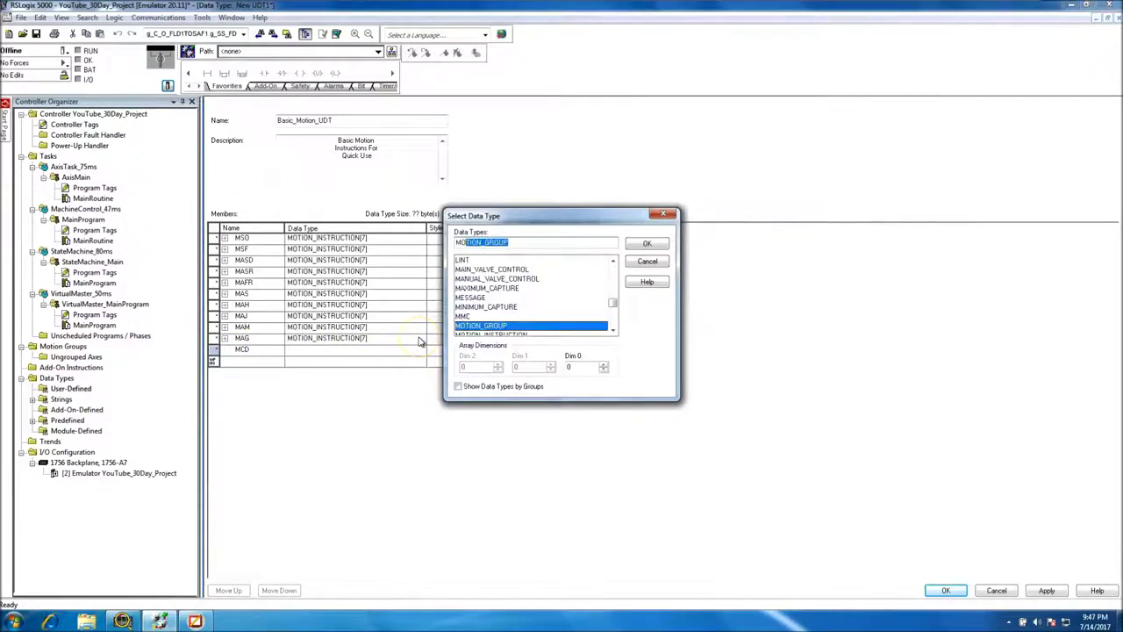
pyautogui.click(491, 334)
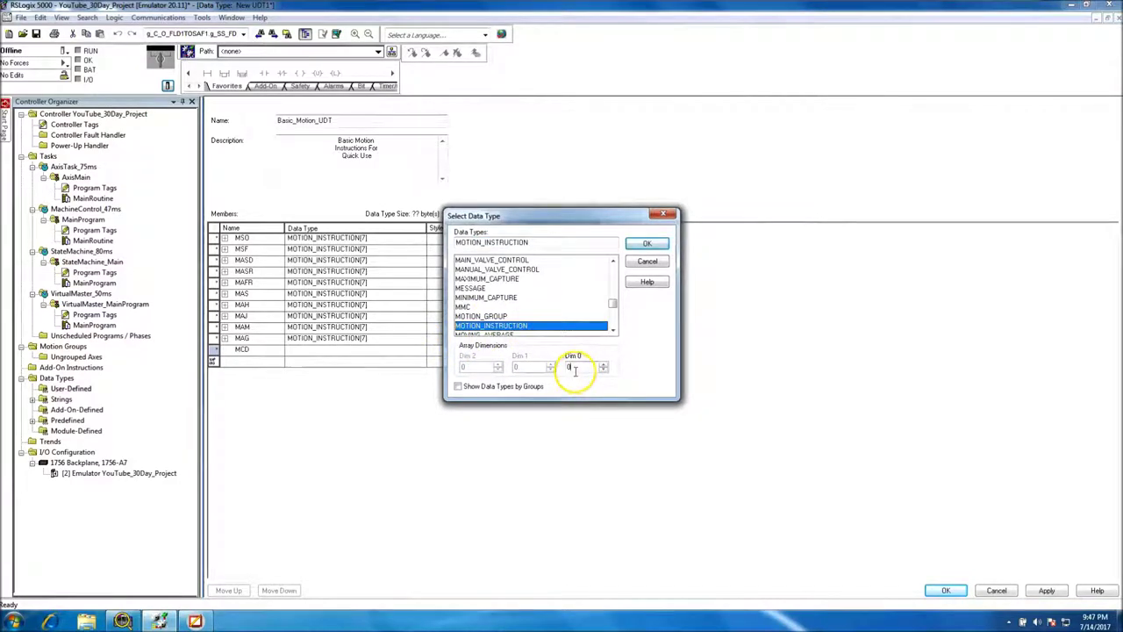
pyautogui.write('7')
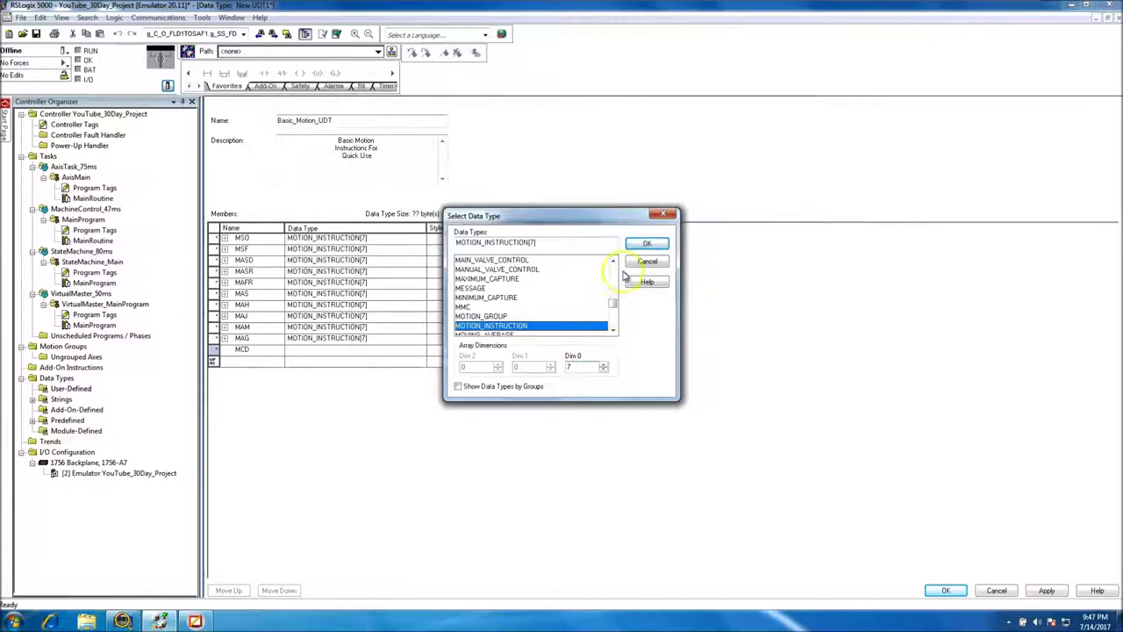
pyautogui.click(647, 243)
# Add a member named MRP with data type MOTION_INSTRUCTION and array dimension Dim 0 of 7
pyautogui.click(252, 370)
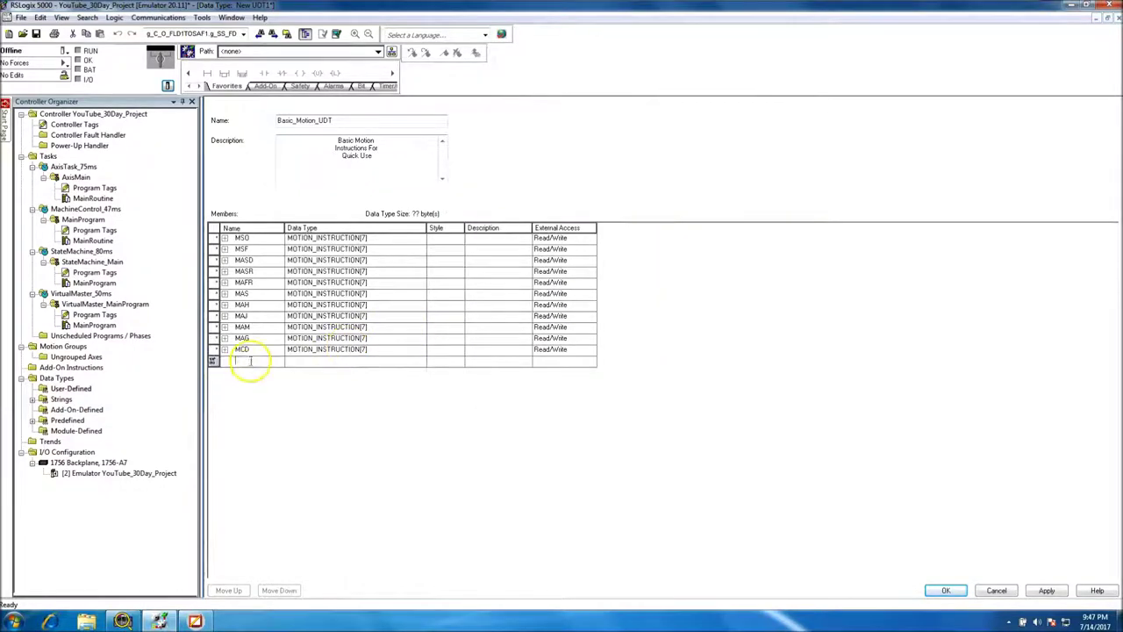
pyautogui.write('M')
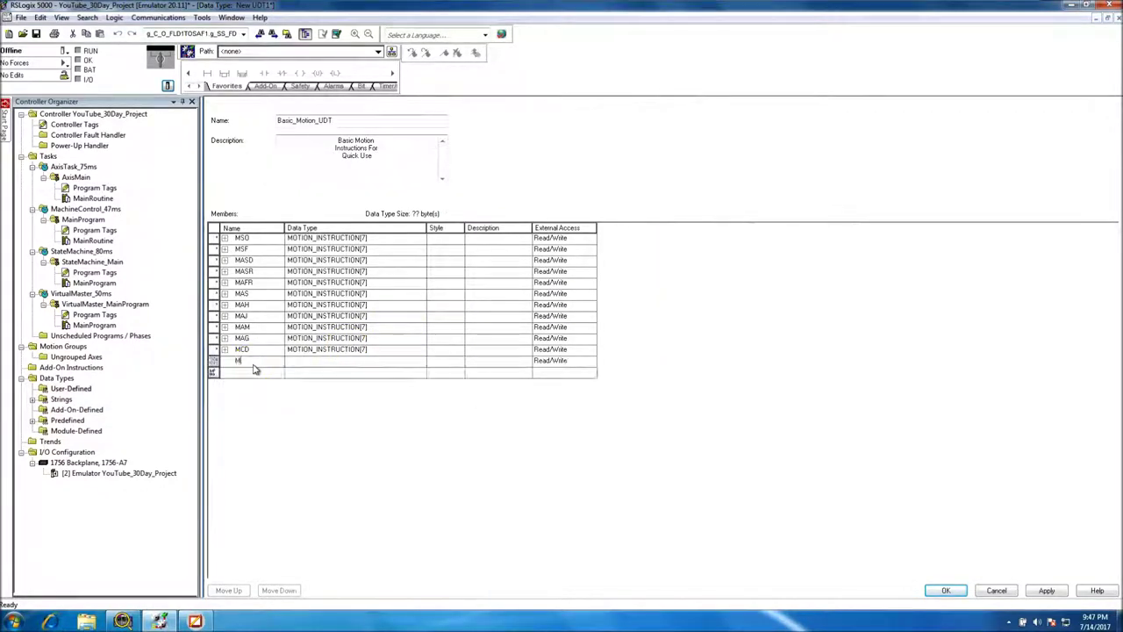
pyautogui.write('RP')
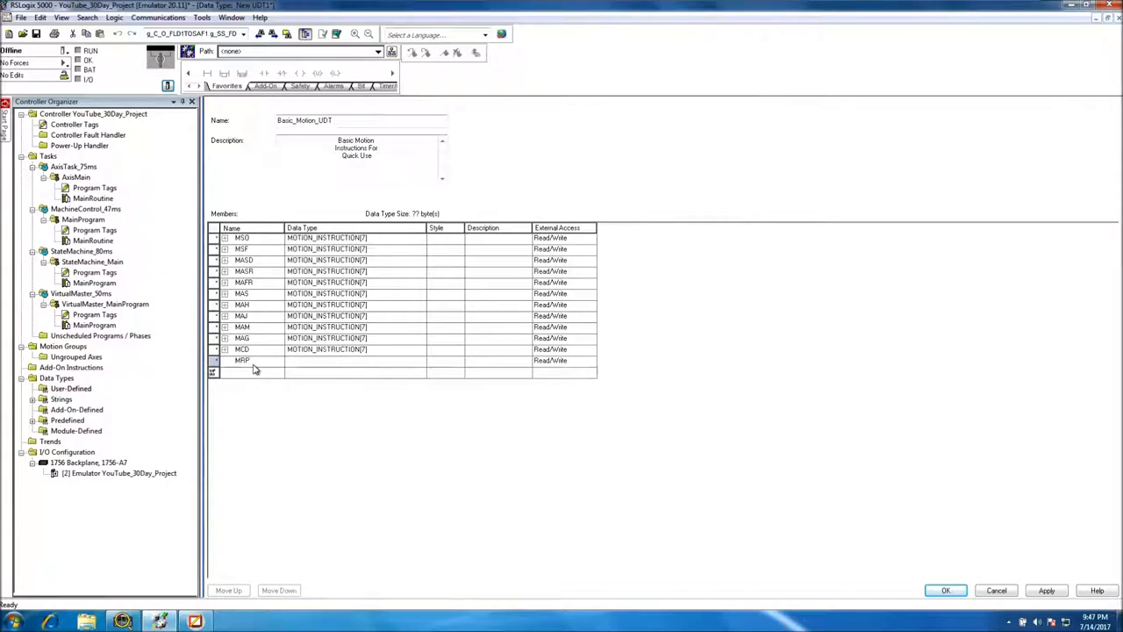
pyautogui.click(412, 360)
pyautogui.click(422, 361)
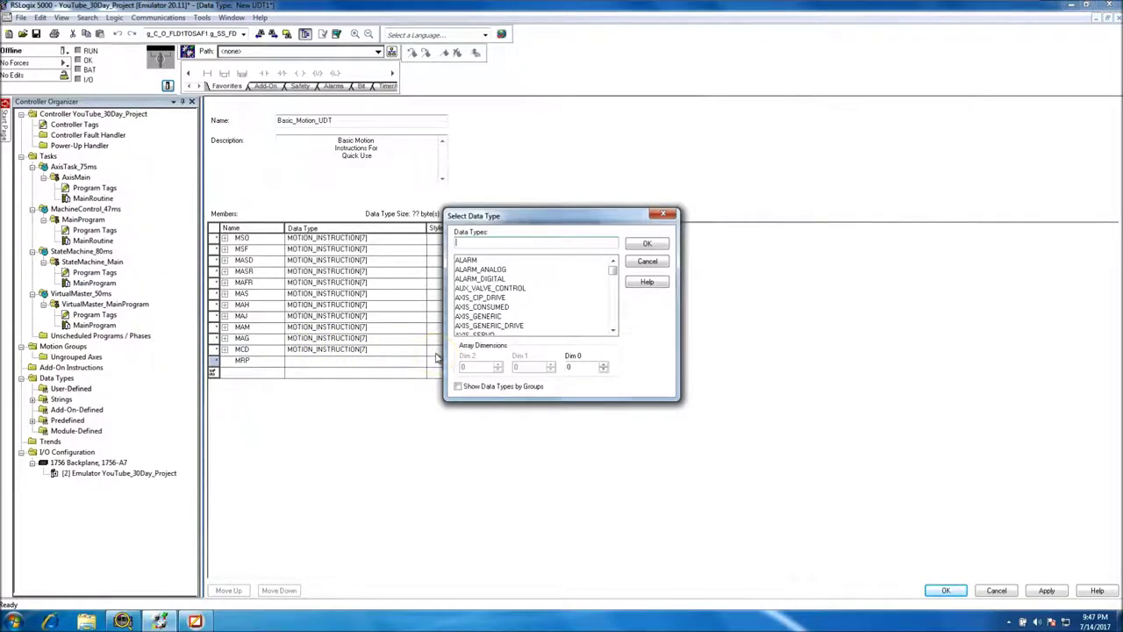
pyautogui.write('MOTION_GROUP')
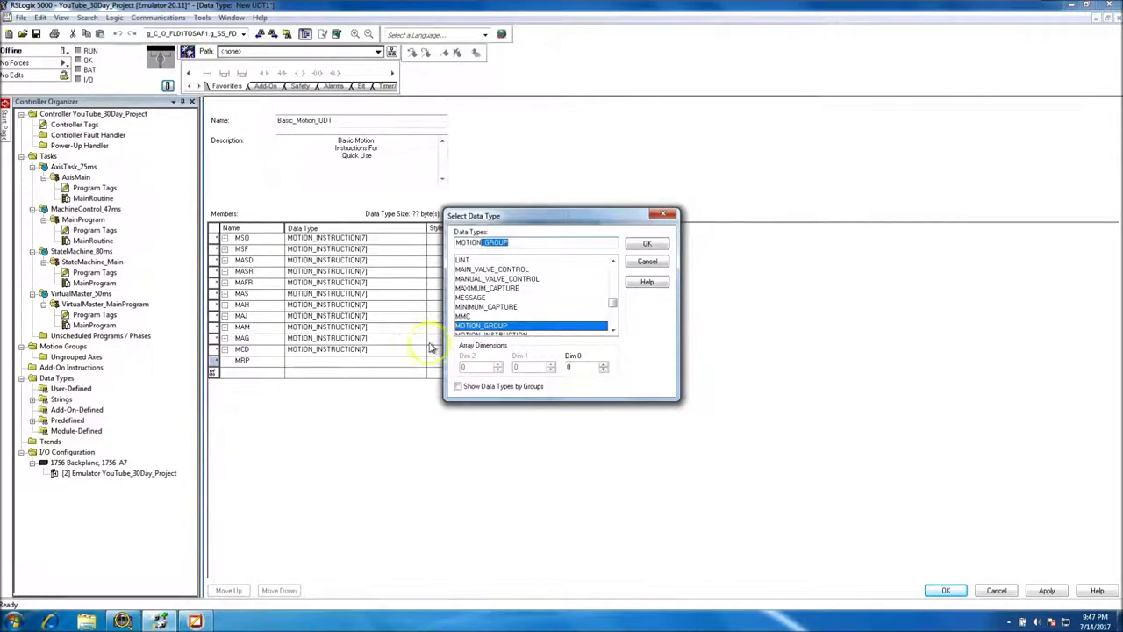
pyautogui.doubleClick(612, 330)
pyautogui.click(529, 316)
pyautogui.click(573, 366)
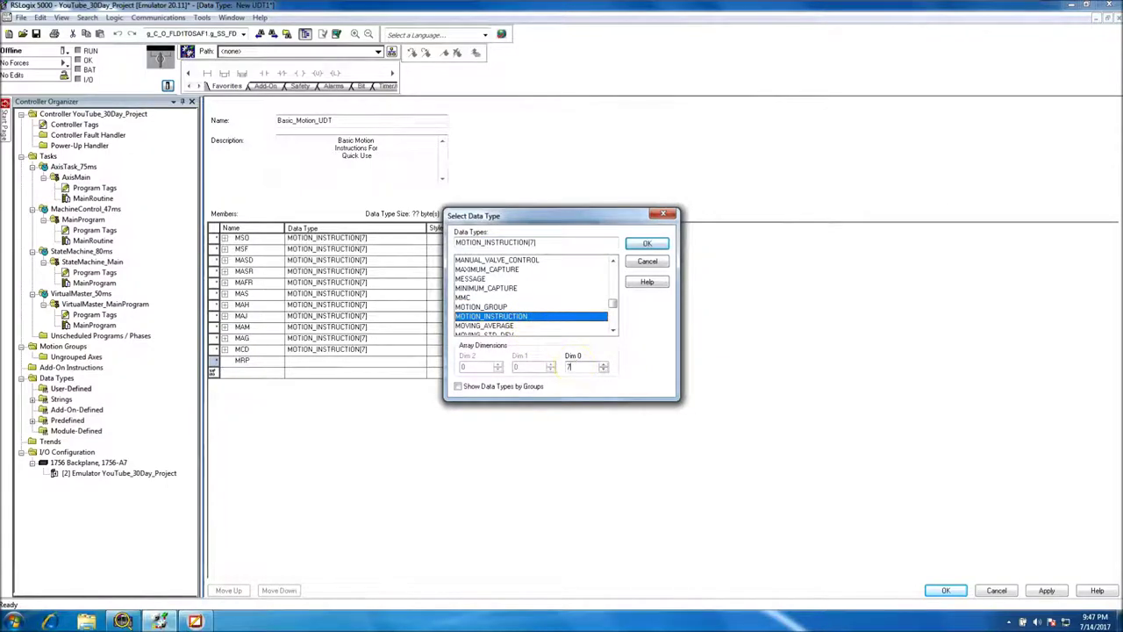
pyautogui.click(634, 245)
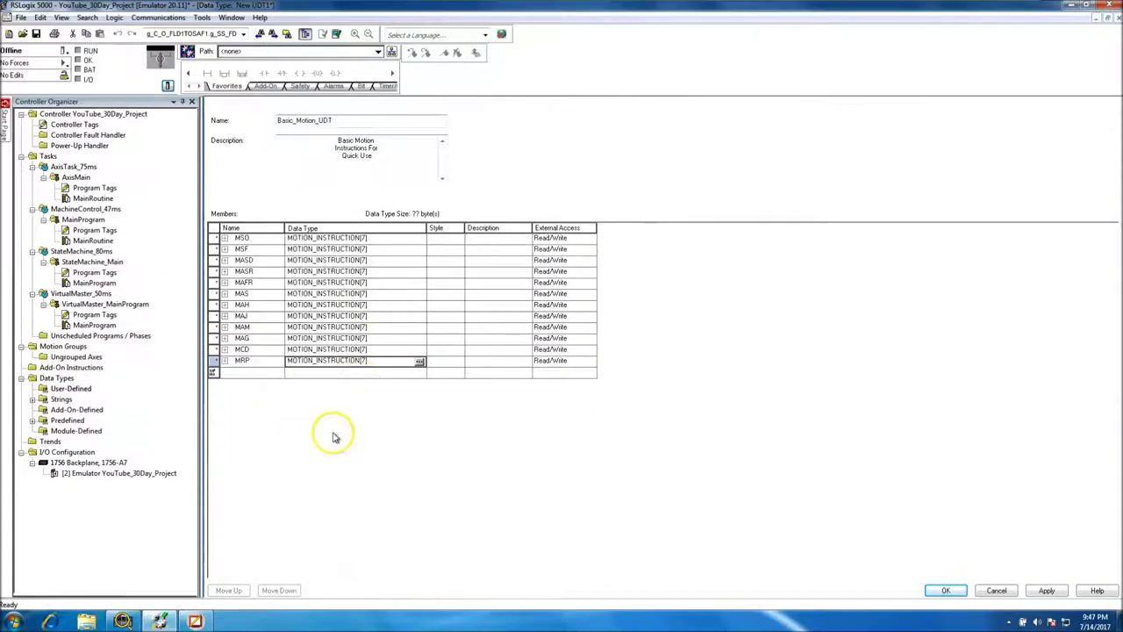
# Apply and close the Basic_Motion_UDT definition, and locate the data type among the user-defined data types
pyautogui.moveTo(359, 119); pyautogui.dragTo(263, 117)
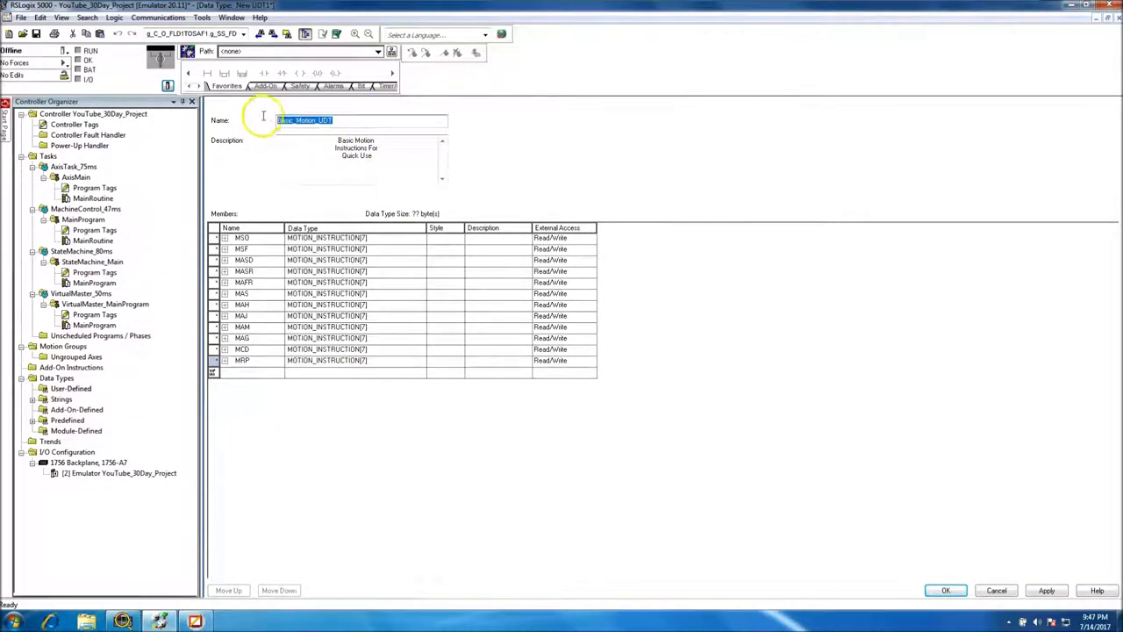
pyautogui.moveTo(378, 156); pyautogui.dragTo(308, 153)
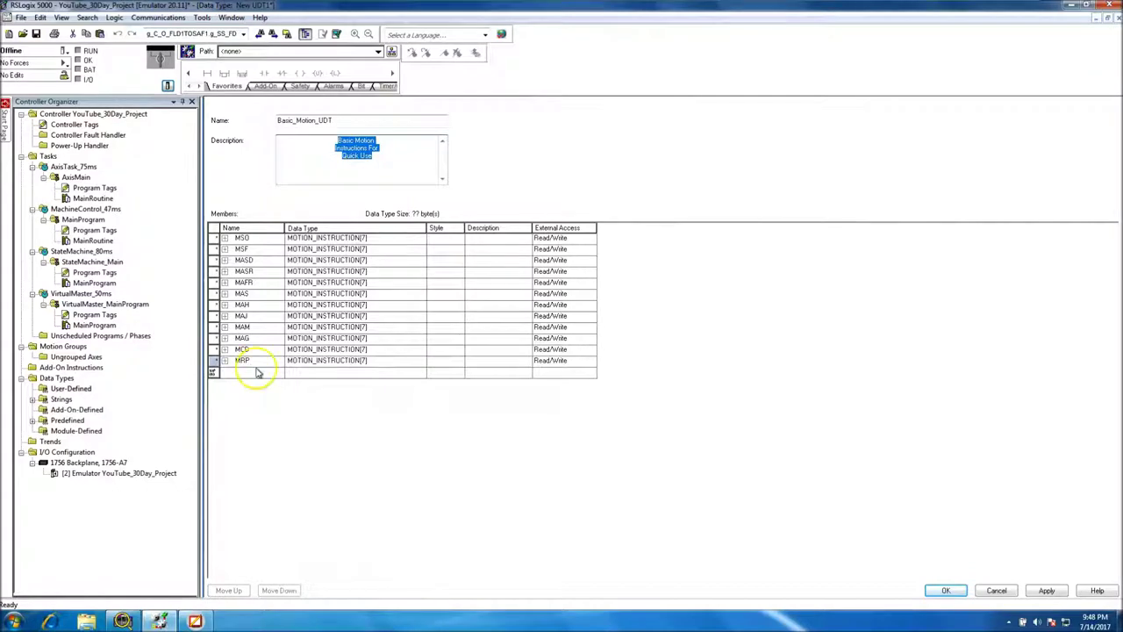
pyautogui.click(1048, 591)
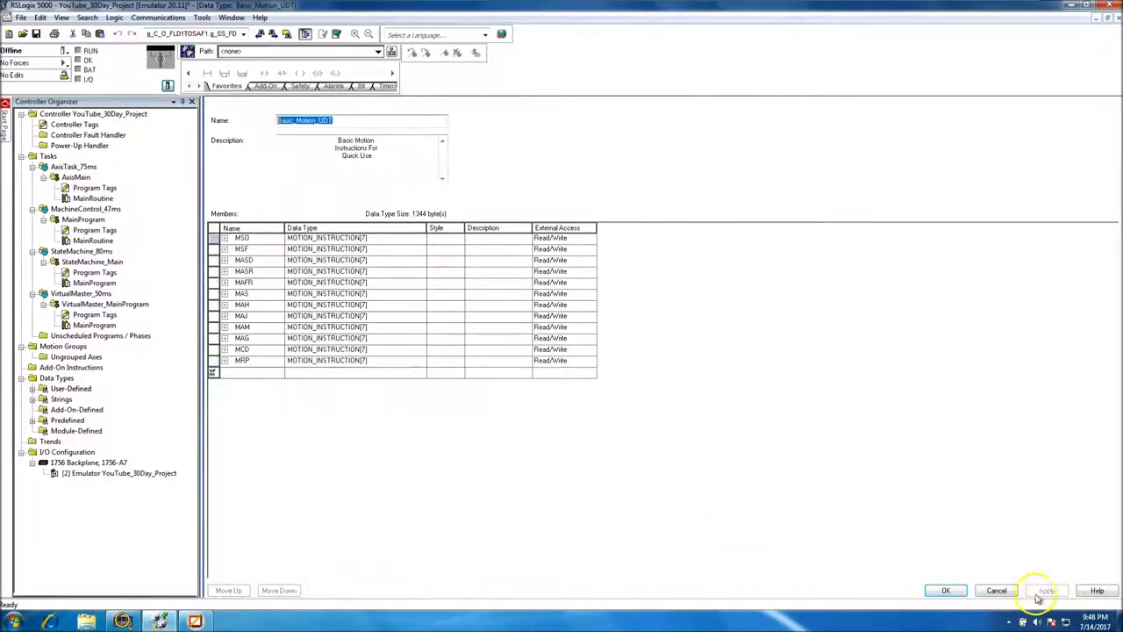
pyautogui.click(938, 593)
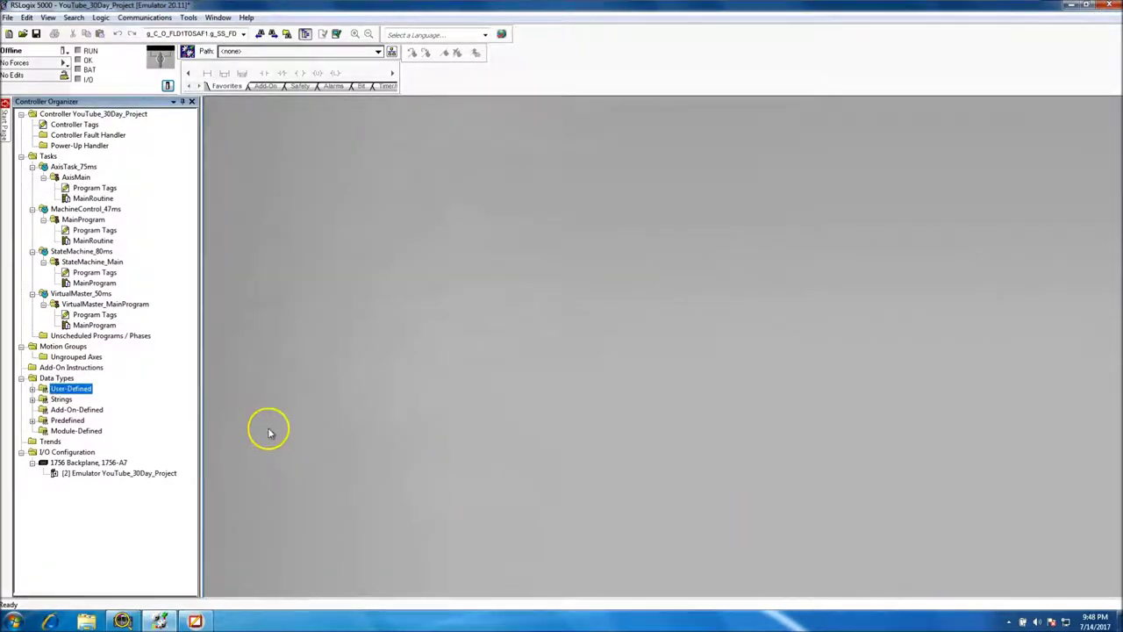
pyautogui.click(31, 388)
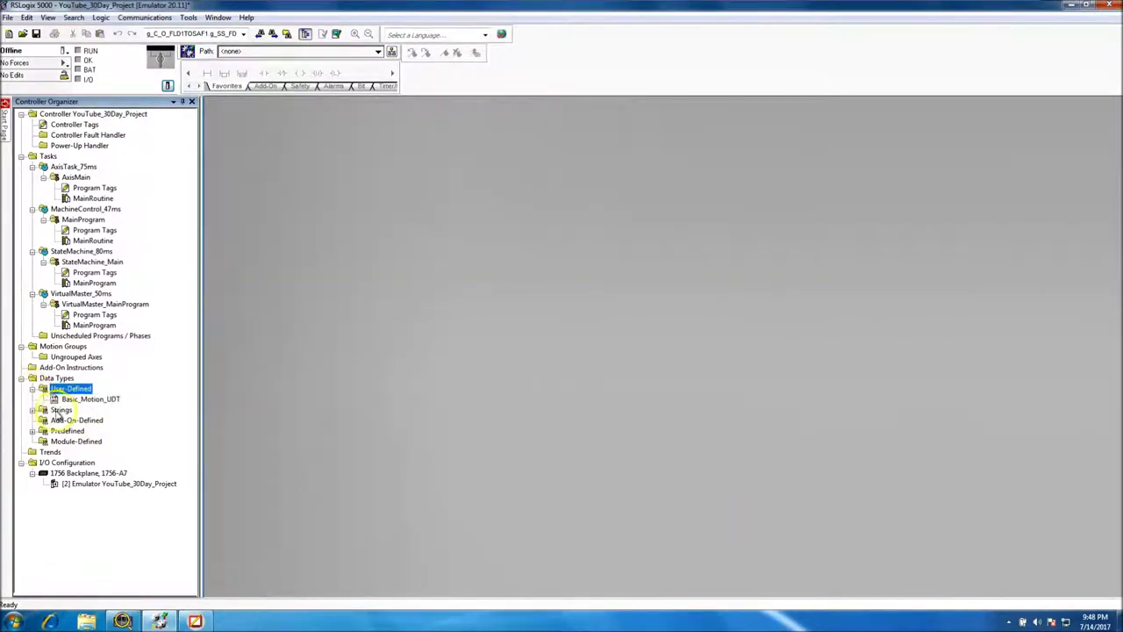
pyautogui.click(88, 400)
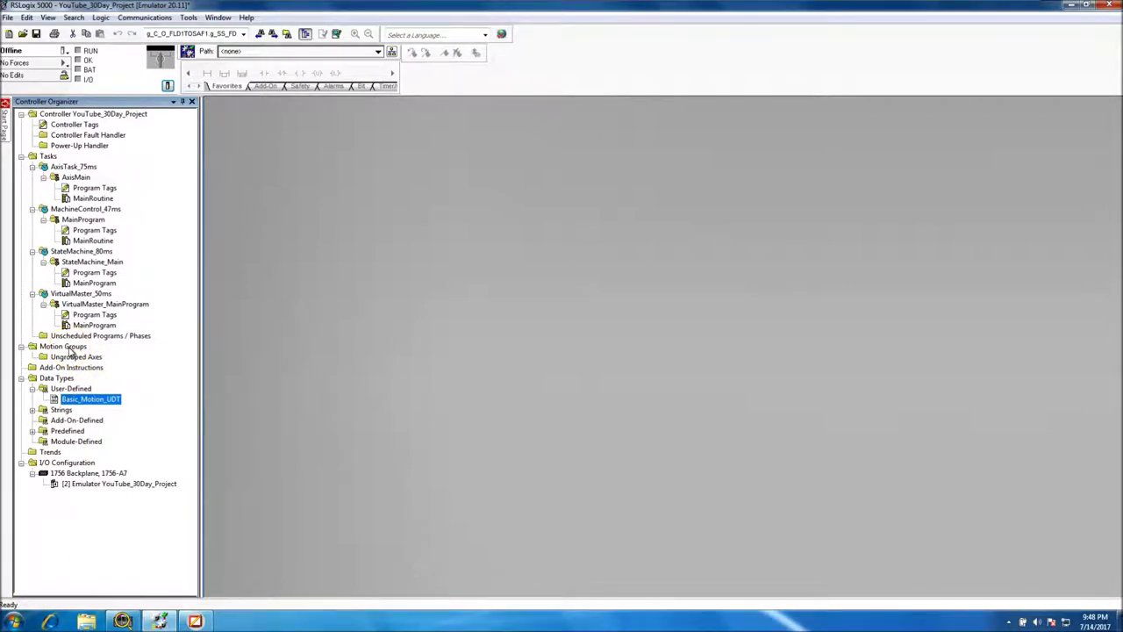
# Create a new motion group named MotionGroup
pyautogui.click(70, 347)
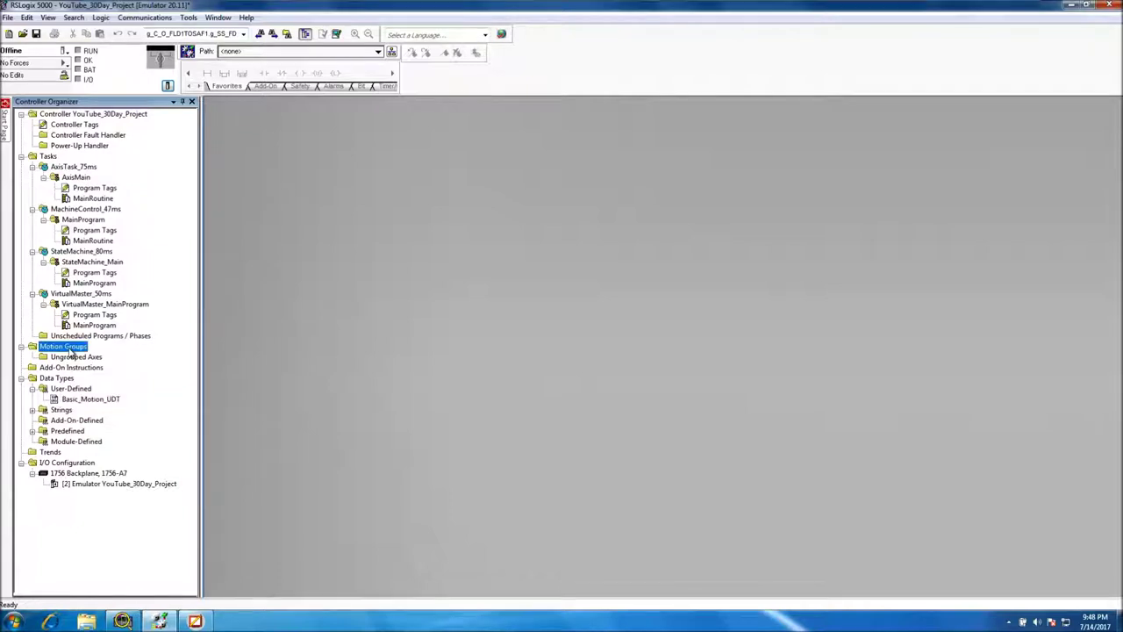
pyautogui.press('Num_Lock')
pyautogui.rightClick(76, 350)
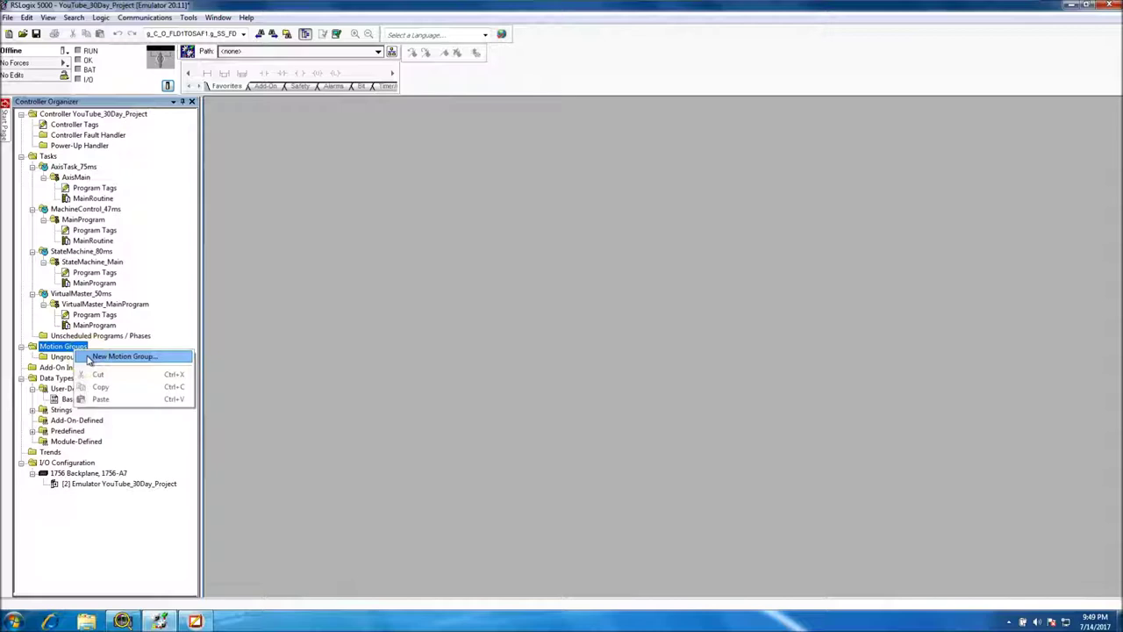
pyautogui.click(106, 356)
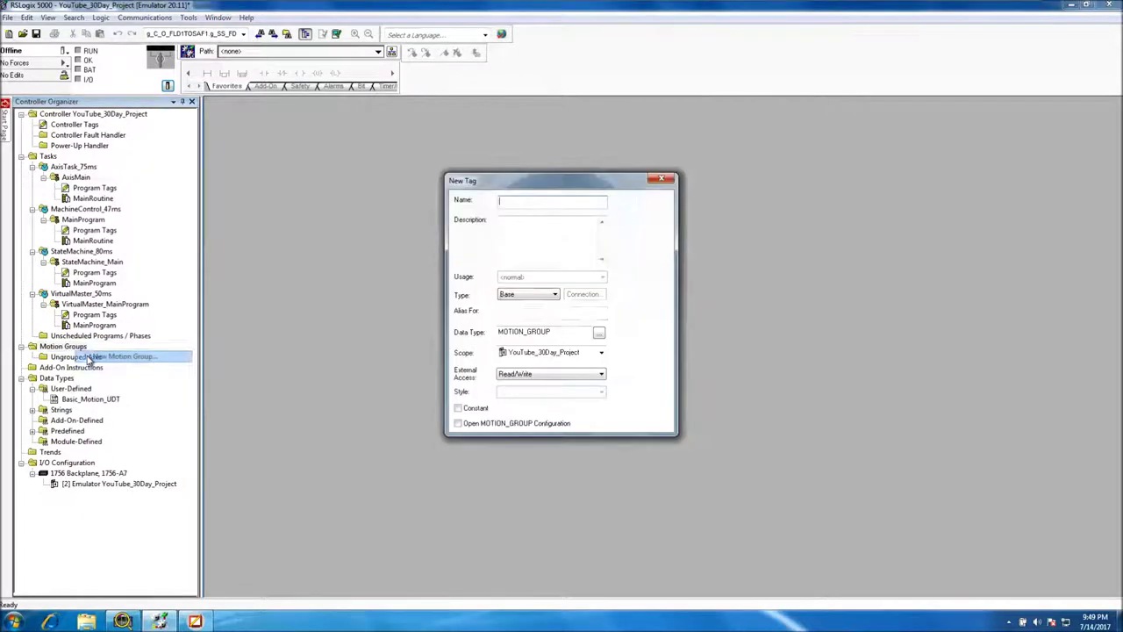
pyautogui.write('Mo')
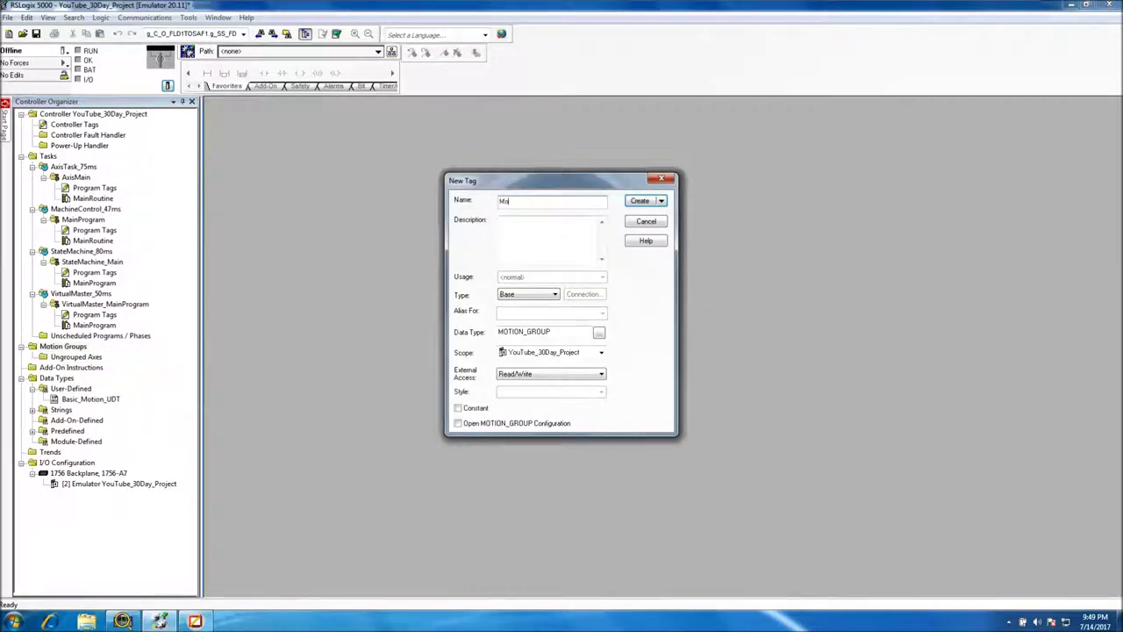
pyautogui.write('tionGroup')
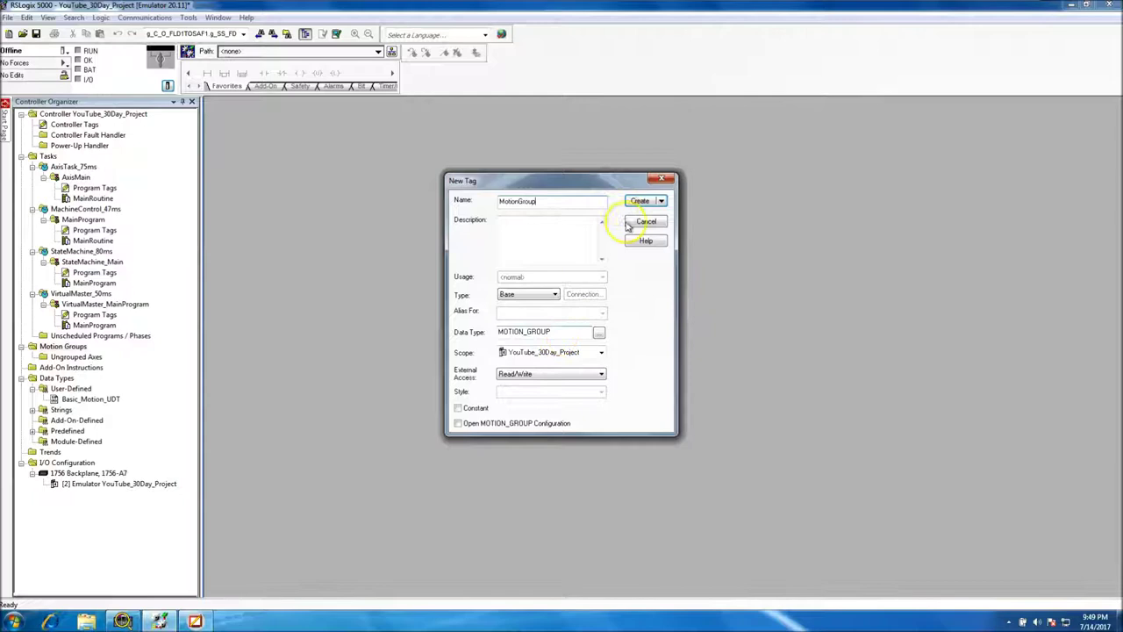
pyautogui.click(643, 201)
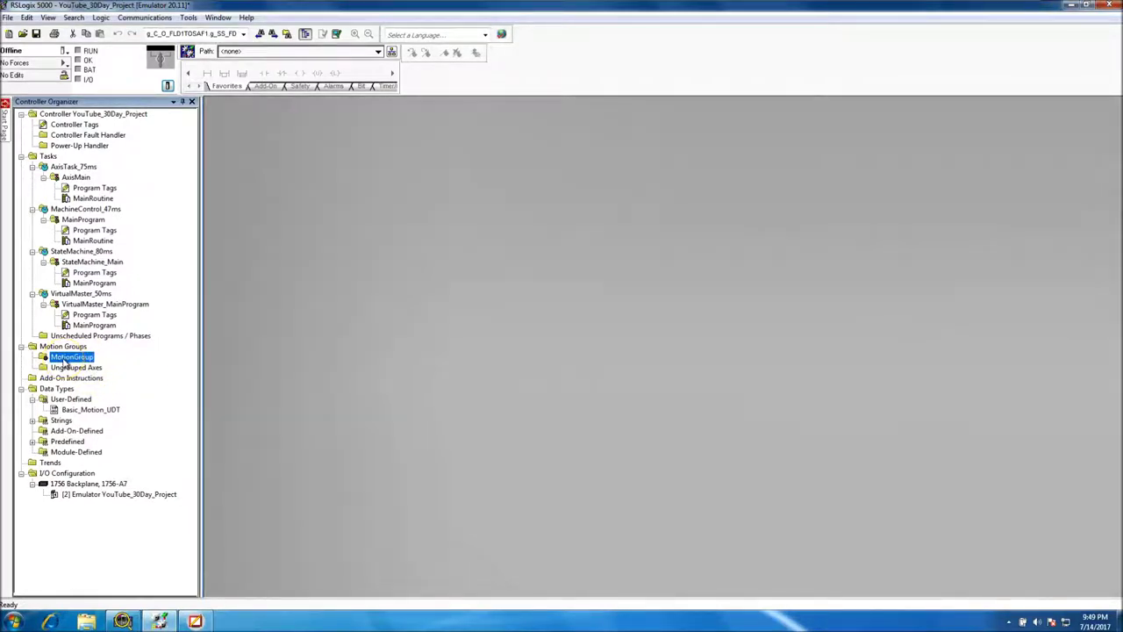
# Create an AXIS_VIRTUAL axis named VirtualMaster_Axis in MotionGroup
pyautogui.rightClick(64, 359)
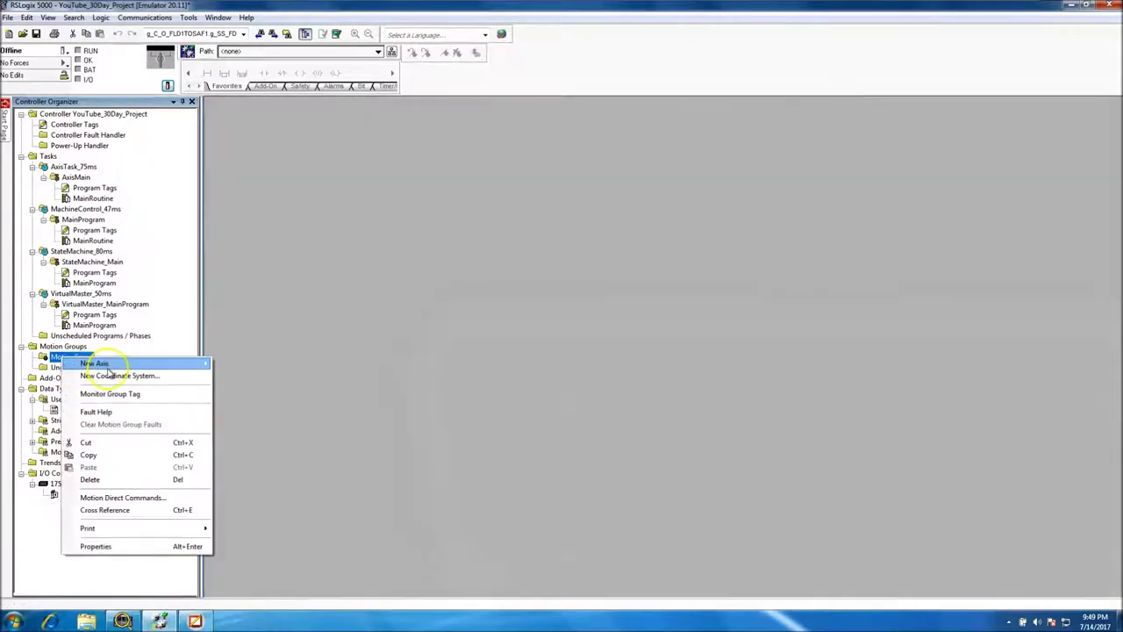
pyautogui.moveTo(107, 365)
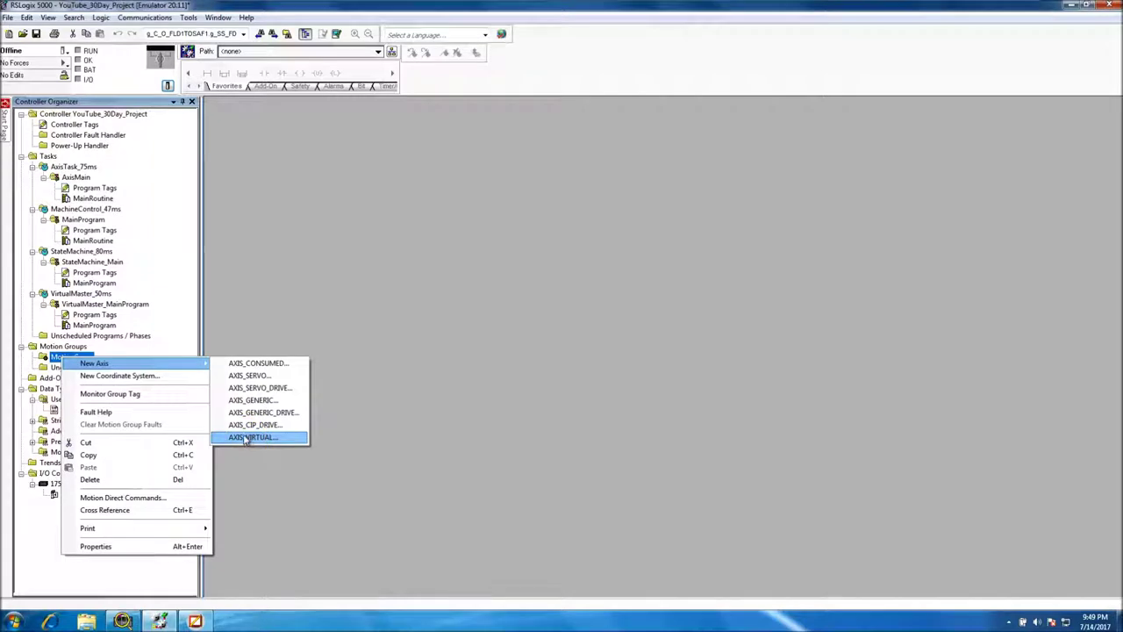
pyautogui.click(246, 439)
pyautogui.click(351, 348)
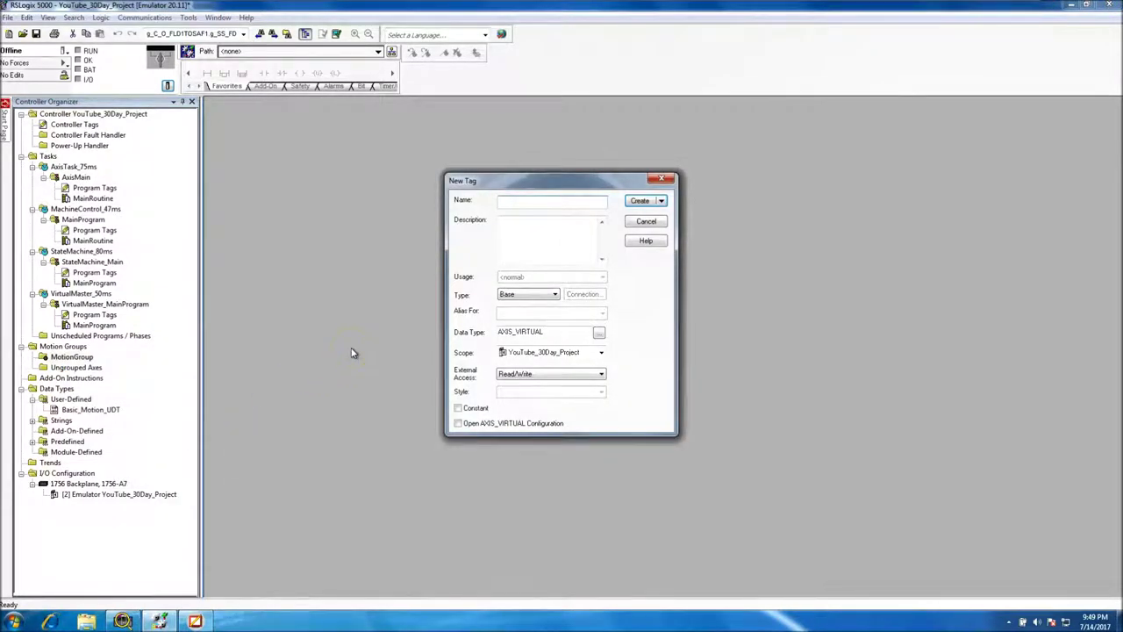
pyautogui.write('Virtual_Axis')
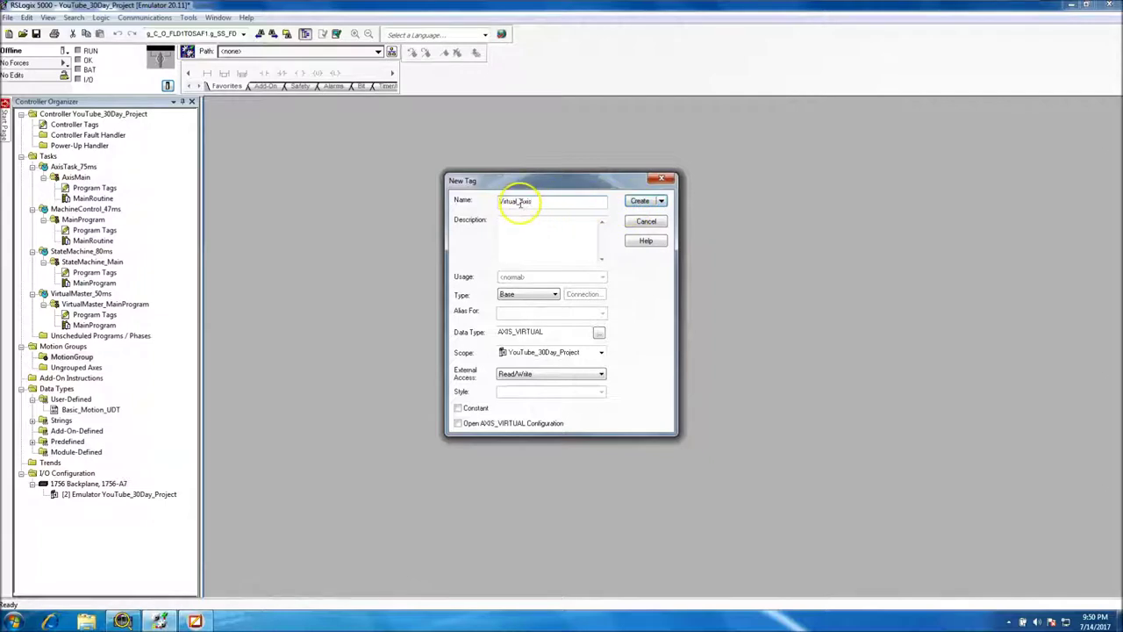
pyautogui.write('Master')
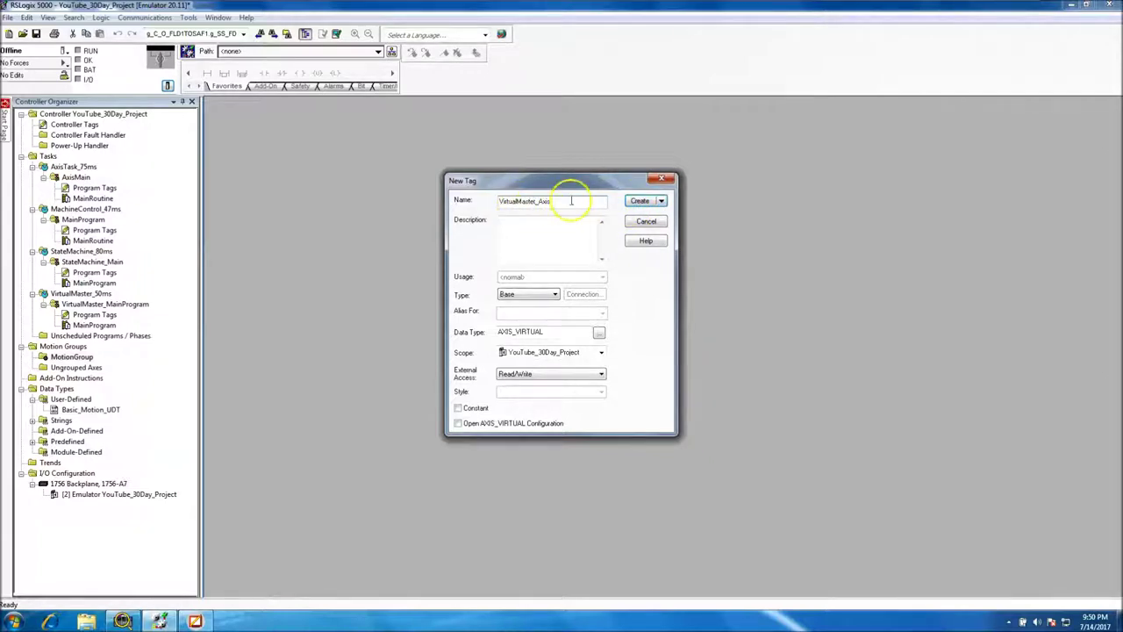
pyautogui.click(641, 203)
# Create an AXIS_VIRTUAL axis named Axis_1 in MotionGroup
pyautogui.rightClick(74, 357)
pyautogui.moveTo(186, 364)
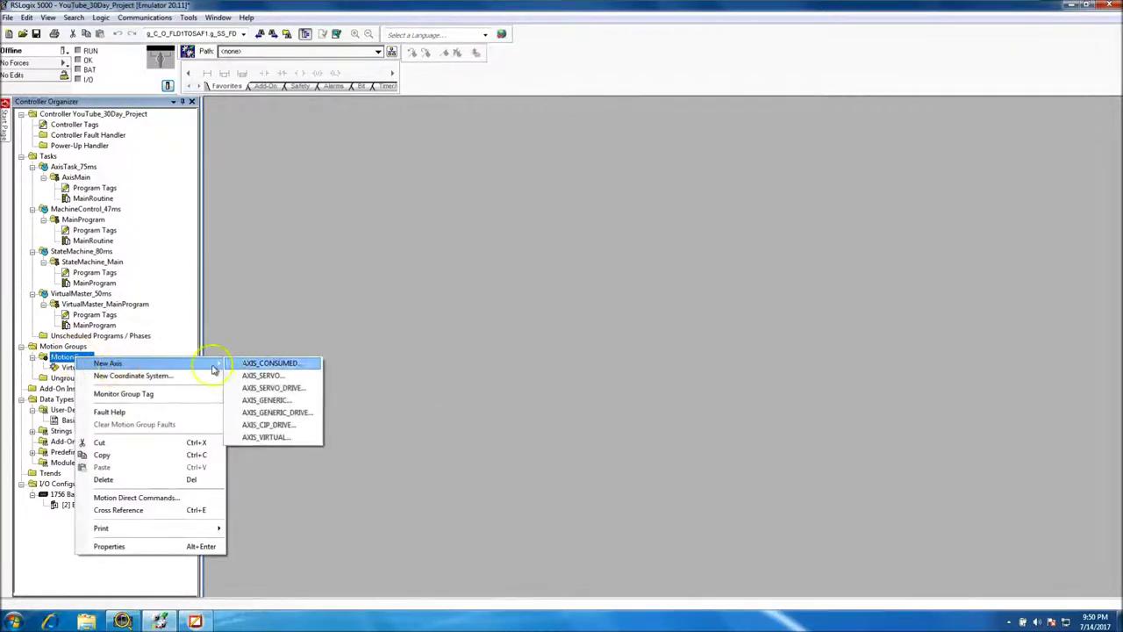
pyautogui.click(270, 437)
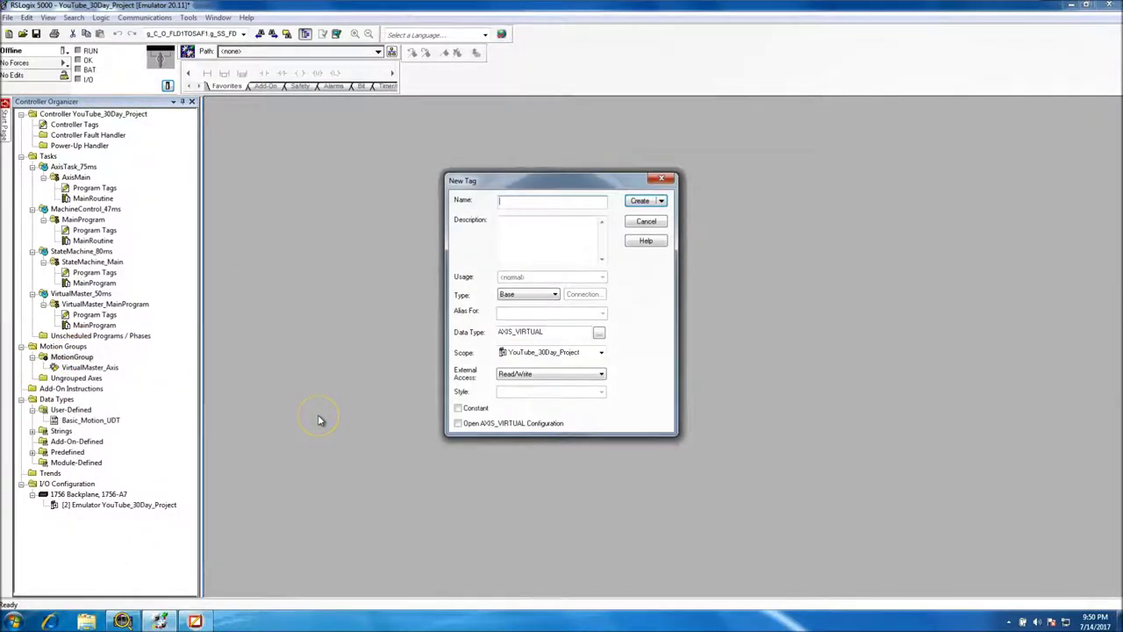
pyautogui.write('Axis_1')
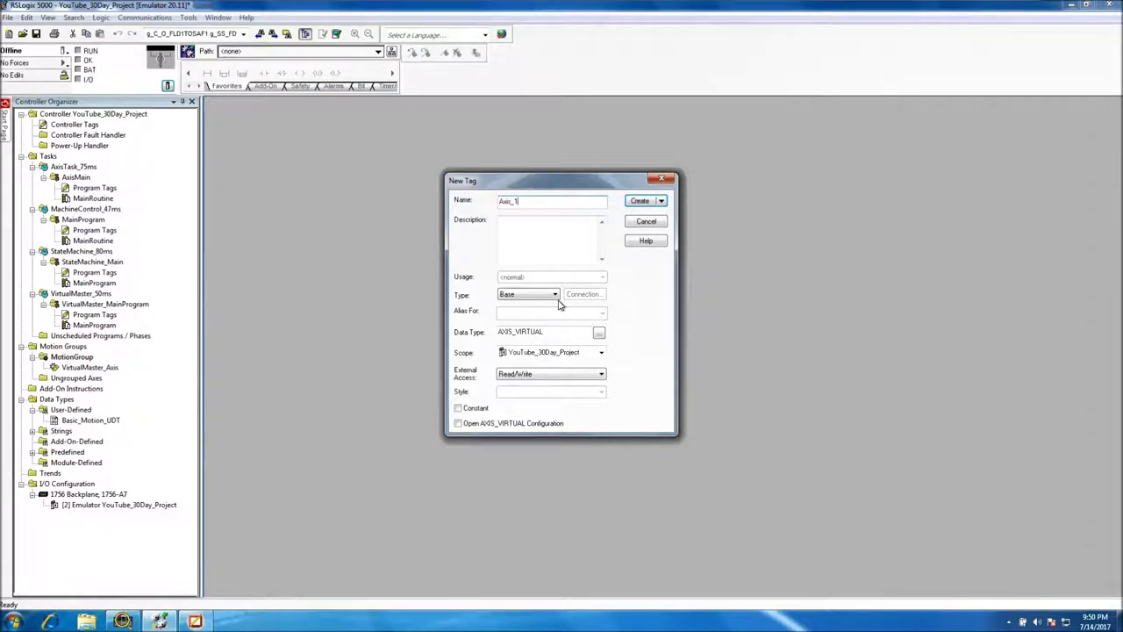
pyautogui.click(639, 201)
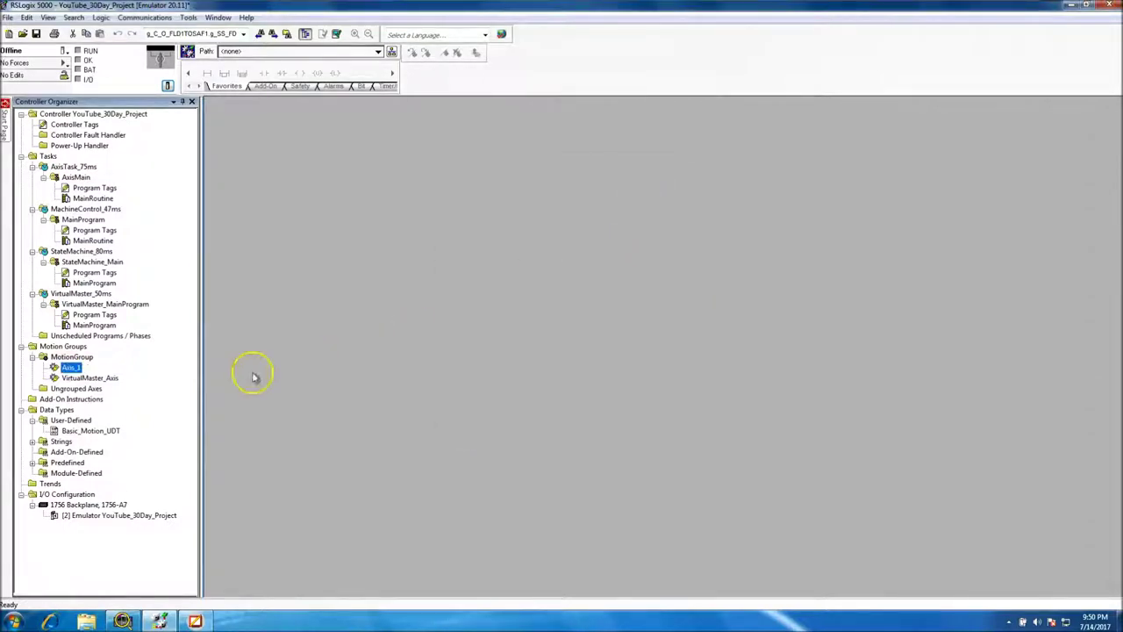
# Create an AXIS_VIRTUAL axis named Axis_2 in MotionGroup
pyautogui.rightClick(77, 357)
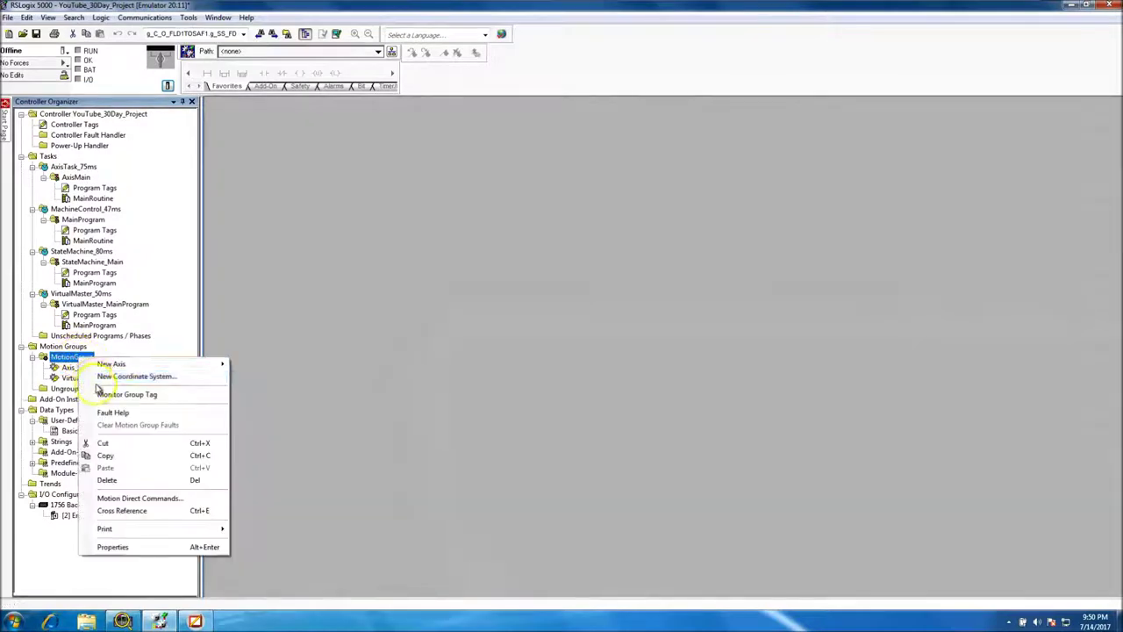
pyautogui.moveTo(114, 364)
pyautogui.click(289, 436)
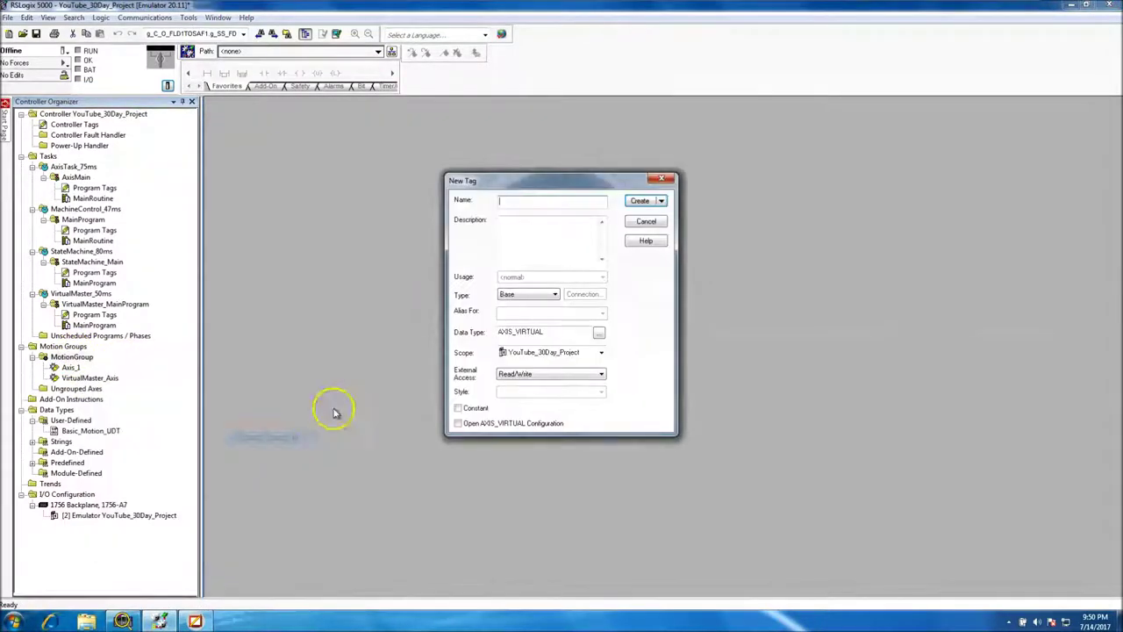
pyautogui.write('Axis_2')
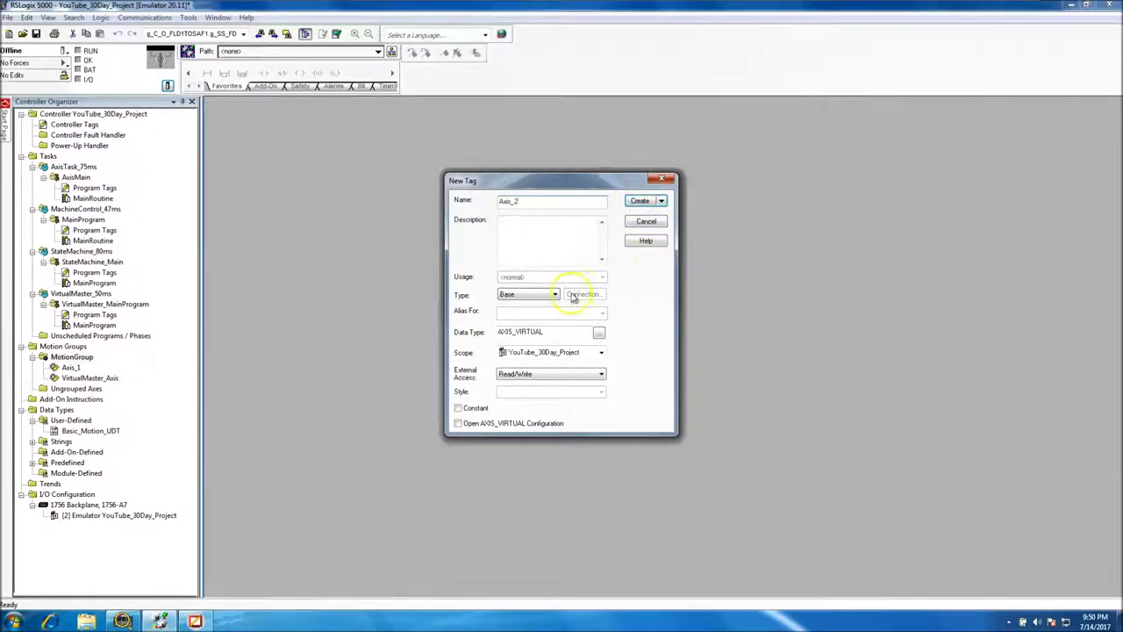
pyautogui.click(639, 201)
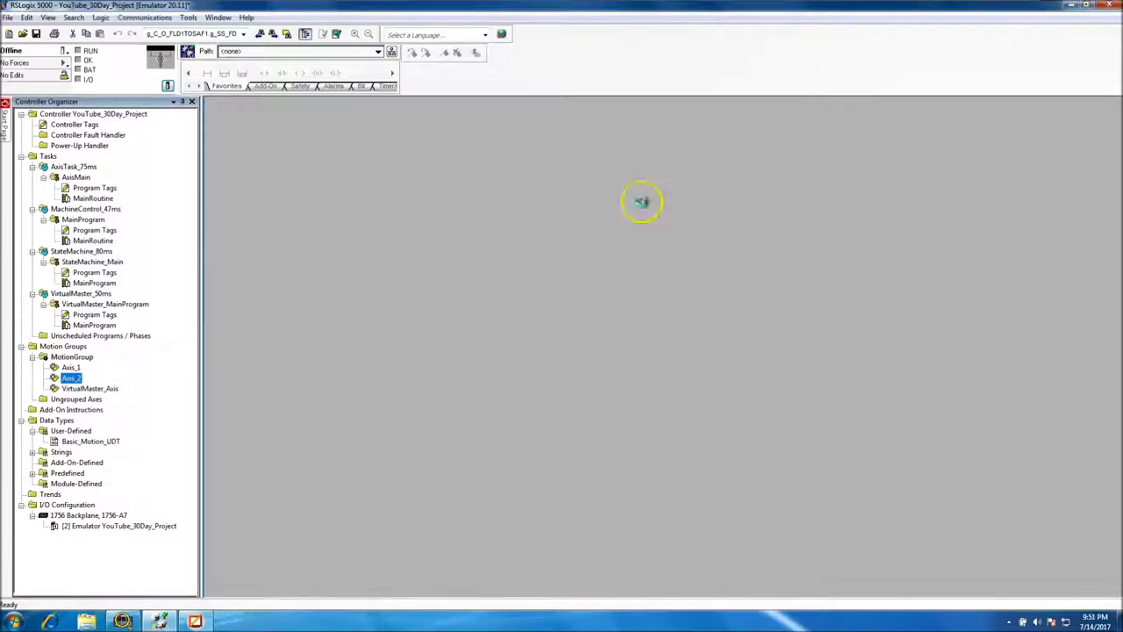
# Create an AXIS_VIRTUAL axis named Axis_3 in MotionGroup
pyautogui.rightClick(83, 360)
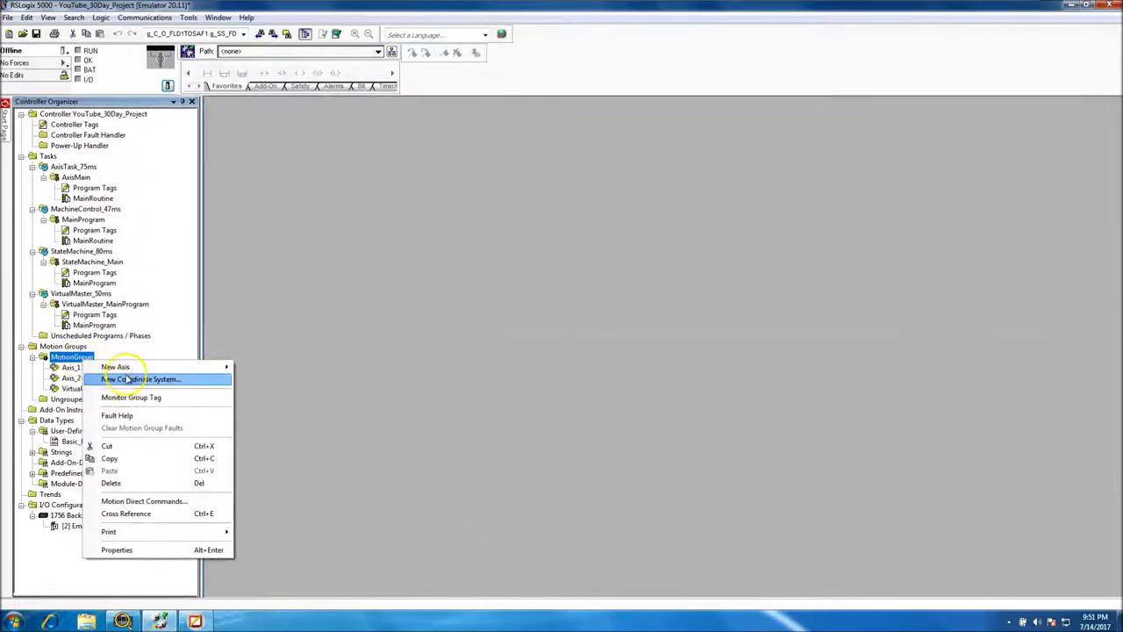
pyautogui.moveTo(195, 366)
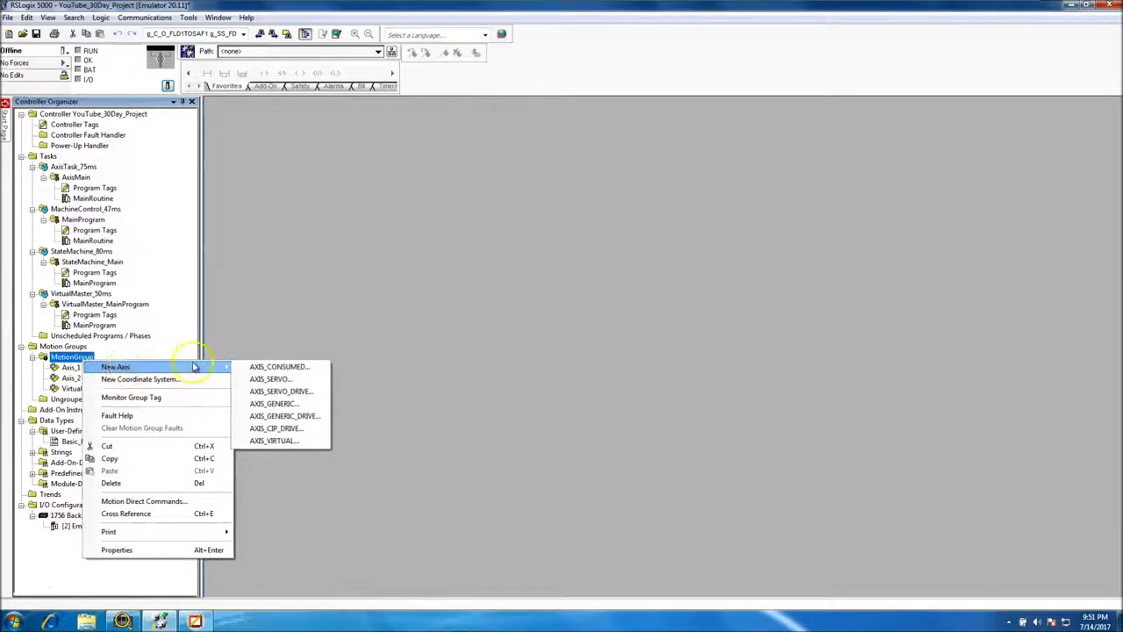
pyautogui.click(290, 439)
pyautogui.write('Axis_3')
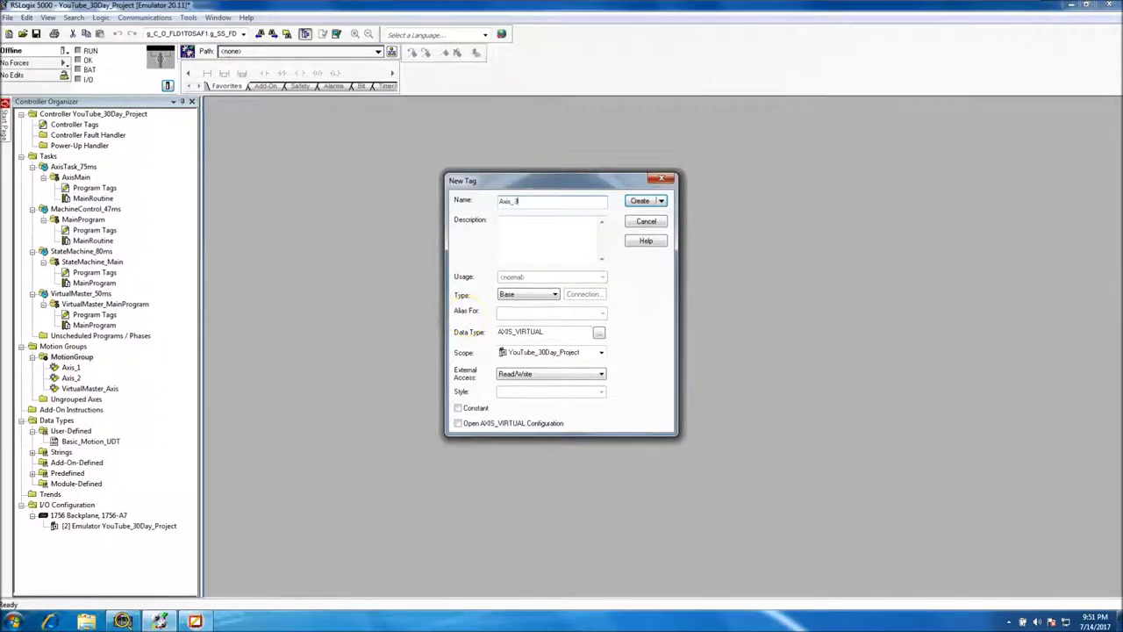
pyautogui.click(639, 200)
# Create an AXIS_VIRTUAL axis named Axis_4 in MotionGroup
pyautogui.click(72, 358)
pyautogui.rightClick(73, 358)
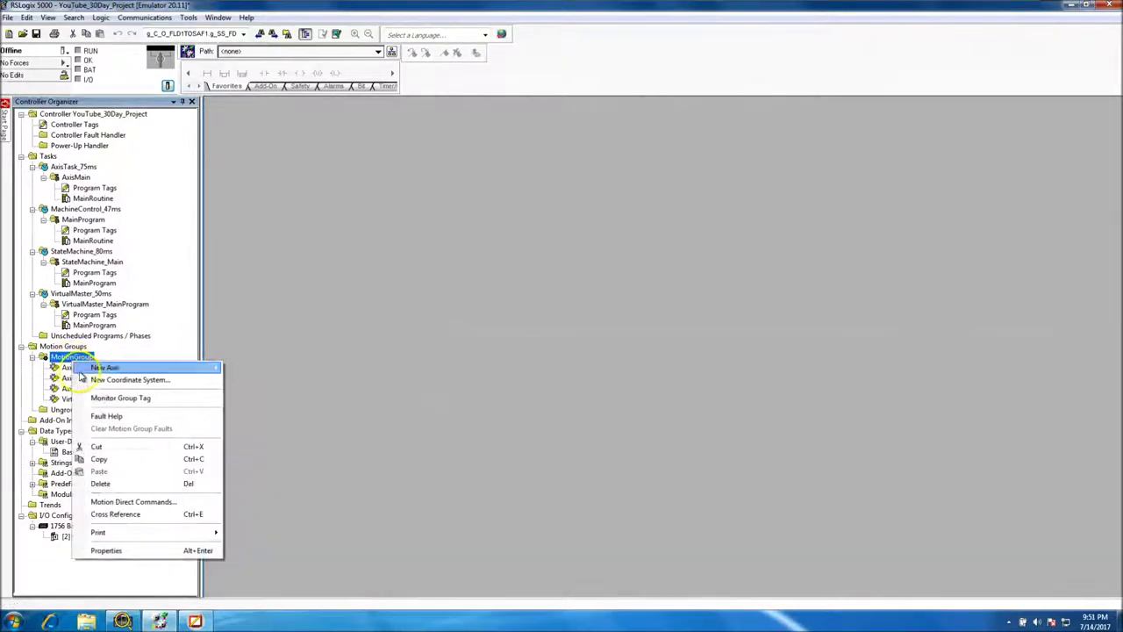
pyautogui.moveTo(105, 367)
pyautogui.click(259, 442)
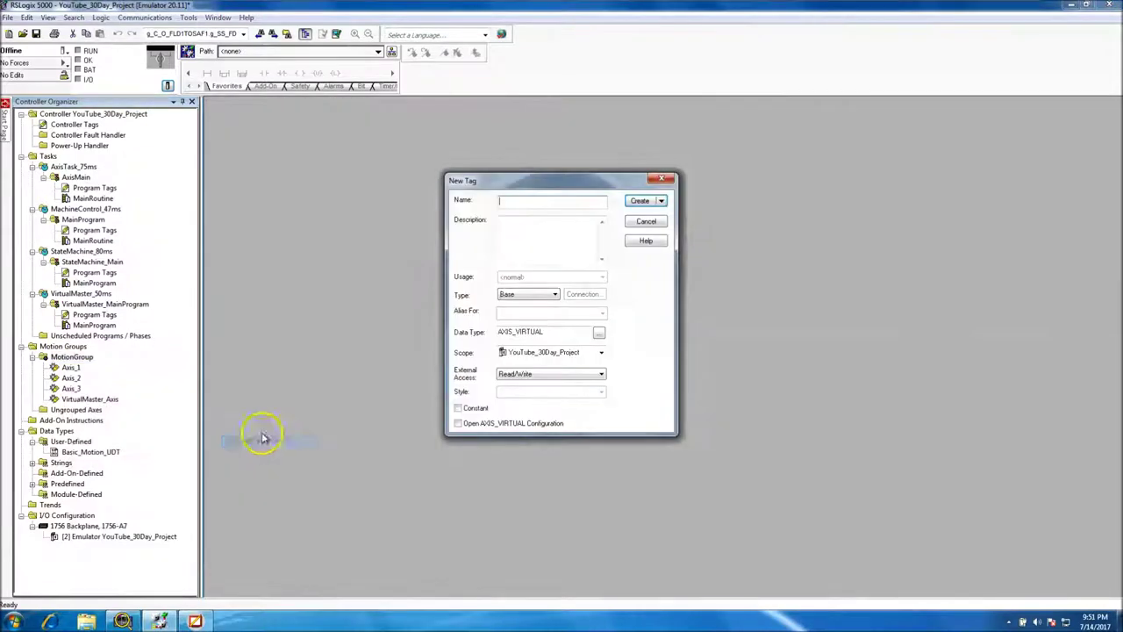
pyautogui.write('Axis_4')
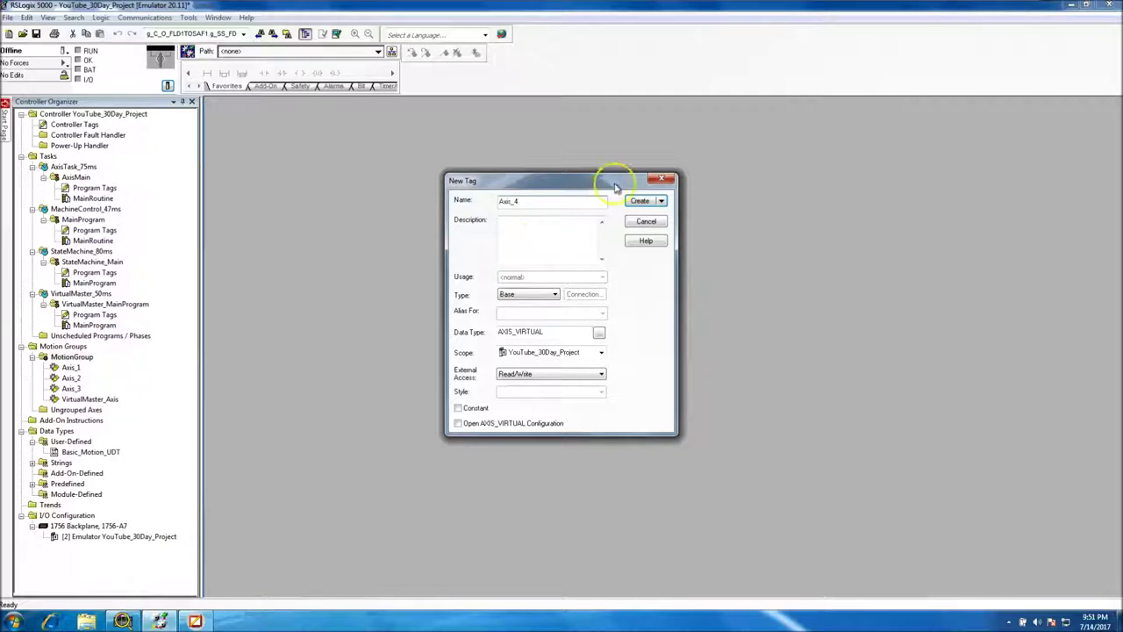
pyautogui.click(641, 202)
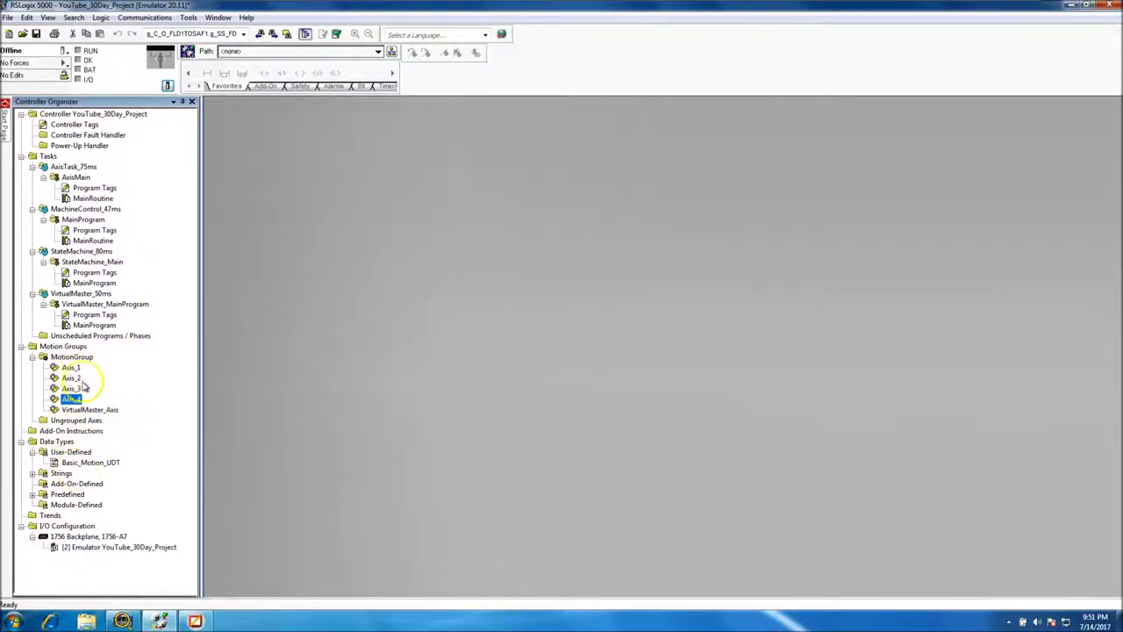
# Set VirtualMaster_Axis dynamics to a maximum speed of 3000, maximum acceleration of 5000 and maximum deceleration of 5000
pyautogui.click(113, 408)
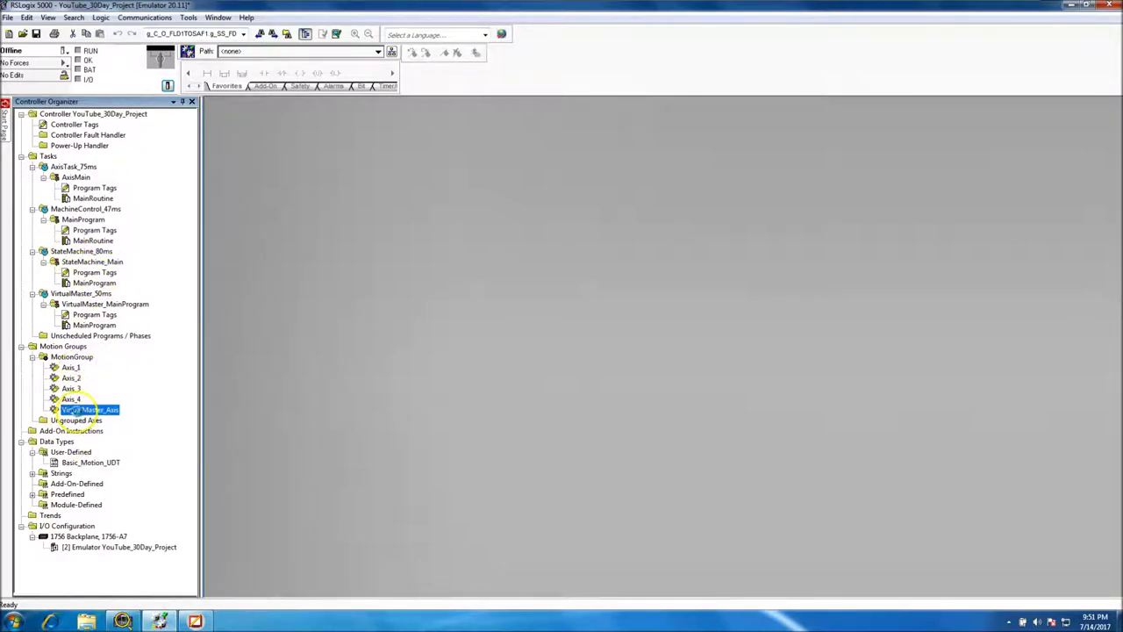
pyautogui.doubleClick(72, 410)
pyautogui.click(430, 290)
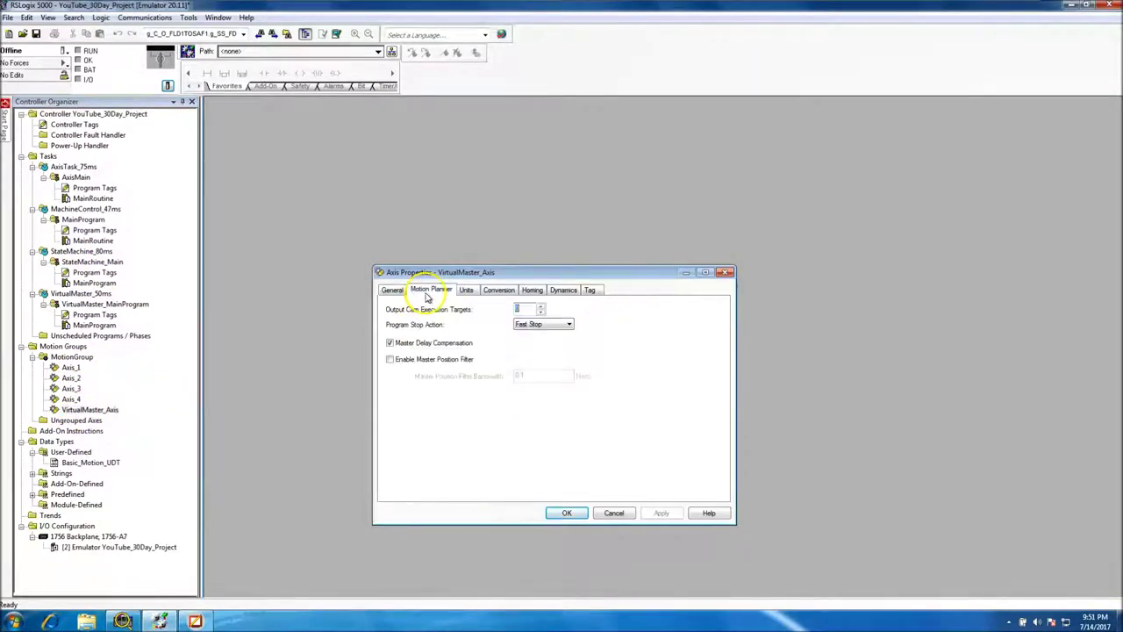
pyautogui.click(468, 290)
pyautogui.click(499, 290)
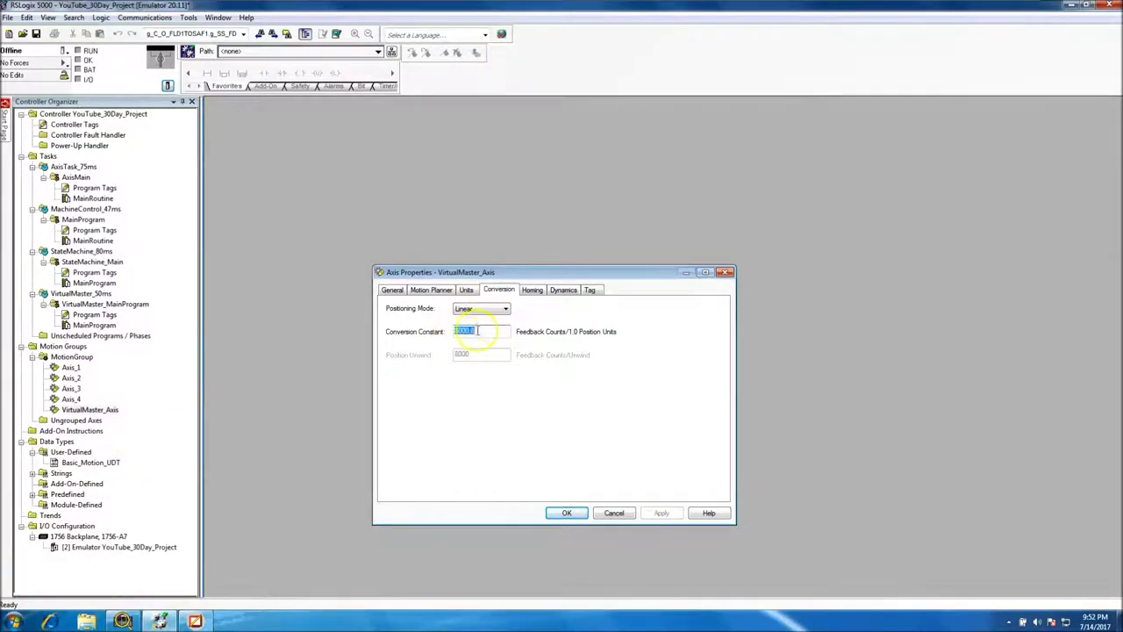
pyautogui.click(530, 290)
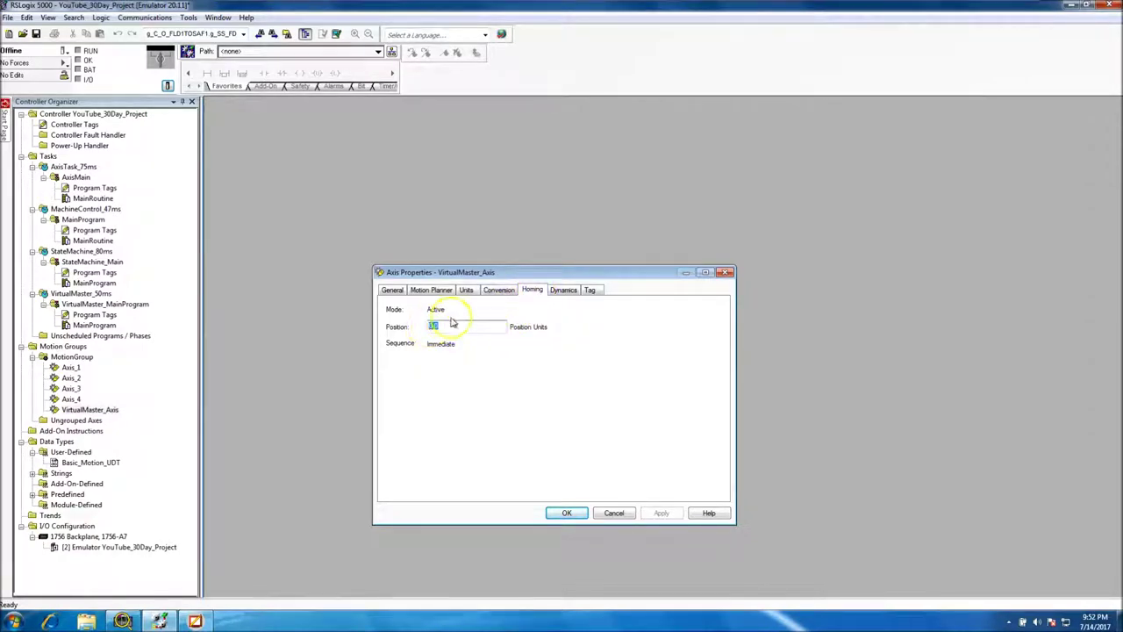
pyautogui.click(563, 290)
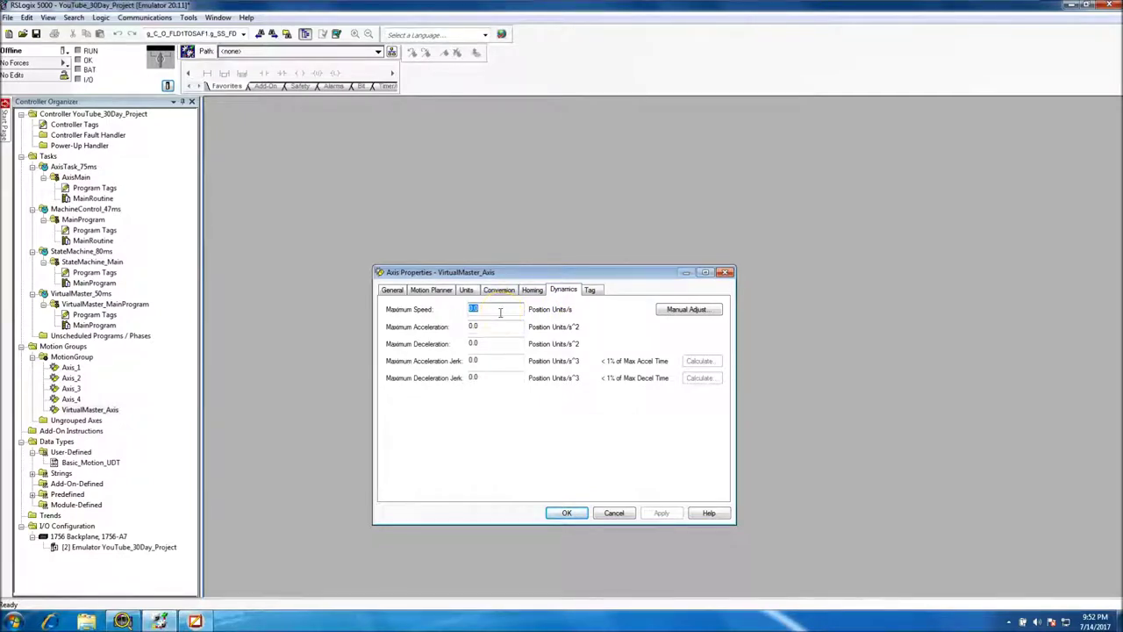
pyautogui.moveTo(495, 313); pyautogui.dragTo(452, 312)
pyautogui.write('3000')
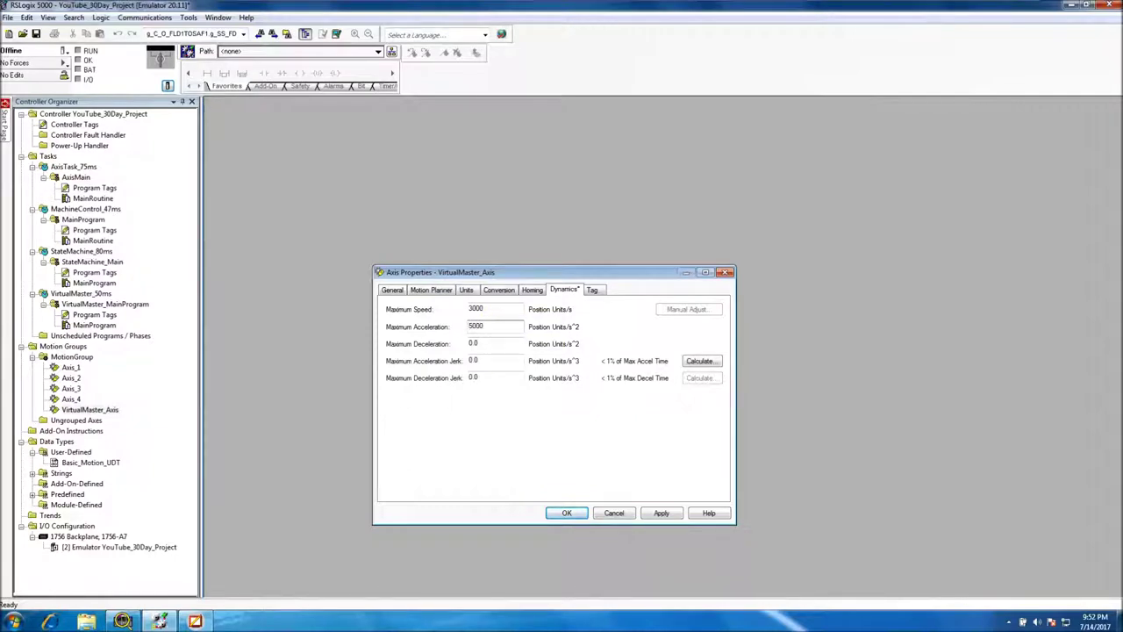
pyautogui.click(487, 345)
pyautogui.write('5000')
# Calculate VirtualMaster_Axis's maximum acceleration jerk at 49% of the maximum acceleration time
pyautogui.click(508, 362)
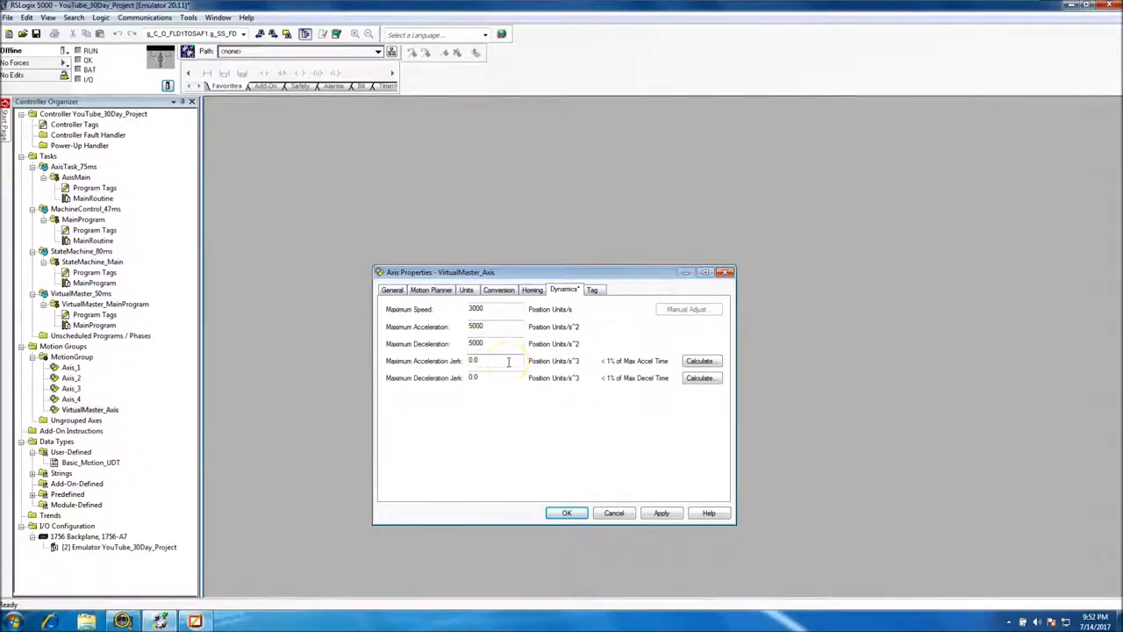
pyautogui.click(700, 360)
pyautogui.moveTo(493, 283); pyautogui.dragTo(575, 286)
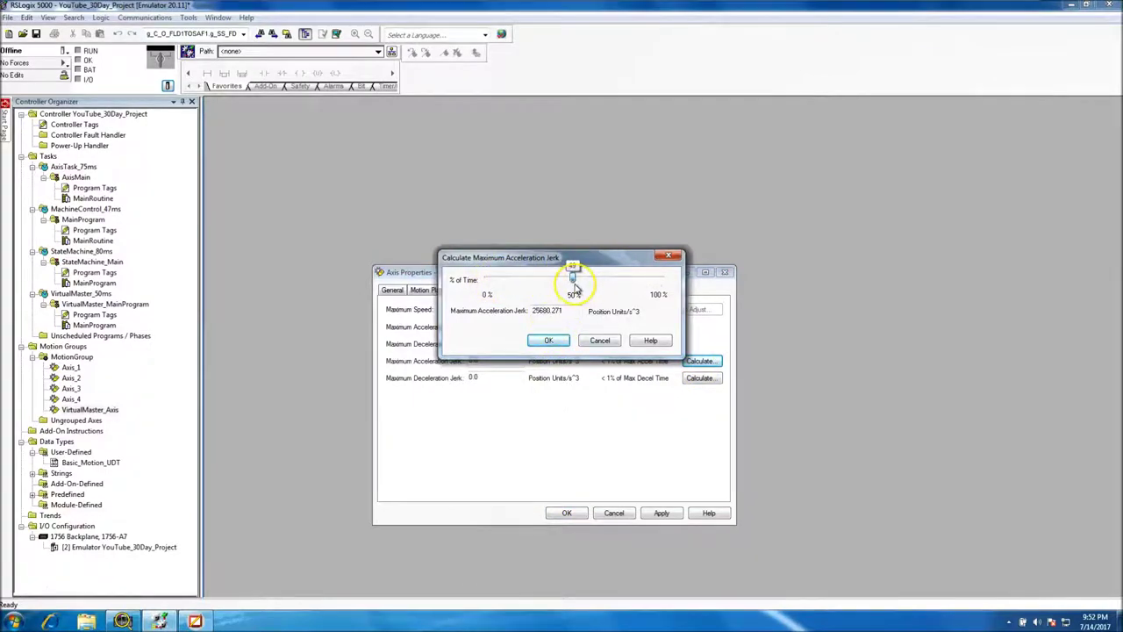
pyautogui.click(549, 340)
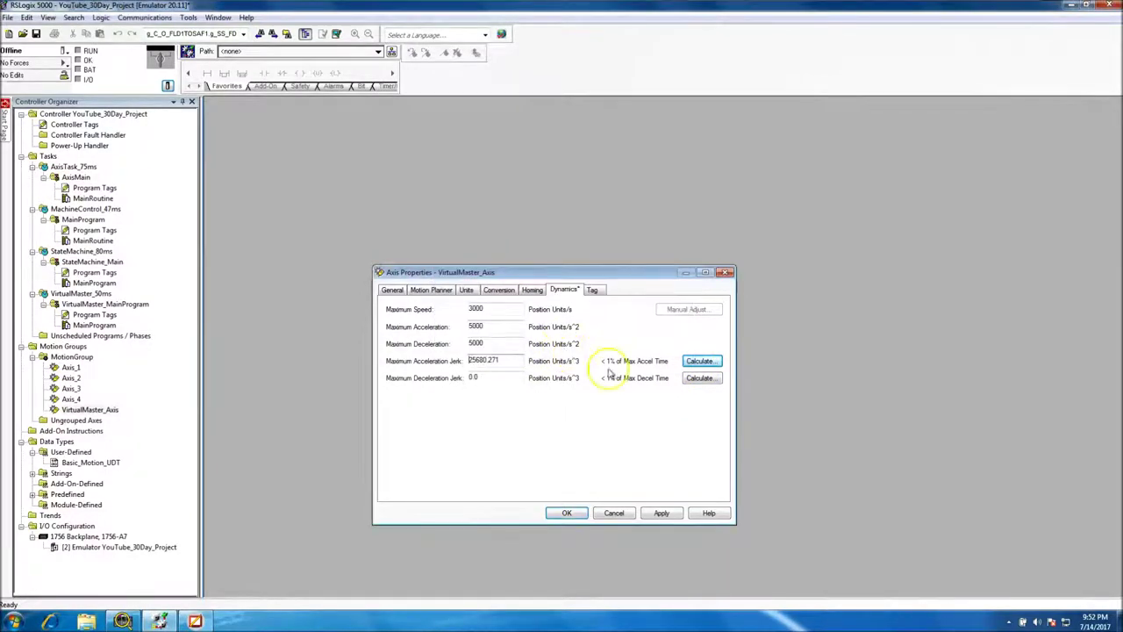
# Calculate VirtualMaster_Axis's maximum deceleration jerk at 50% of the maximum deceleration time
pyautogui.click(699, 378)
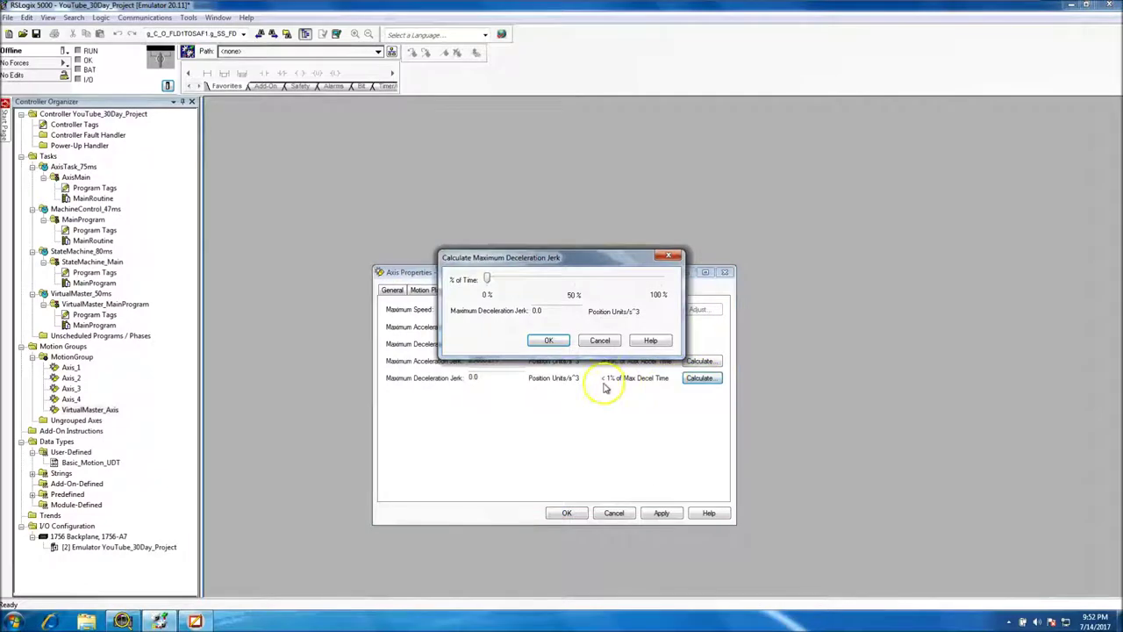
pyautogui.moveTo(488, 279); pyautogui.dragTo(576, 279)
pyautogui.click(549, 340)
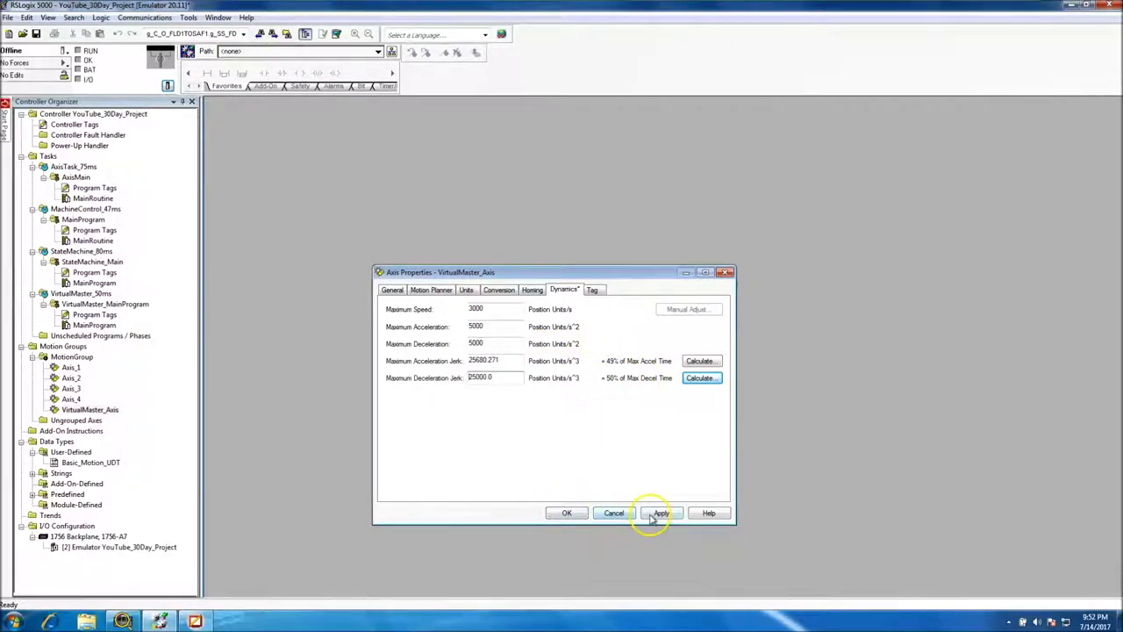
pyautogui.click(698, 380)
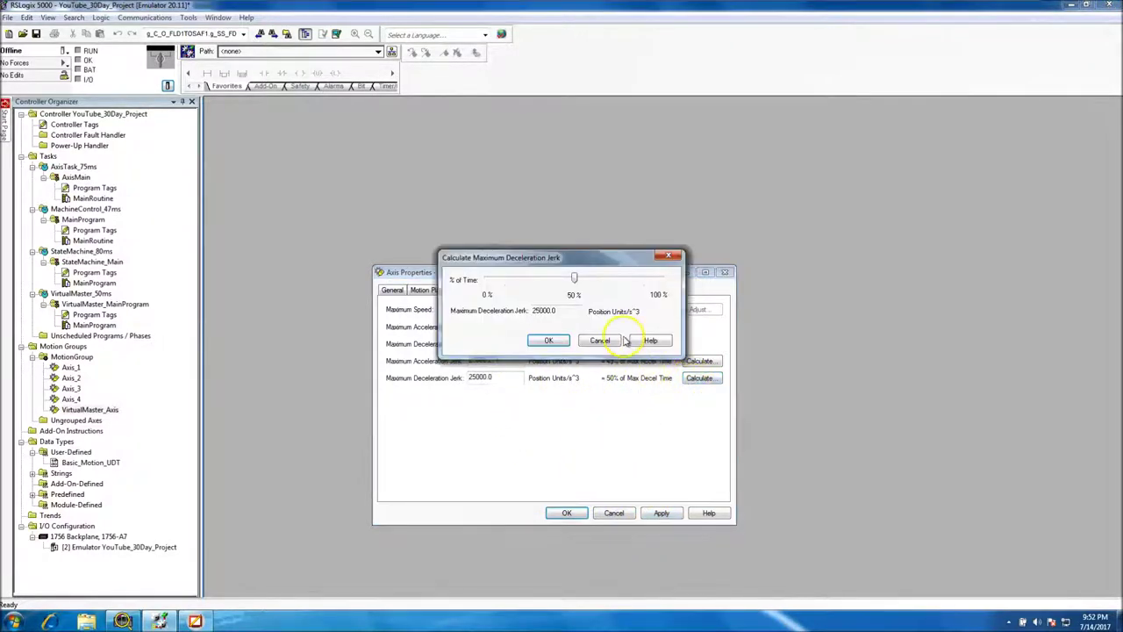
pyautogui.click(595, 341)
# Recalculate VirtualMaster_Axis's maximum acceleration jerk at 50% of time, and apply and close the axis properties
pyautogui.click(697, 362)
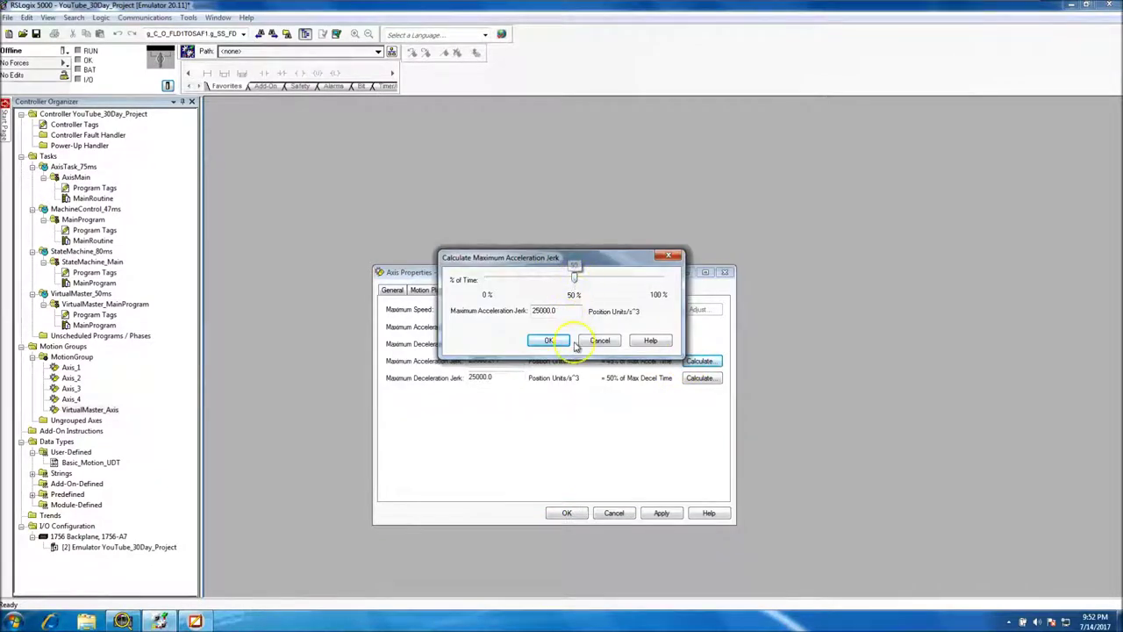
pyautogui.click(548, 342)
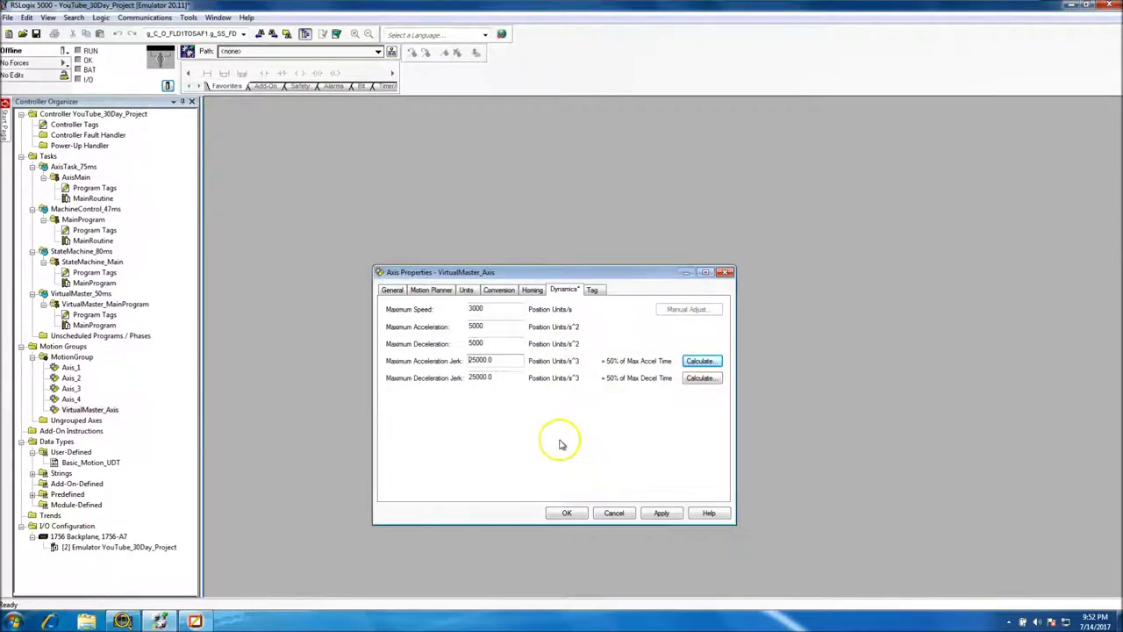
pyautogui.click(476, 325)
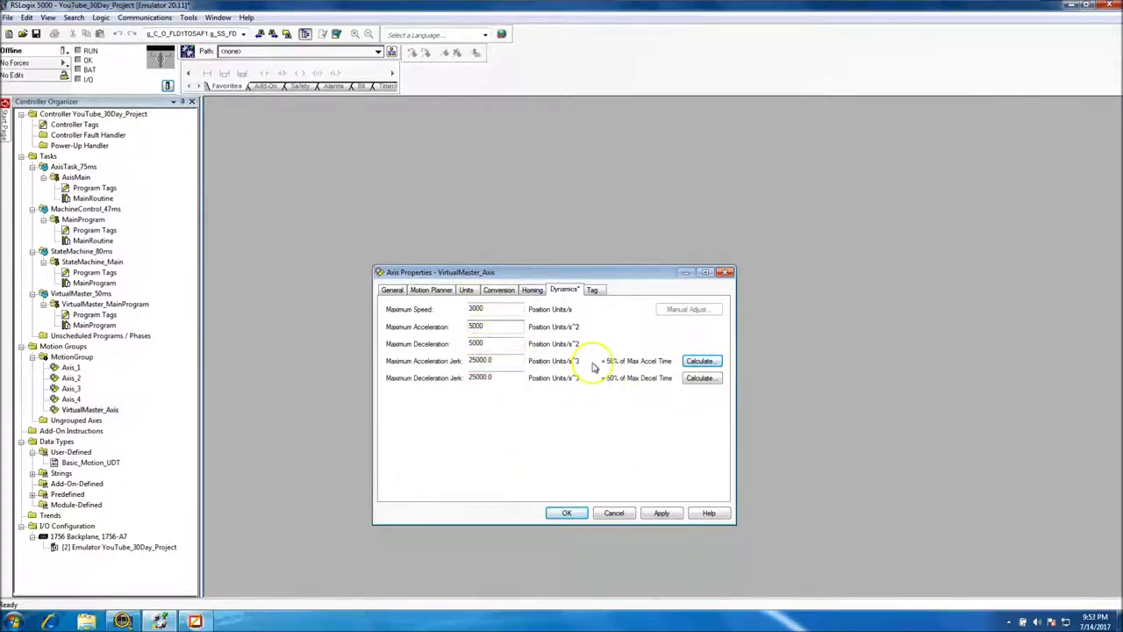
pyautogui.click(657, 513)
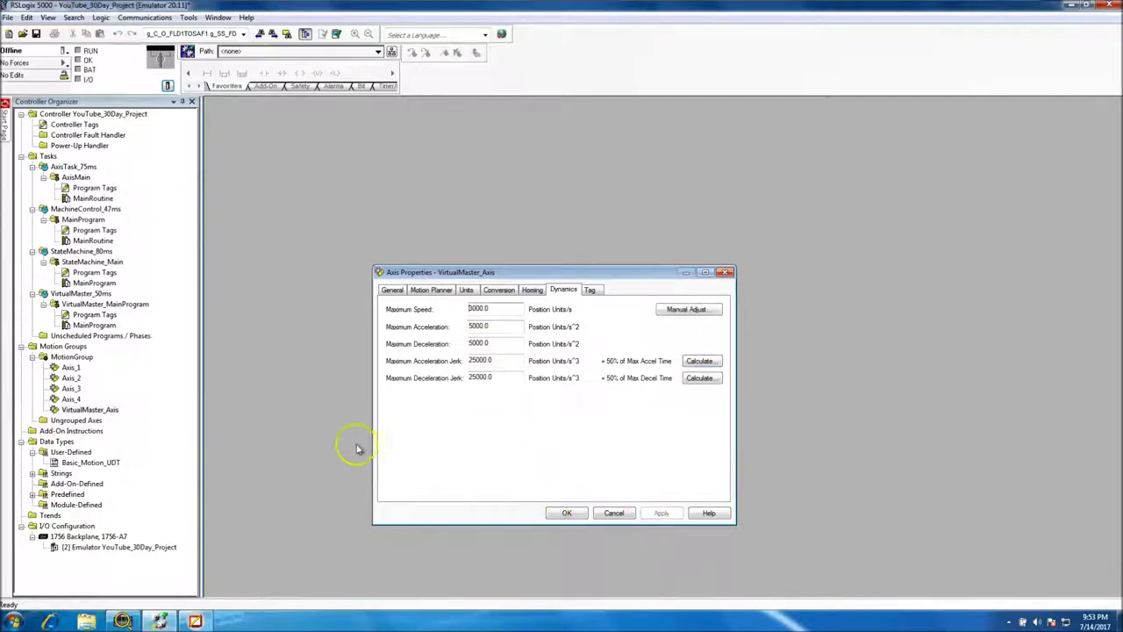
pyautogui.click(567, 513)
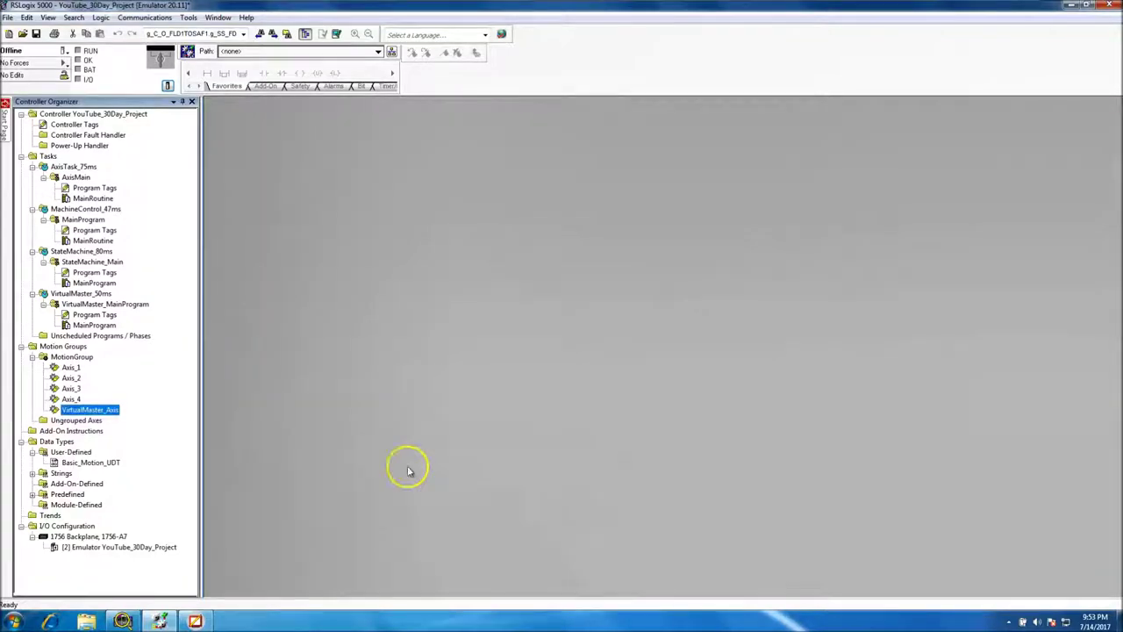
# Set Axis_4 dynamics to a maximum speed of 3000, maximum acceleration of 5000 and maximum deceleration of 5000
pyautogui.doubleClick(71, 399)
pyautogui.click(545, 302)
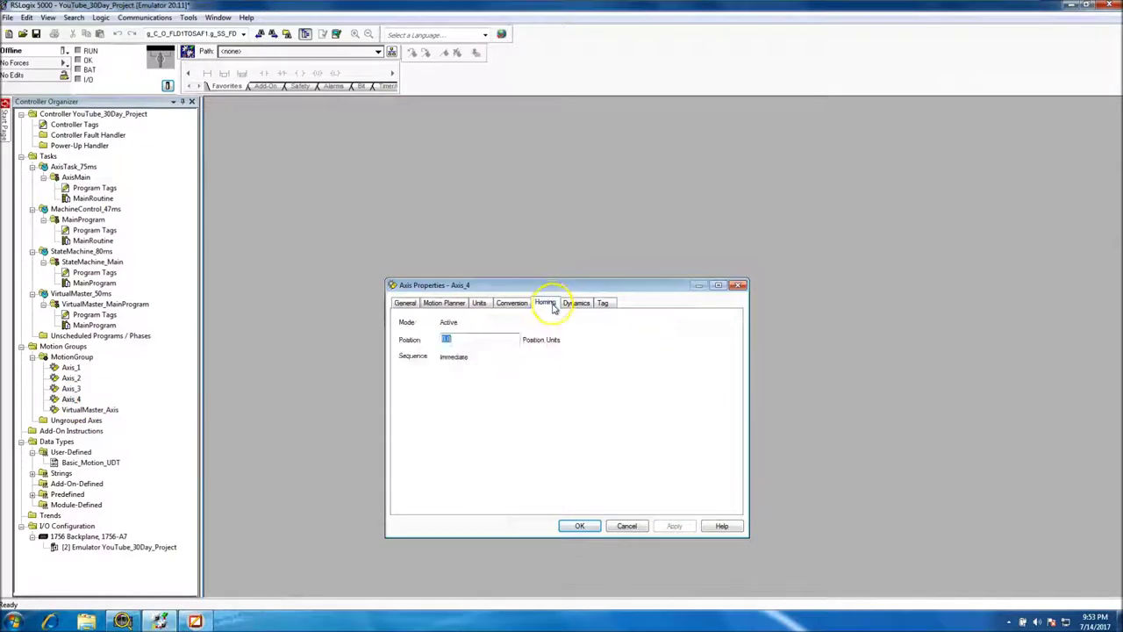
pyautogui.click(575, 304)
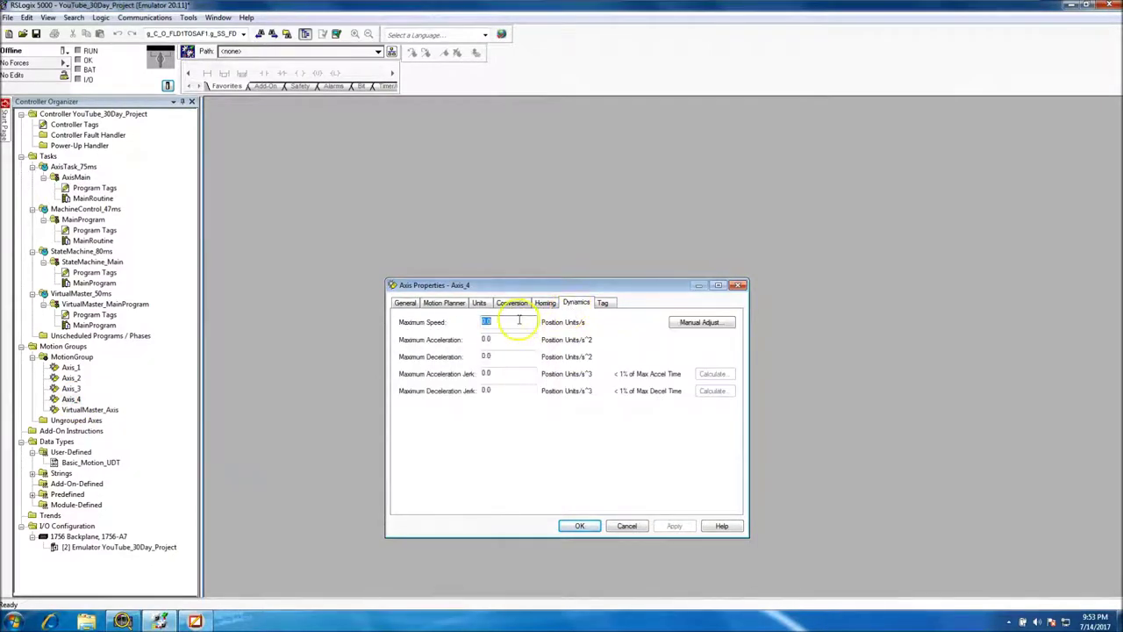
pyautogui.write('3000')
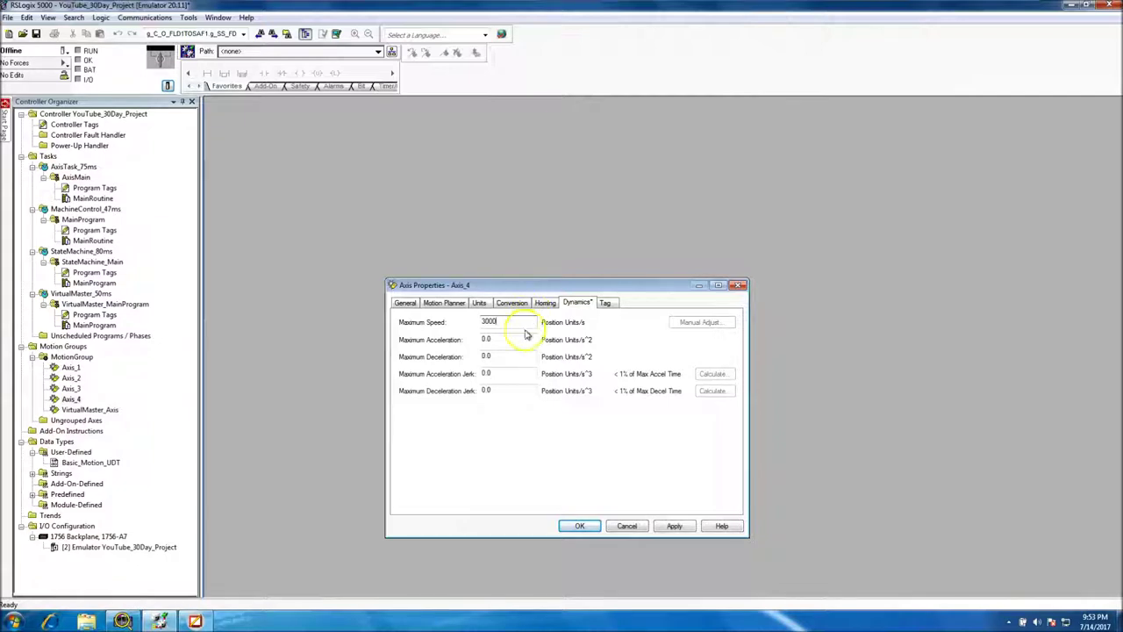
pyautogui.click(519, 338)
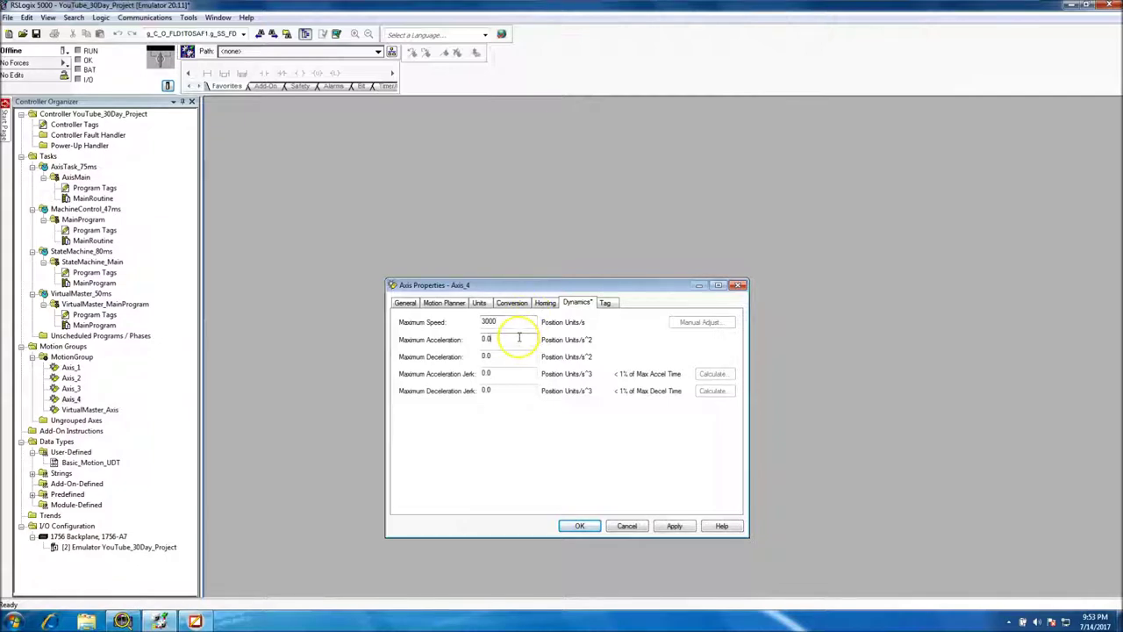
pyautogui.write('5000')
pyautogui.click(527, 353)
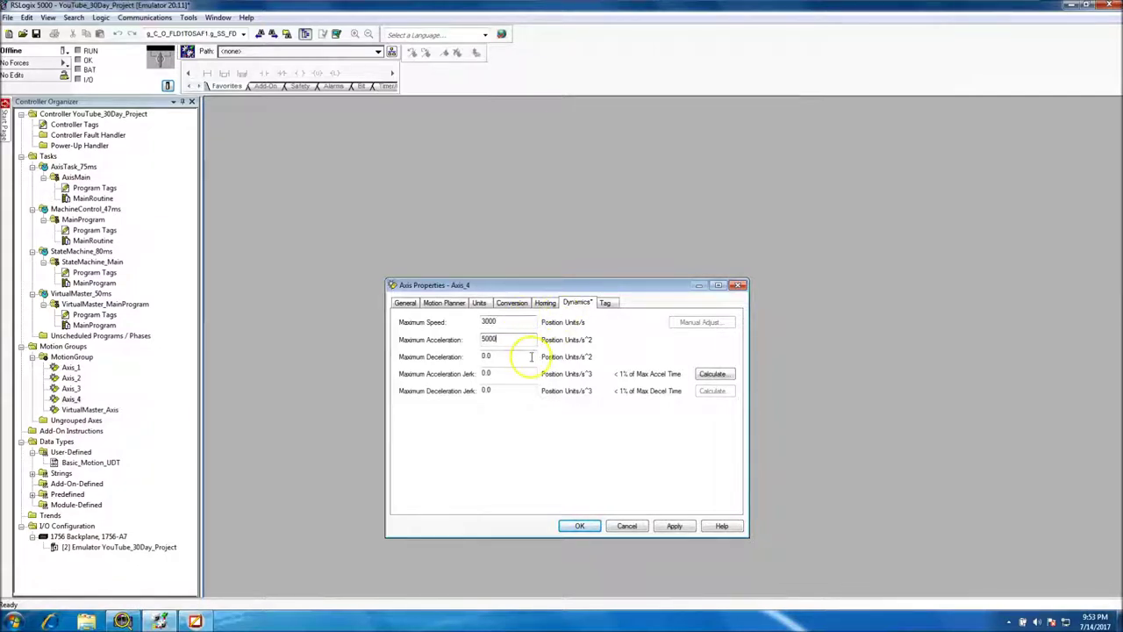
pyautogui.write('5000')
# Calculate Axis_4's maximum acceleration jerk at 47% of the maximum acceleration time
pyautogui.click(521, 373)
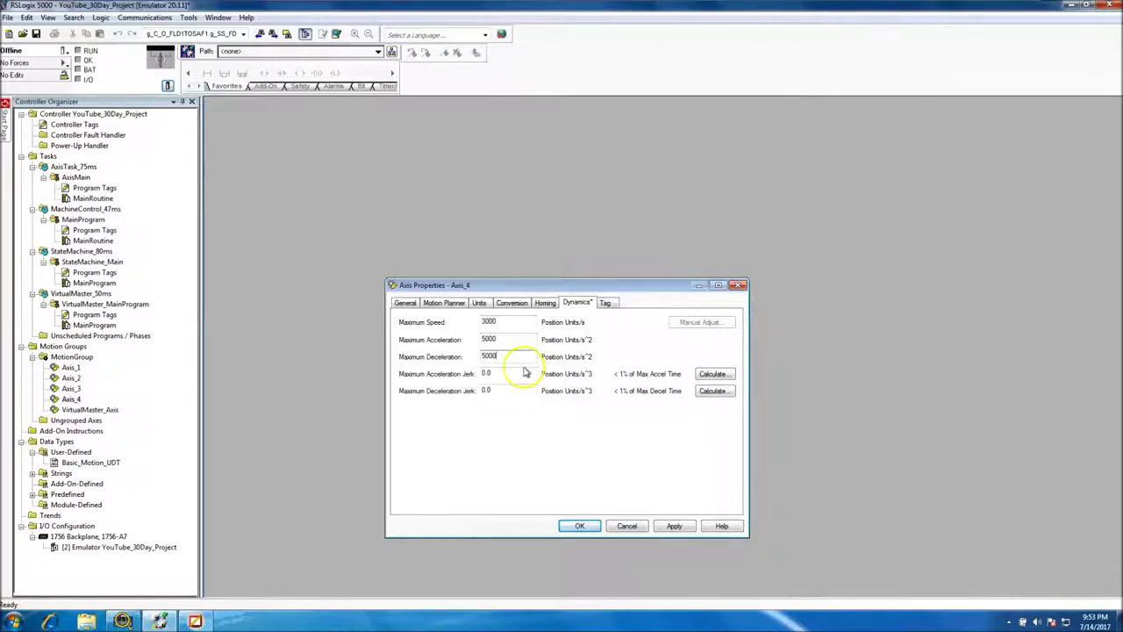
pyautogui.press('BackSpace')
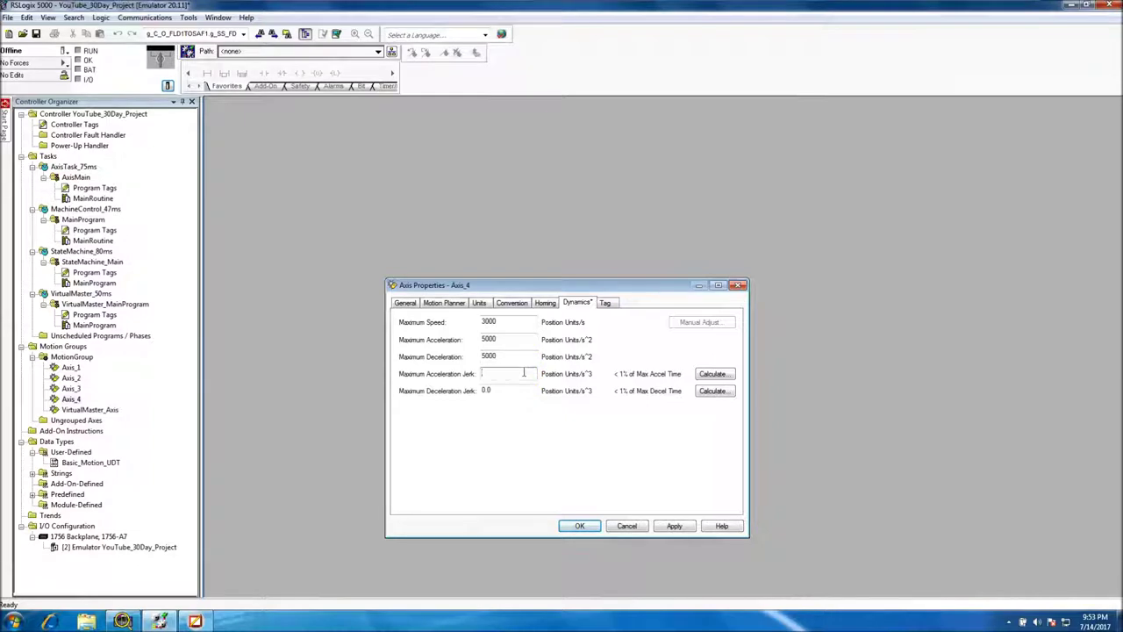
pyautogui.click(721, 375)
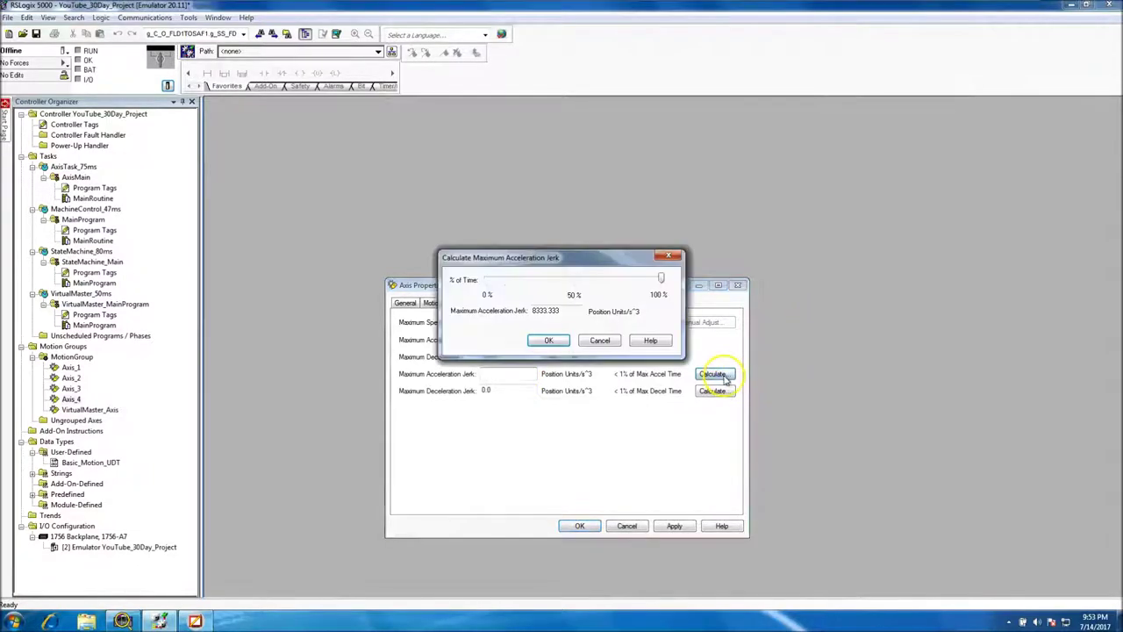
pyautogui.moveTo(661, 278); pyautogui.dragTo(578, 293)
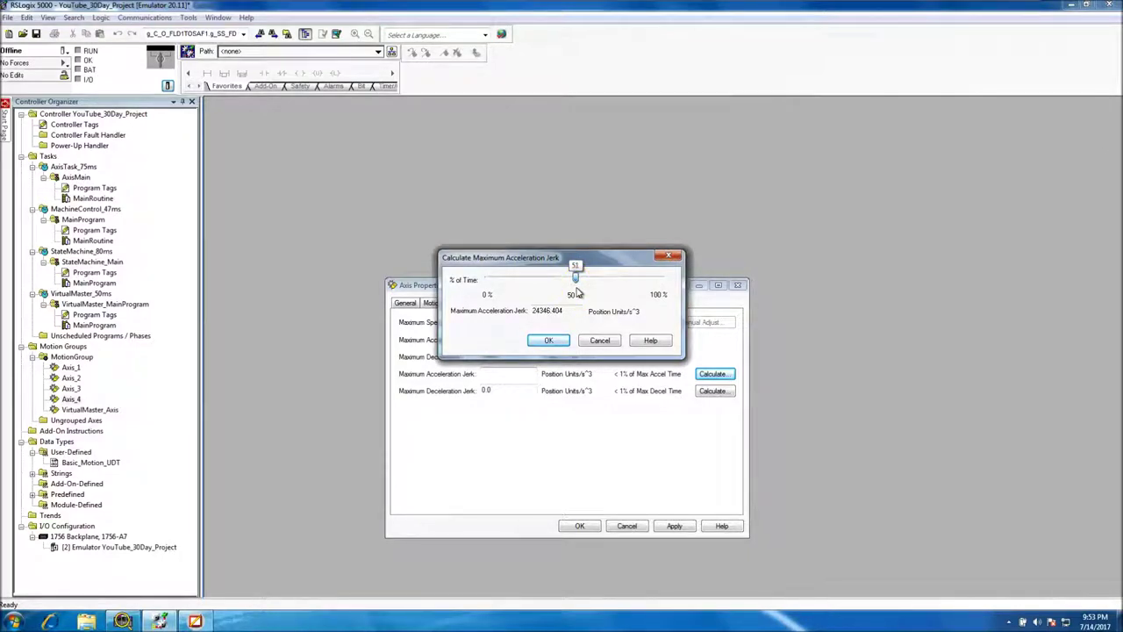
pyautogui.moveTo(576, 292); pyautogui.dragTo(574, 293)
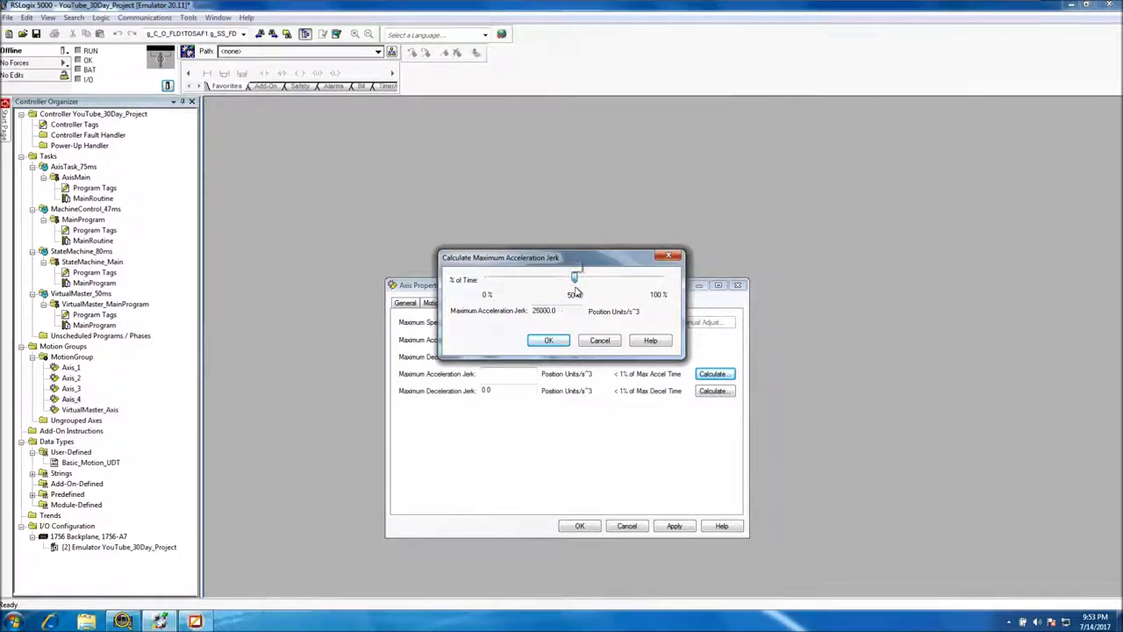
pyautogui.click(558, 341)
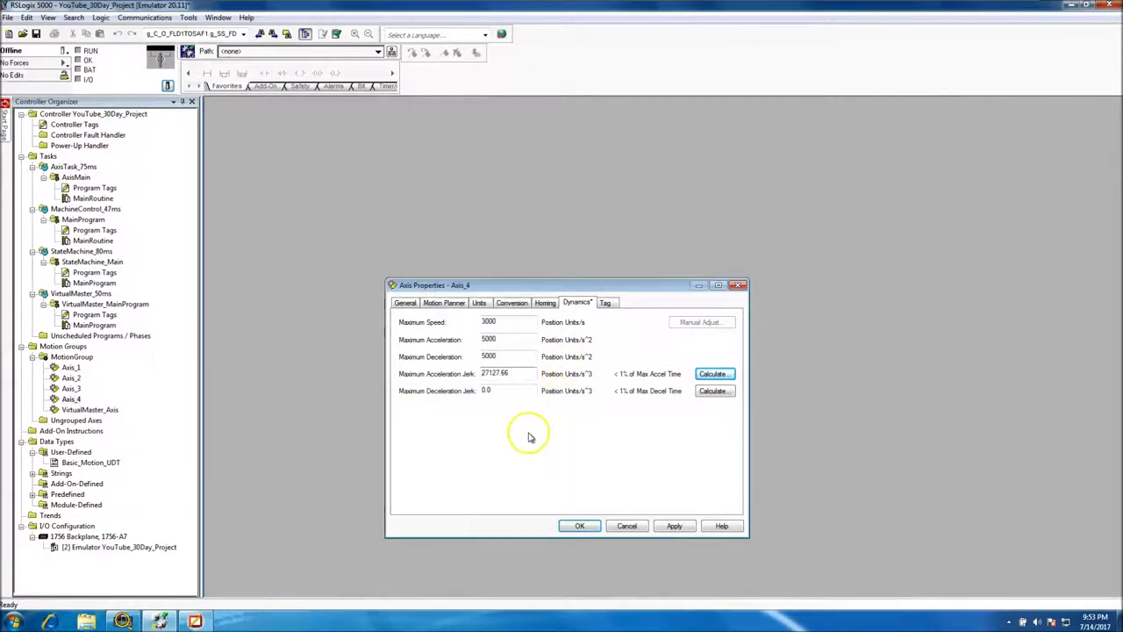
# Recalculate Axis_4's maximum acceleration jerk at 50% of the maximum acceleration time
pyautogui.click(710, 374)
pyautogui.moveTo(570, 278); pyautogui.dragTo(580, 282)
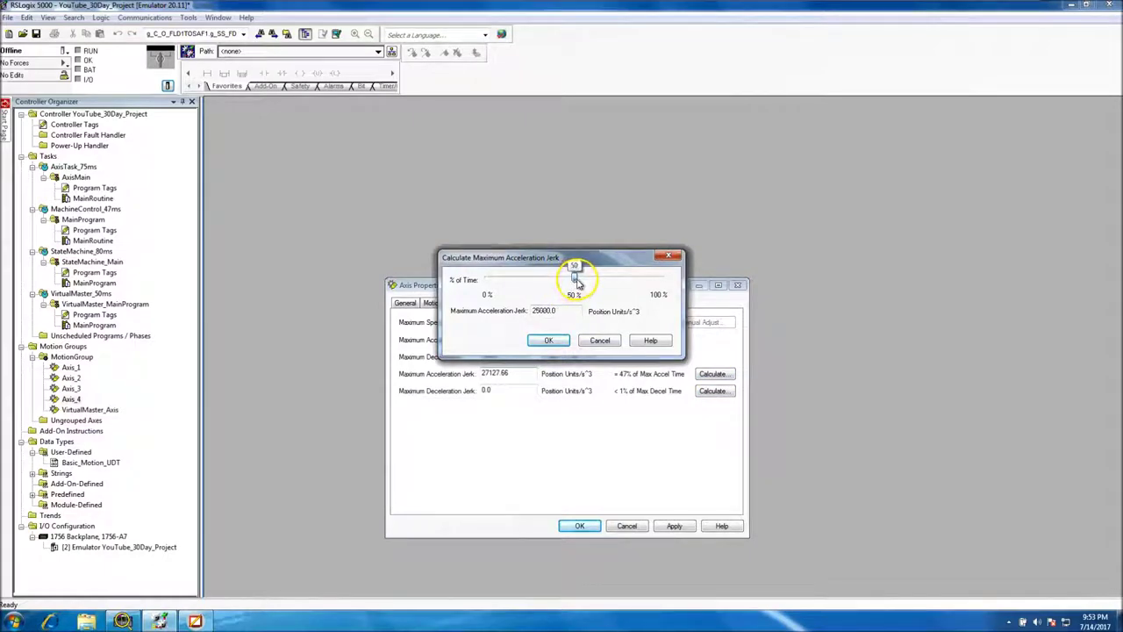
pyautogui.click(549, 341)
# Calculate Axis_4's maximum deceleration jerk at 50% of the maximum deceleration time, and apply and close the axis properties
pyautogui.click(707, 391)
pyautogui.moveTo(488, 280); pyautogui.dragTo(577, 279)
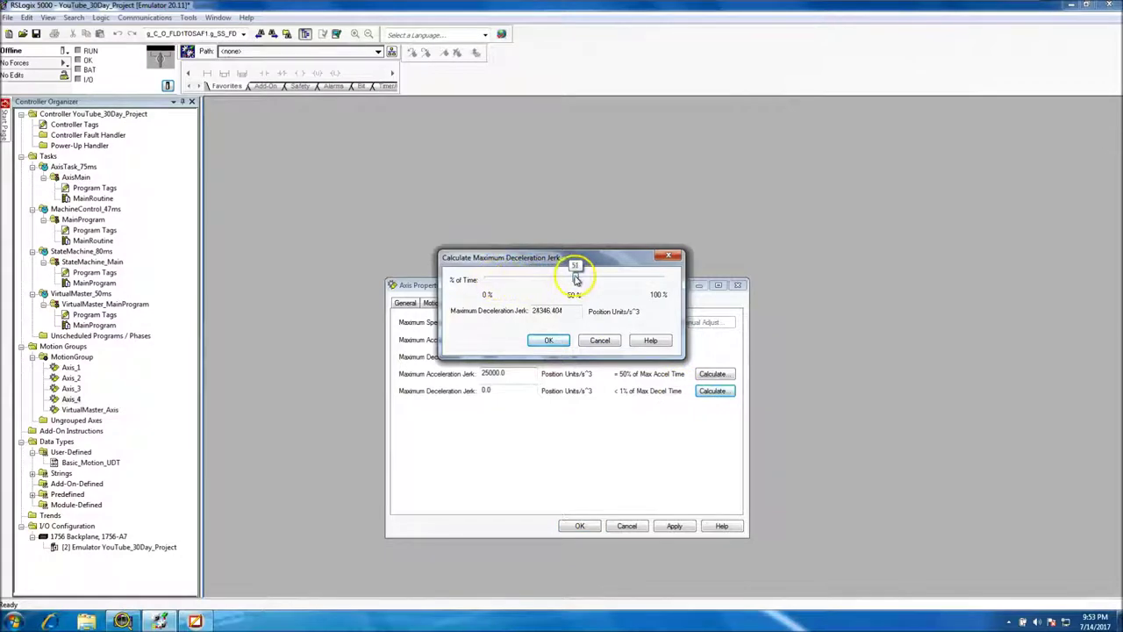
pyautogui.moveTo(576, 279); pyautogui.dragTo(574, 281)
pyautogui.click(563, 344)
pyautogui.click(551, 340)
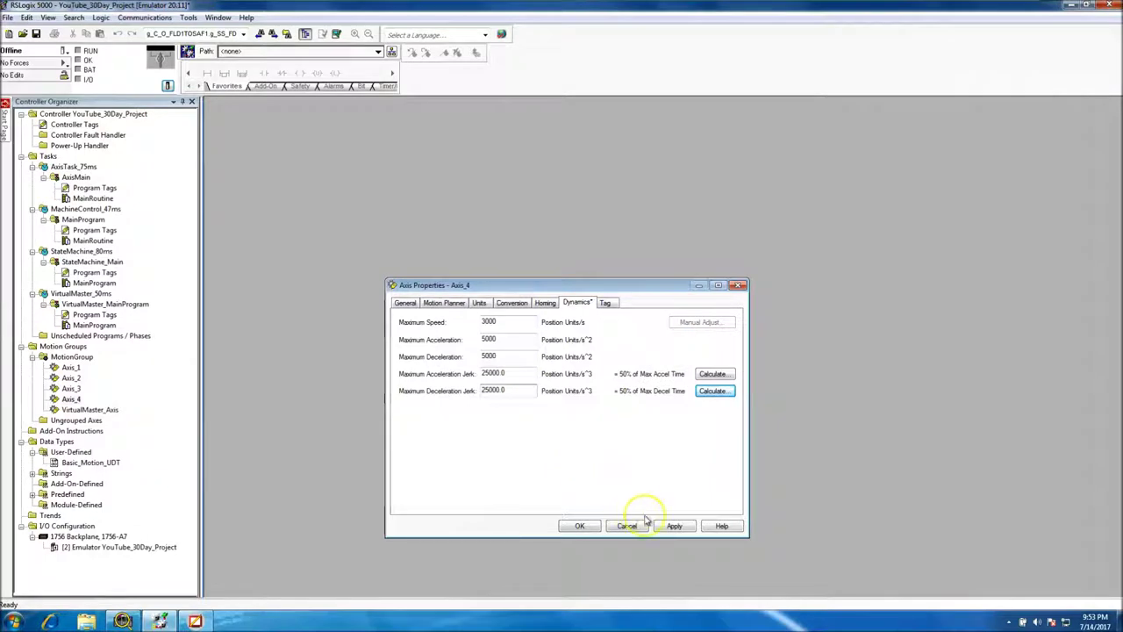
pyautogui.click(673, 526)
pyautogui.click(581, 526)
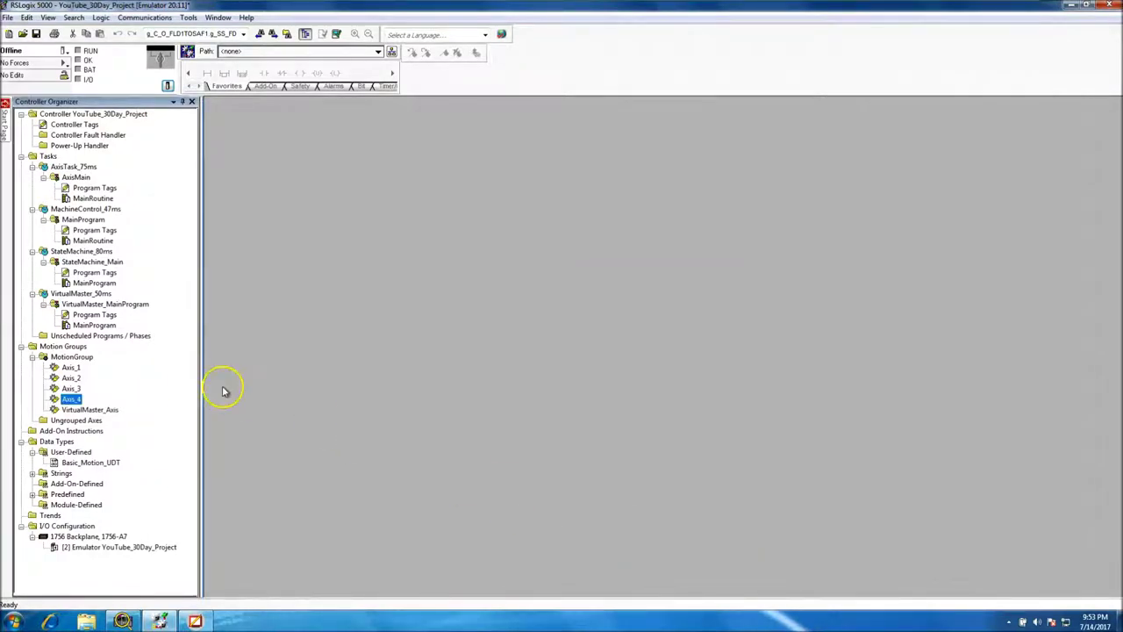
# Open Axis_3's dynamics properties and set maximum speed to 3000, maximum acceleration to 5000 and maximum deceleration to 5000
pyautogui.click(71, 389)
pyautogui.rightClick(71, 389)
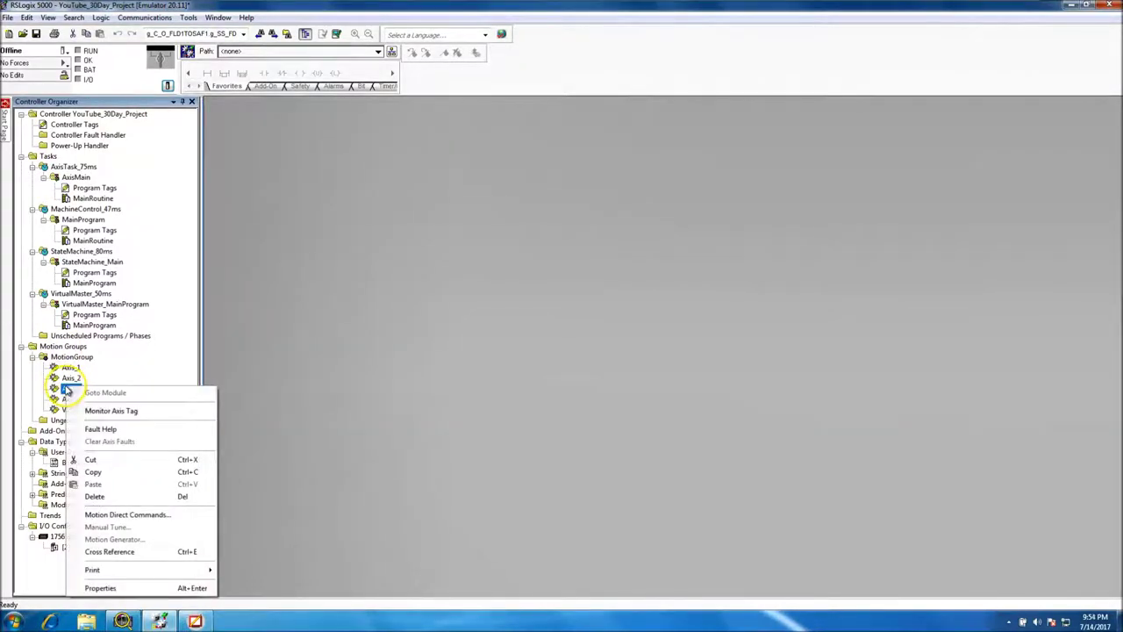
pyautogui.click(109, 587)
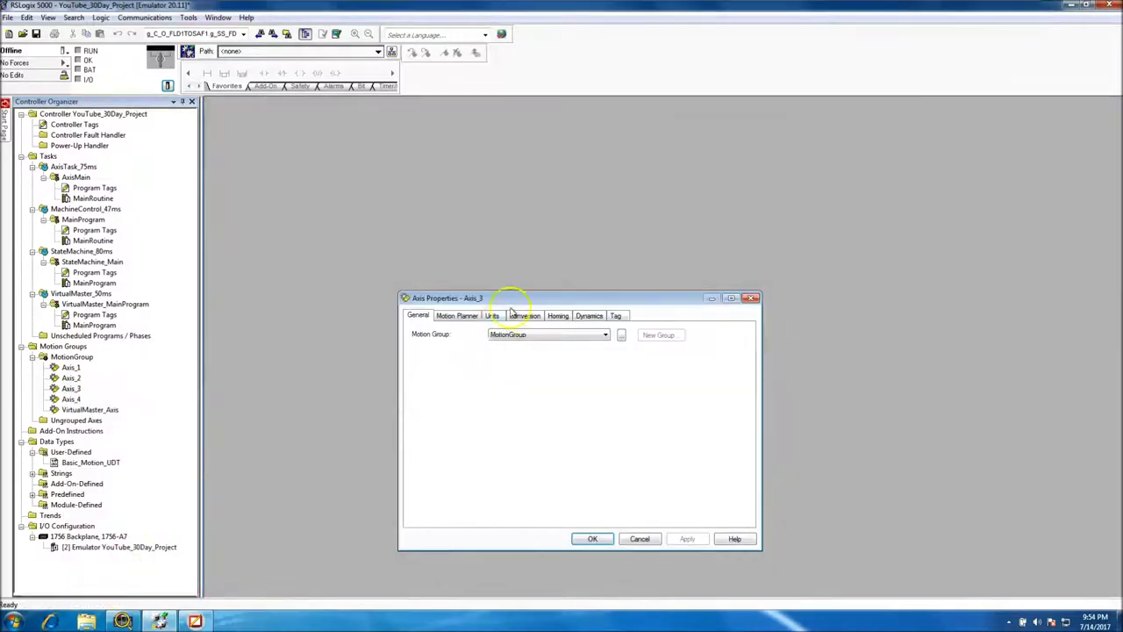
pyautogui.click(585, 316)
pyautogui.doubleClick(501, 335)
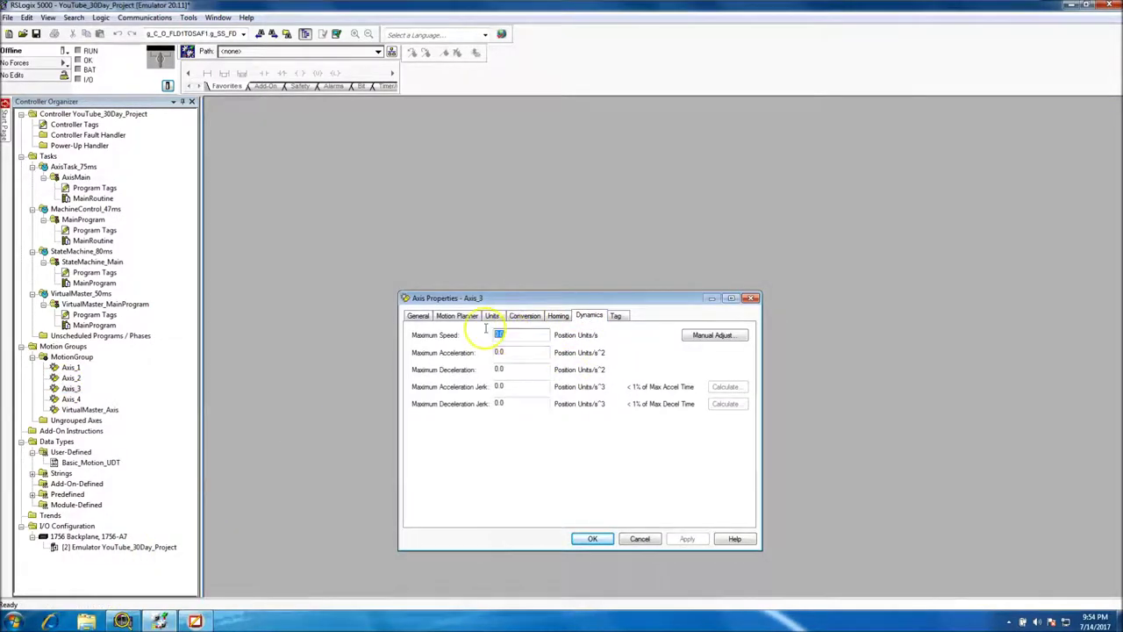
pyautogui.write('2')
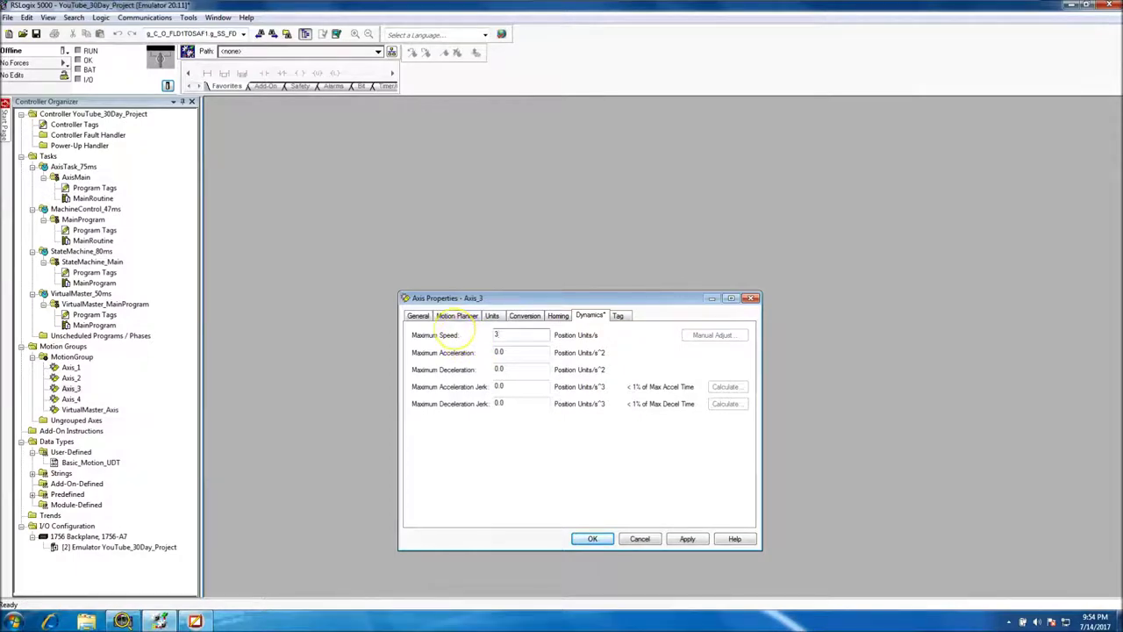
pyautogui.doubleClick(521, 354)
pyautogui.press('BackSpace')
pyautogui.write('3000')
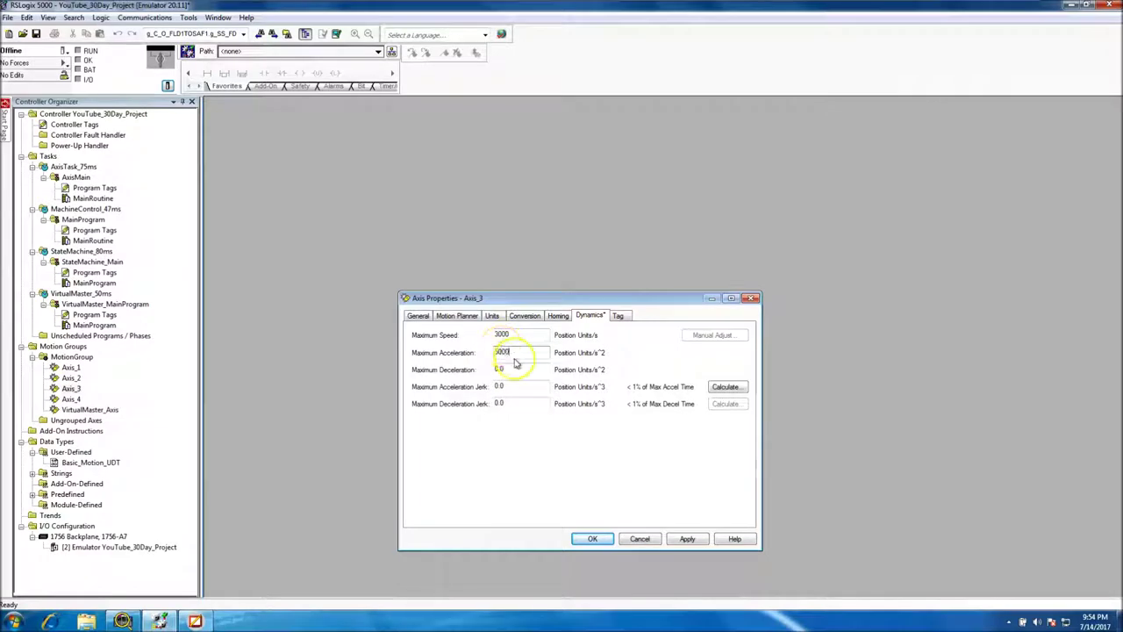
pyautogui.press('BackSpace')
pyautogui.press('BackSpace')
pyautogui.press('BackSpace')
pyautogui.write('5000')
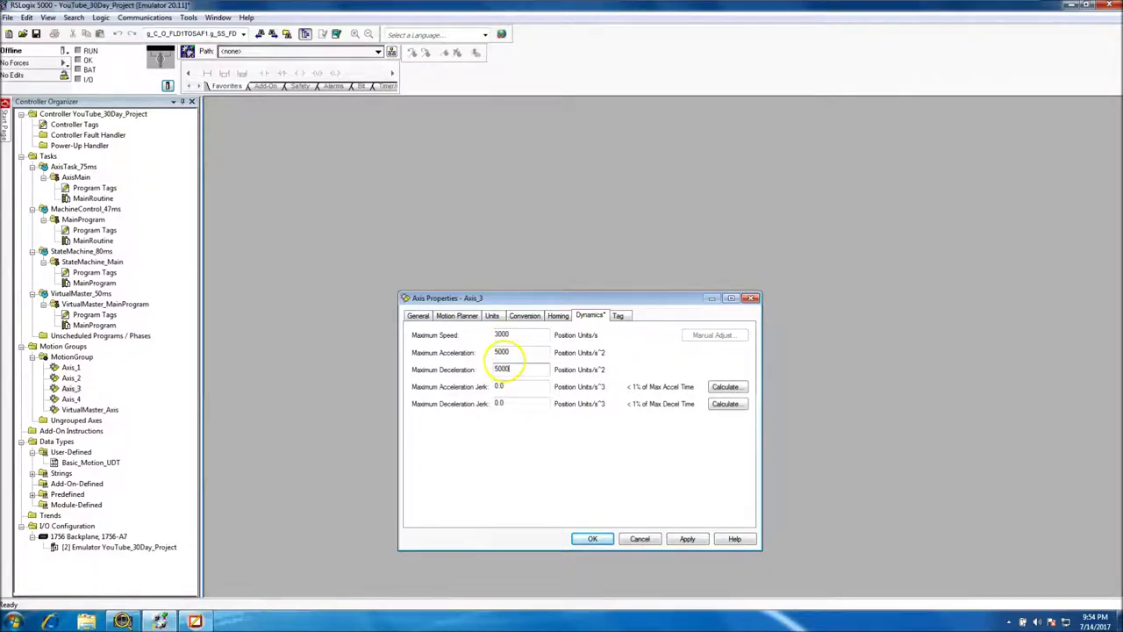
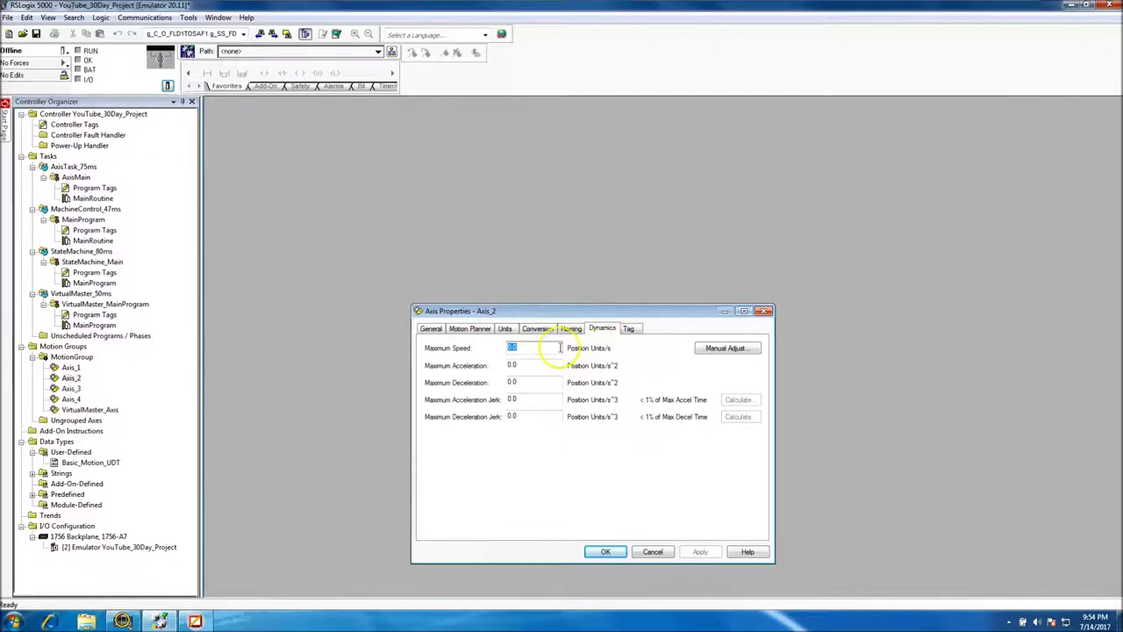
# Set Axis_2 dynamics to a maximum speed of 3000, maximum acceleration of 5000 and maximum deceleration of 5000
pyautogui.write('3000')
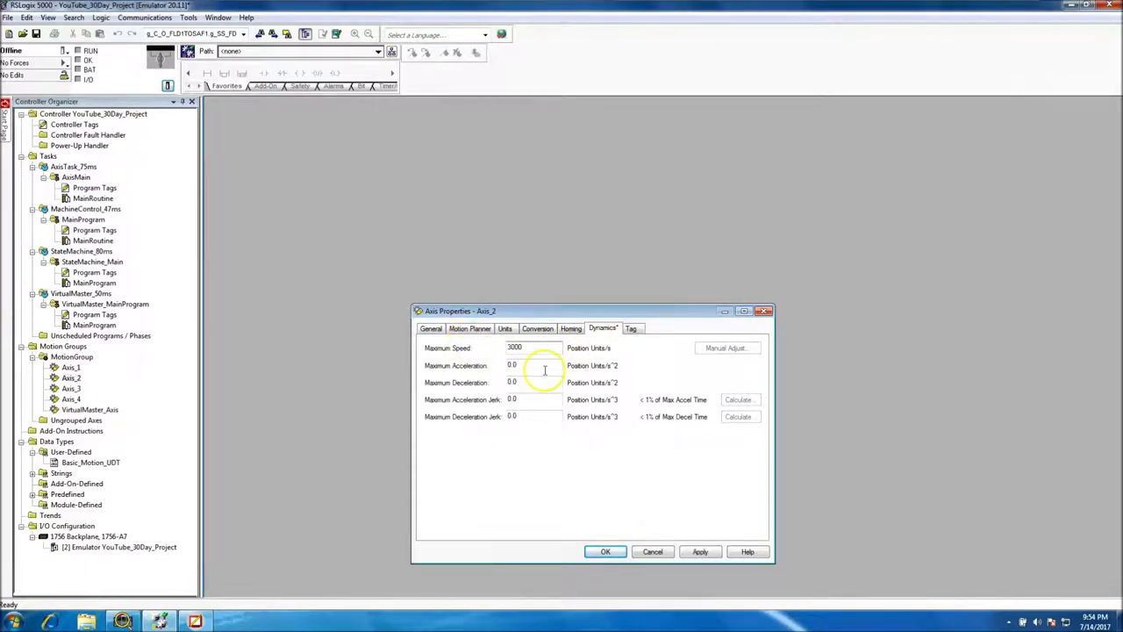
pyautogui.press('Tab')
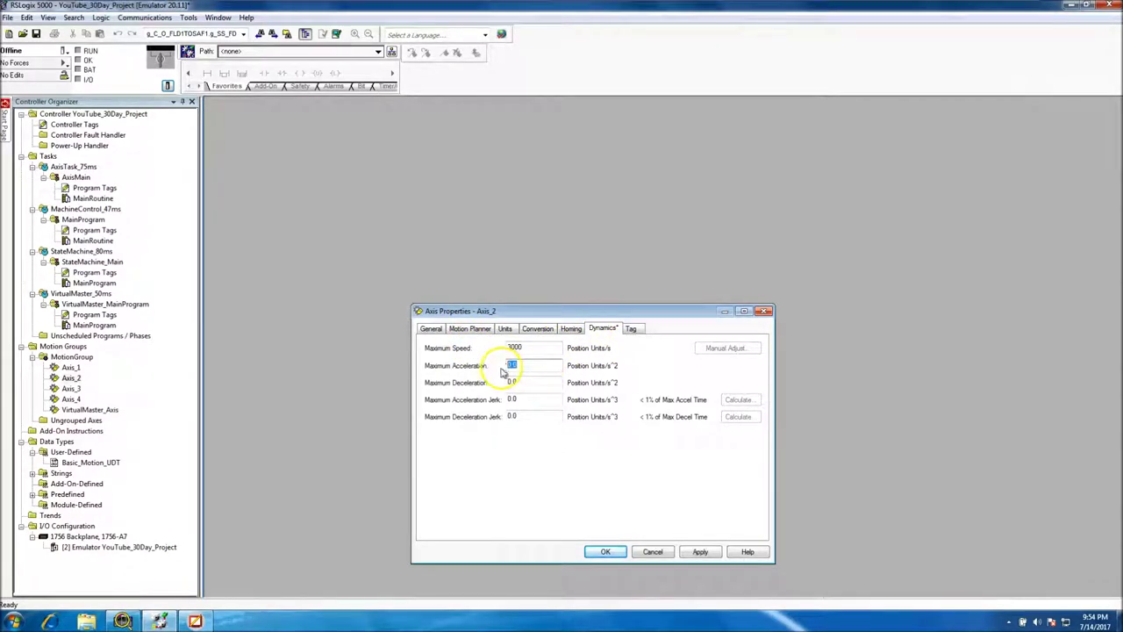
pyautogui.write('5000')
pyautogui.press('Tab')
pyautogui.write('500')
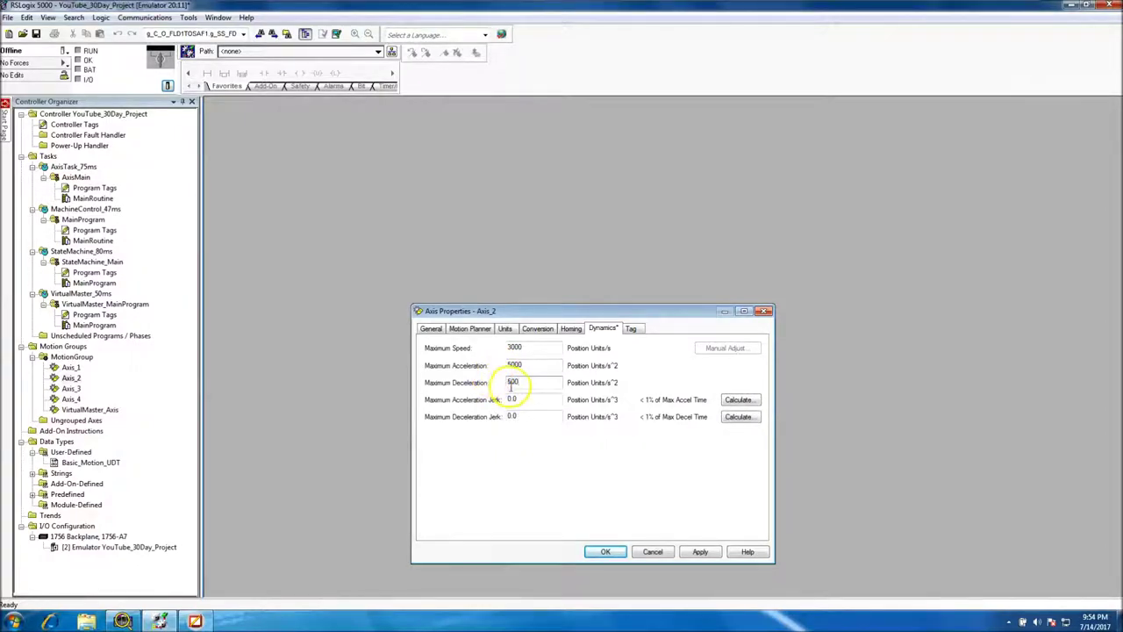
# Calculate Axis_2's maximum acceleration and deceleration jerk at 50% of time each, and apply and close the axis properties
pyautogui.click(728, 403)
pyautogui.moveTo(566, 279)
pyautogui.mouseDown()
pyautogui.moveTo(487, 277)
pyautogui.moveTo(576, 279)
pyautogui.mouseUp()
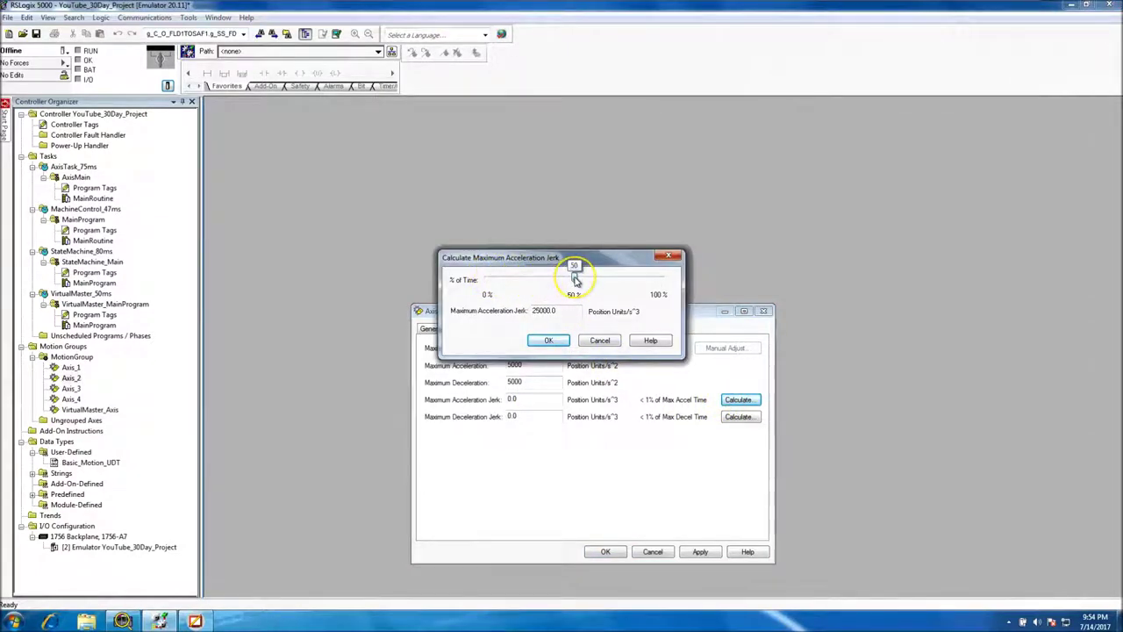
pyautogui.click(549, 341)
pyautogui.click(730, 419)
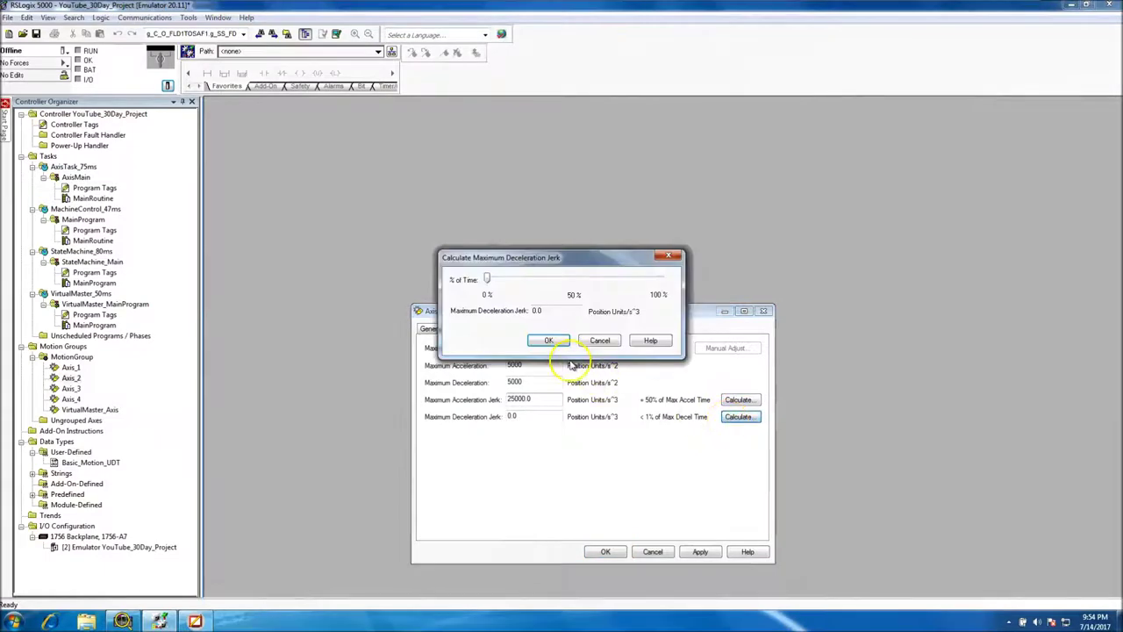
pyautogui.moveTo(489, 278); pyautogui.dragTo(575, 278)
pyautogui.click(549, 340)
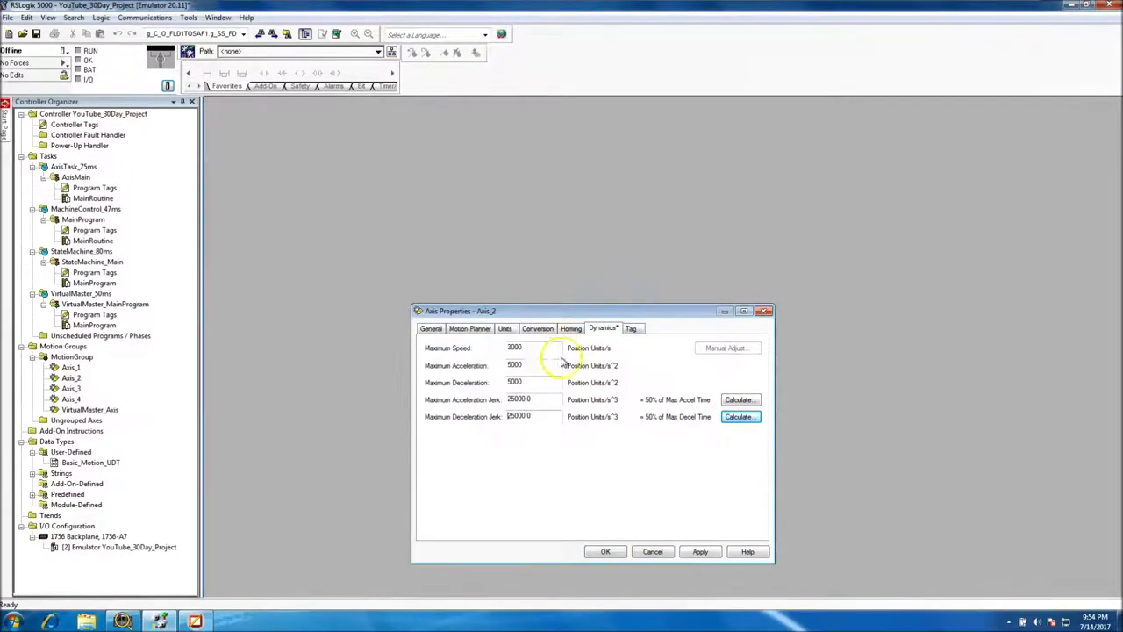
pyautogui.click(694, 551)
pyautogui.click(605, 551)
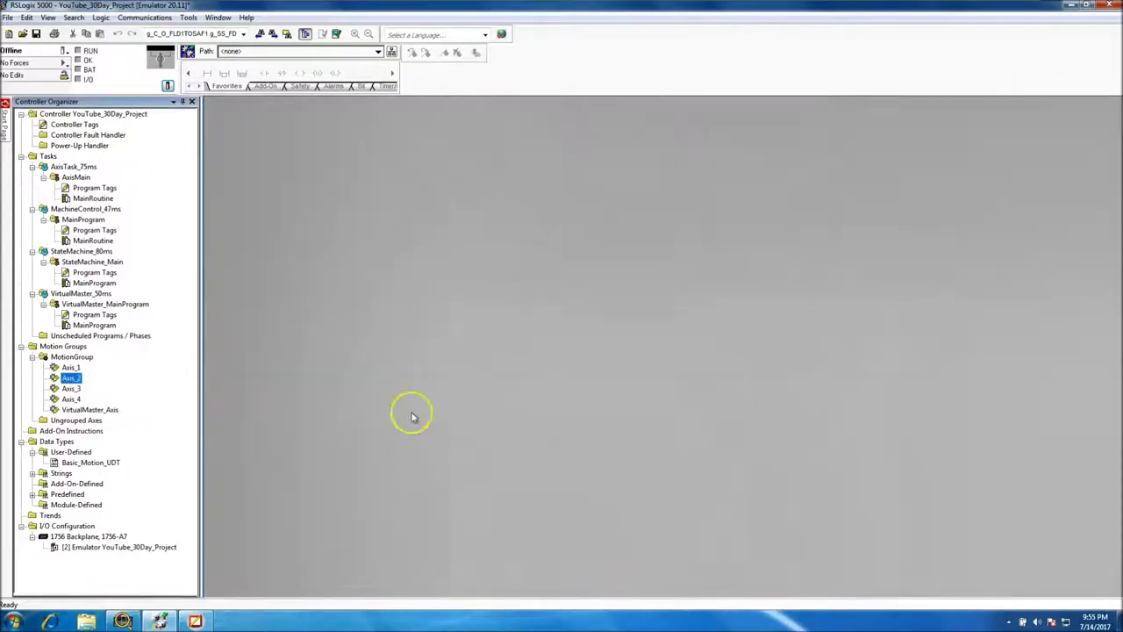
# Open Axis_1's dynamics properties and set maximum speed to 3000, maximum acceleration to 5000 and maximum deceleration to 5000
pyautogui.click(72, 367)
pyautogui.rightClick(79, 369)
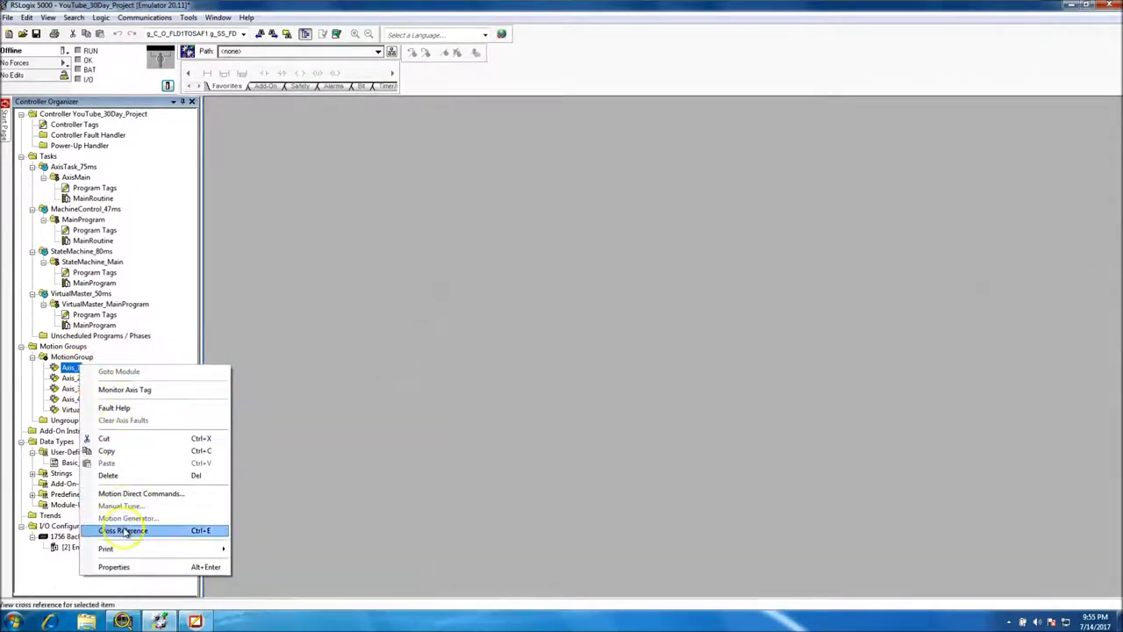
pyautogui.click(133, 567)
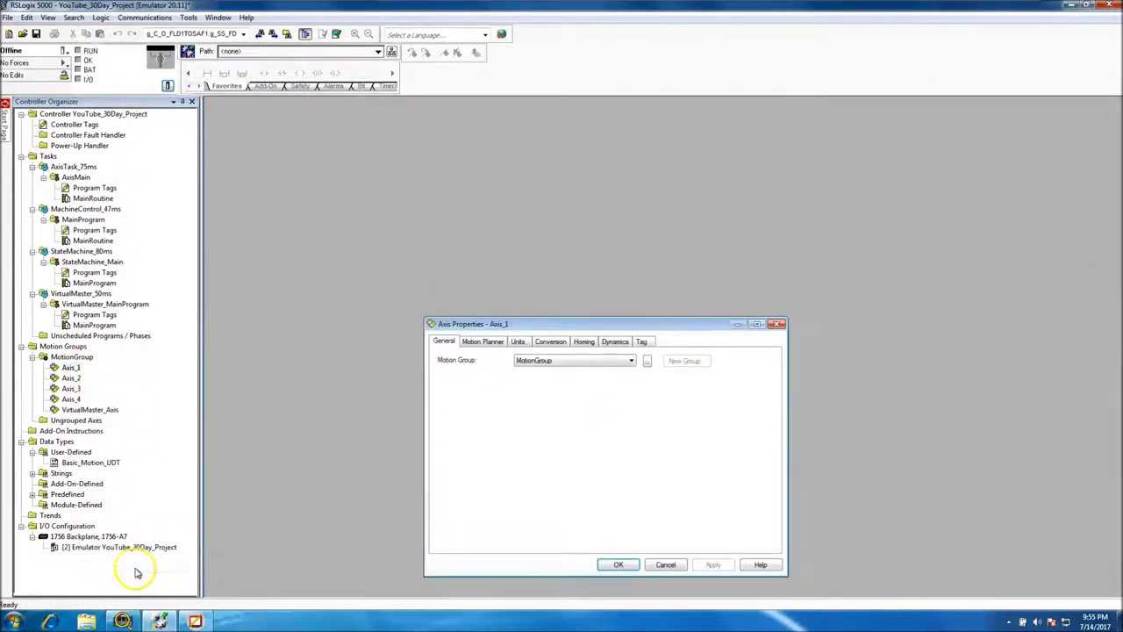
pyautogui.click(614, 343)
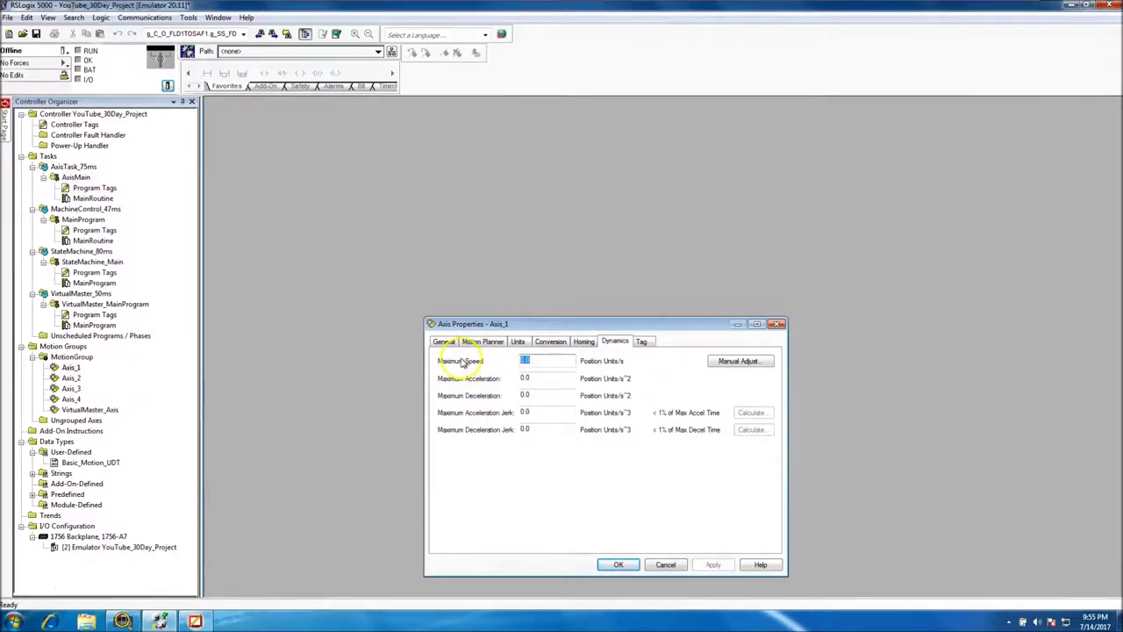
pyautogui.write('5')
pyautogui.write('000')
pyautogui.doubleClick(520, 377)
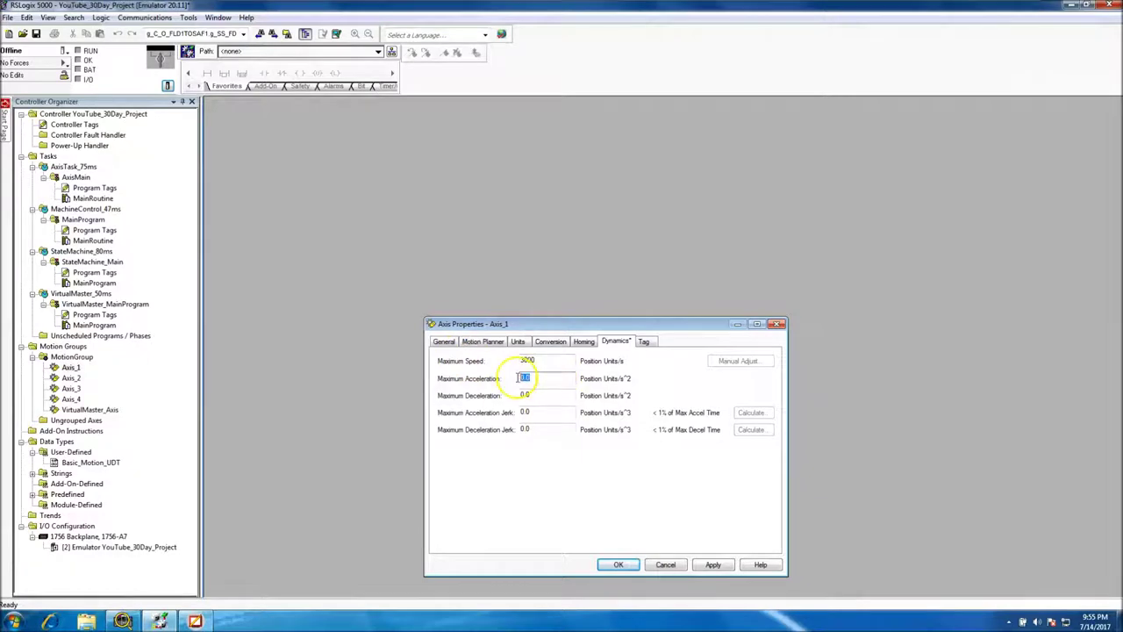
pyautogui.write('5000')
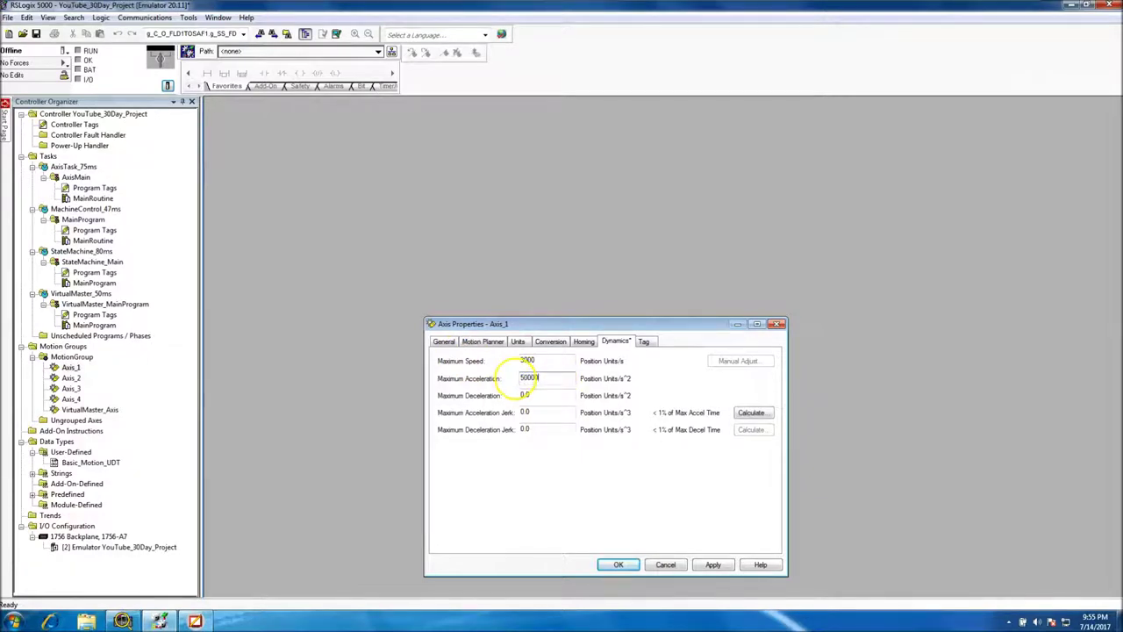
pyautogui.doubleClick(526, 396)
pyautogui.write('5000')
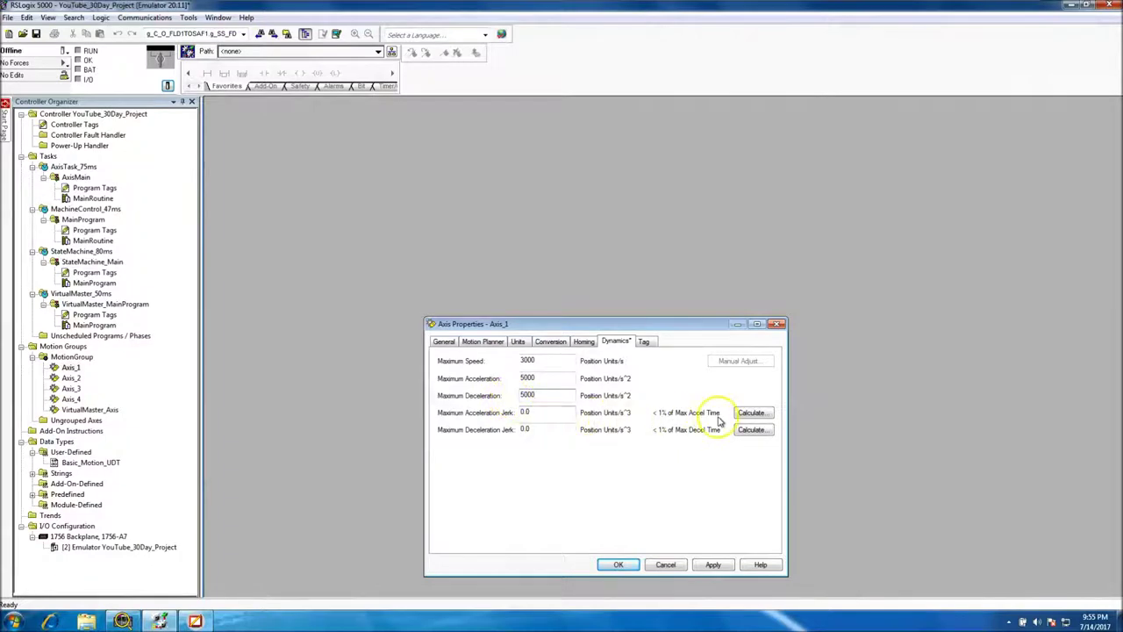
# Calculate Axis_1's maximum acceleration jerk and maximum deceleration jerk at 50% of time each
pyautogui.click(751, 412)
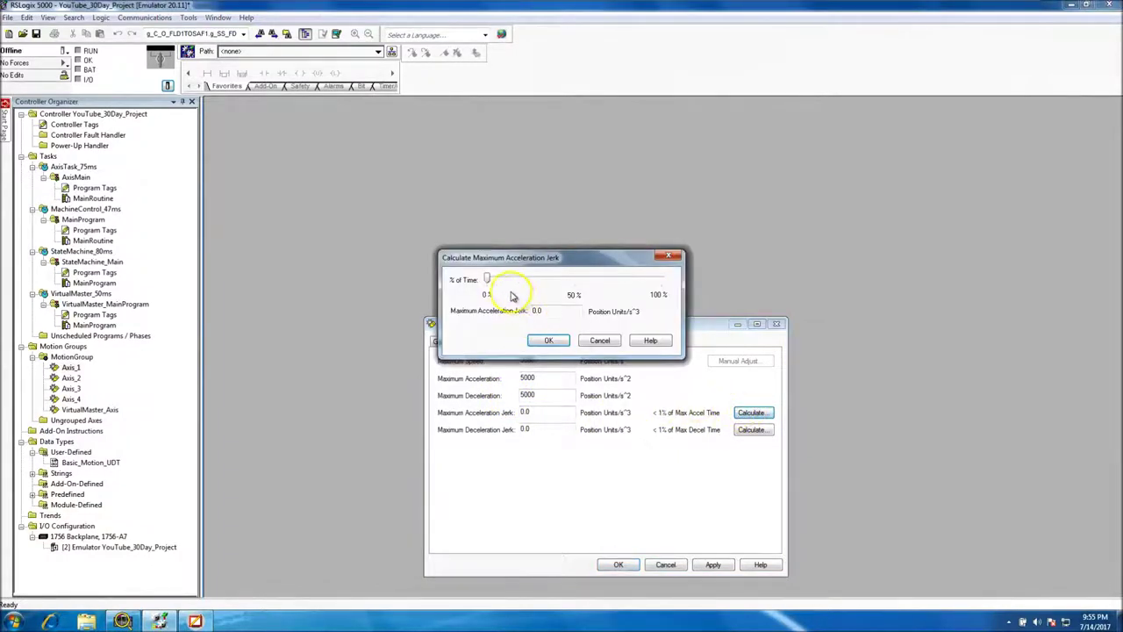
pyautogui.moveTo(488, 282); pyautogui.dragTo(575, 276)
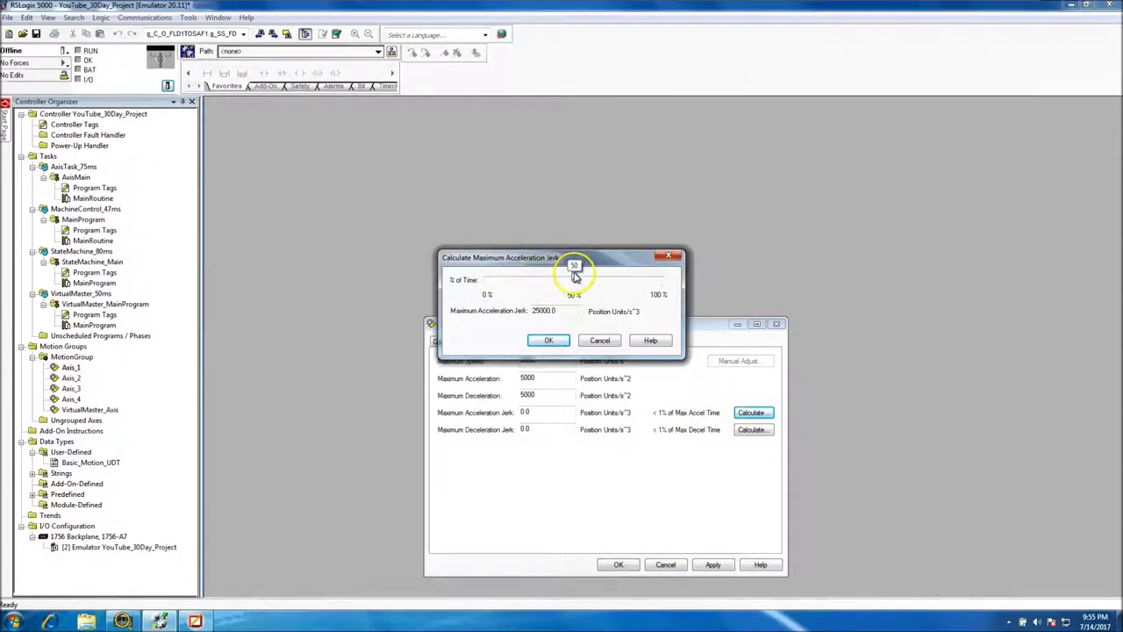
pyautogui.click(549, 340)
pyautogui.click(751, 429)
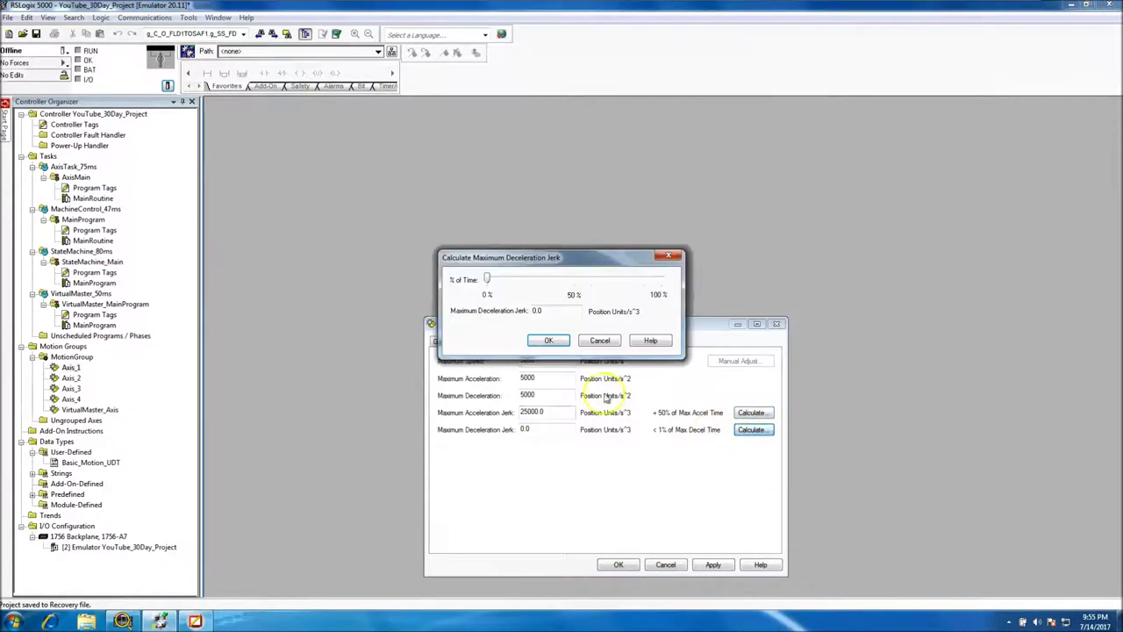
pyautogui.moveTo(488, 281); pyautogui.dragTo(577, 283)
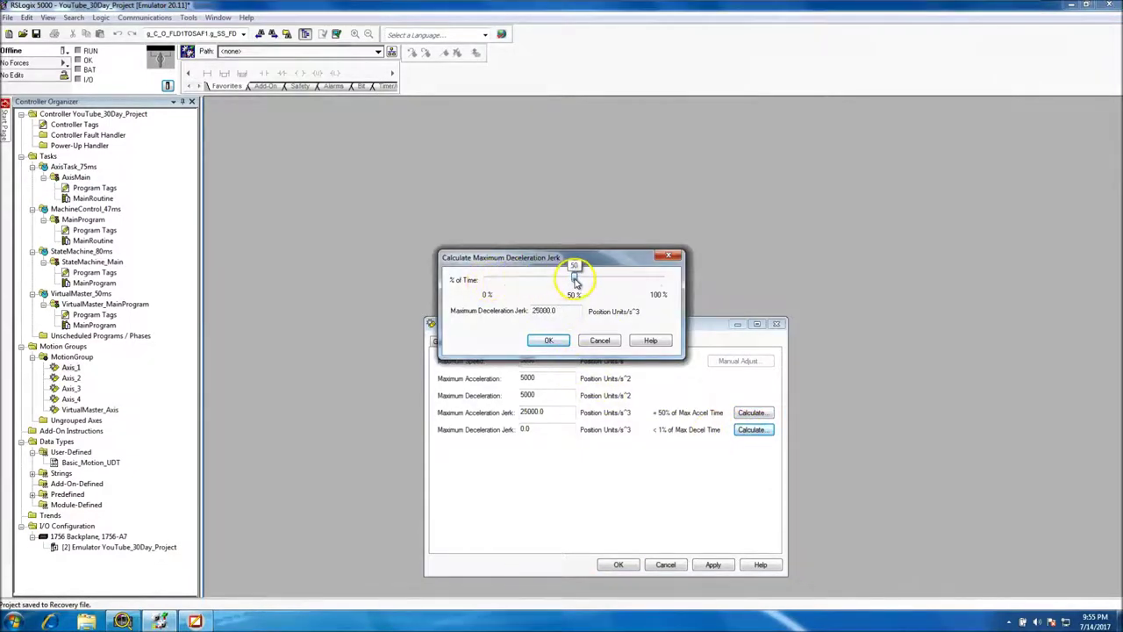
pyautogui.click(549, 341)
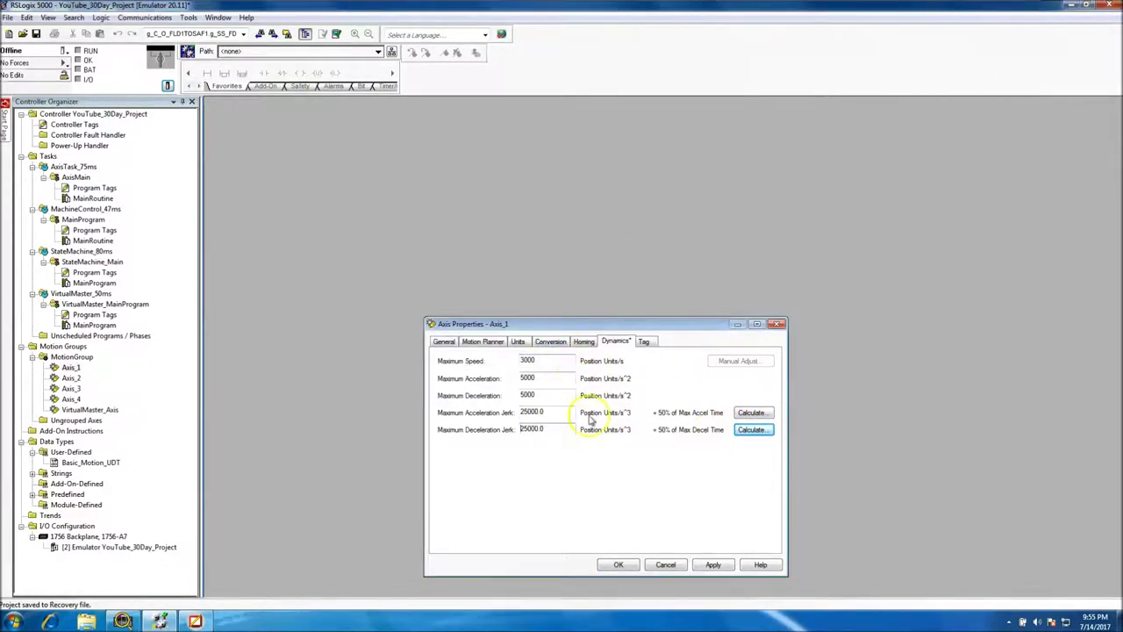
# Apply the calculated dynamics settings of Axis_1 and close its axis properties
pyautogui.click(715, 566)
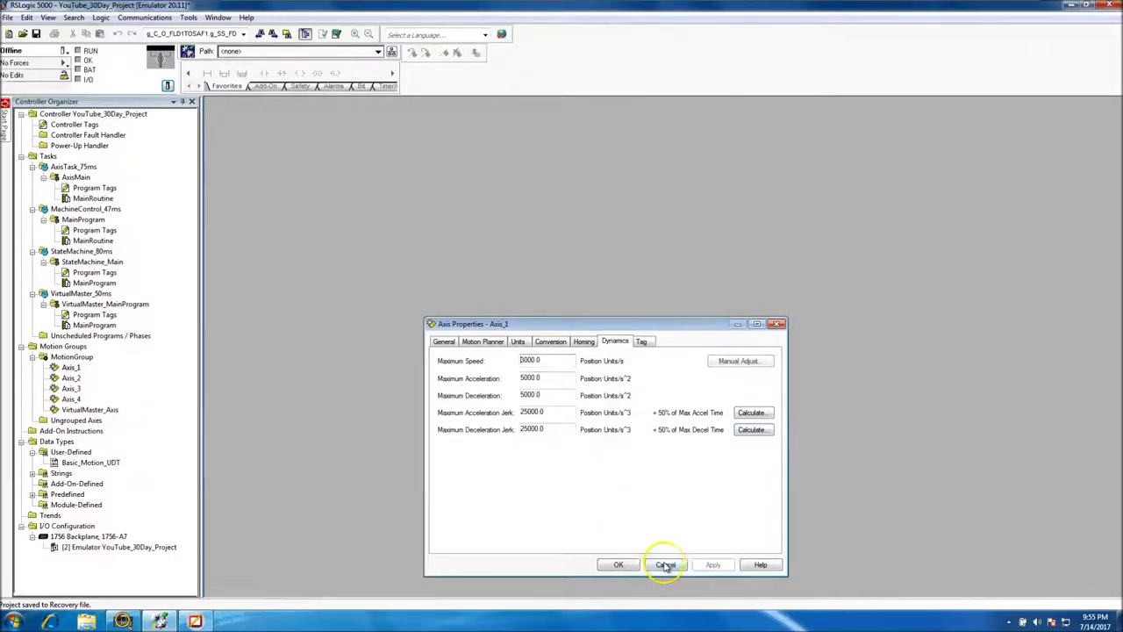
pyautogui.click(618, 566)
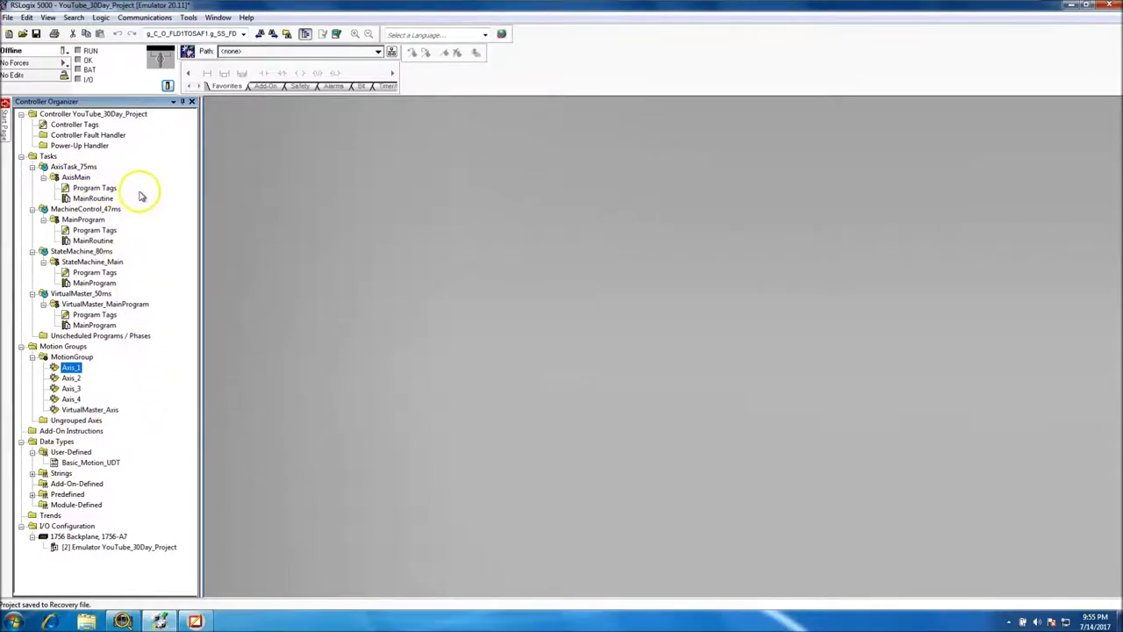
# Open the Basic_Motion_UDT data type, review its motion instruction members and close it without changes
pyautogui.doubleClick(84, 465)
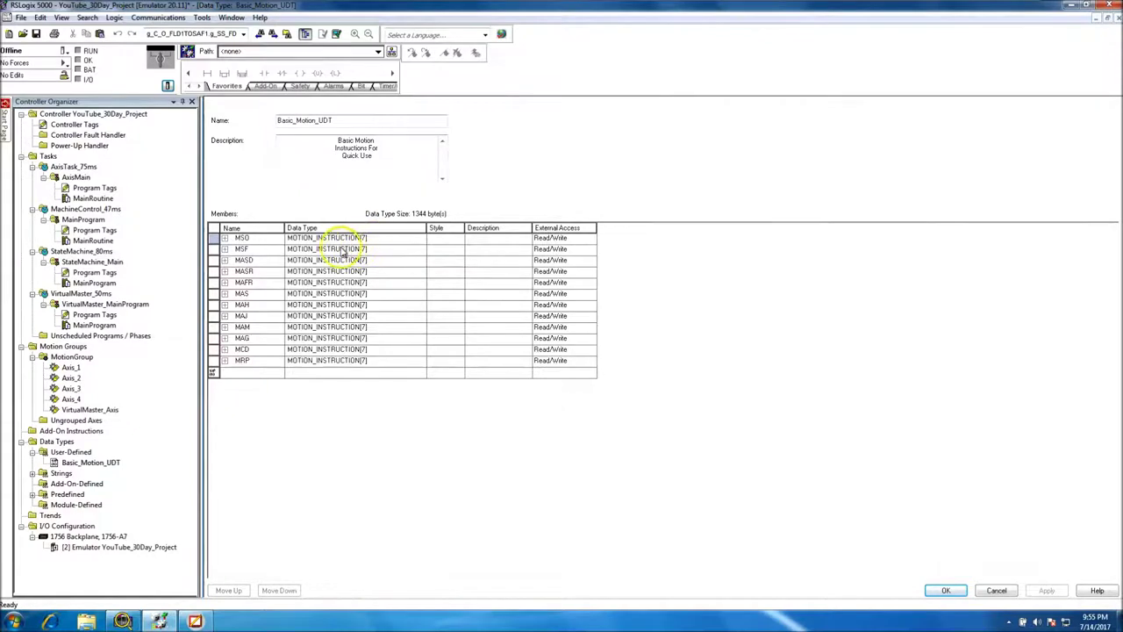
pyautogui.click(226, 239)
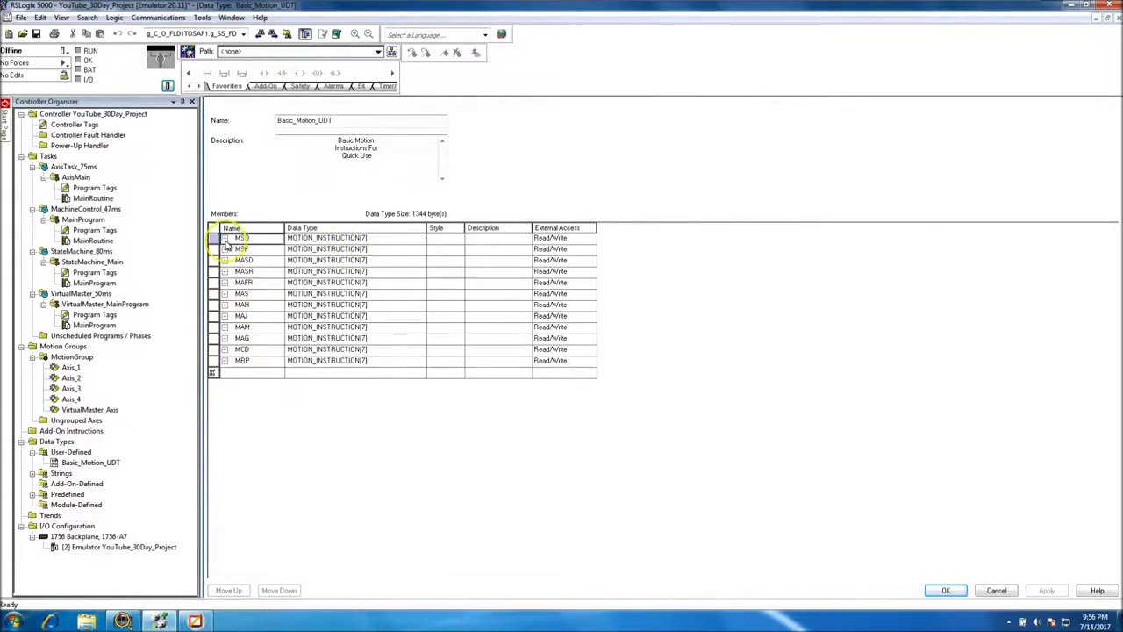
pyautogui.click(995, 589)
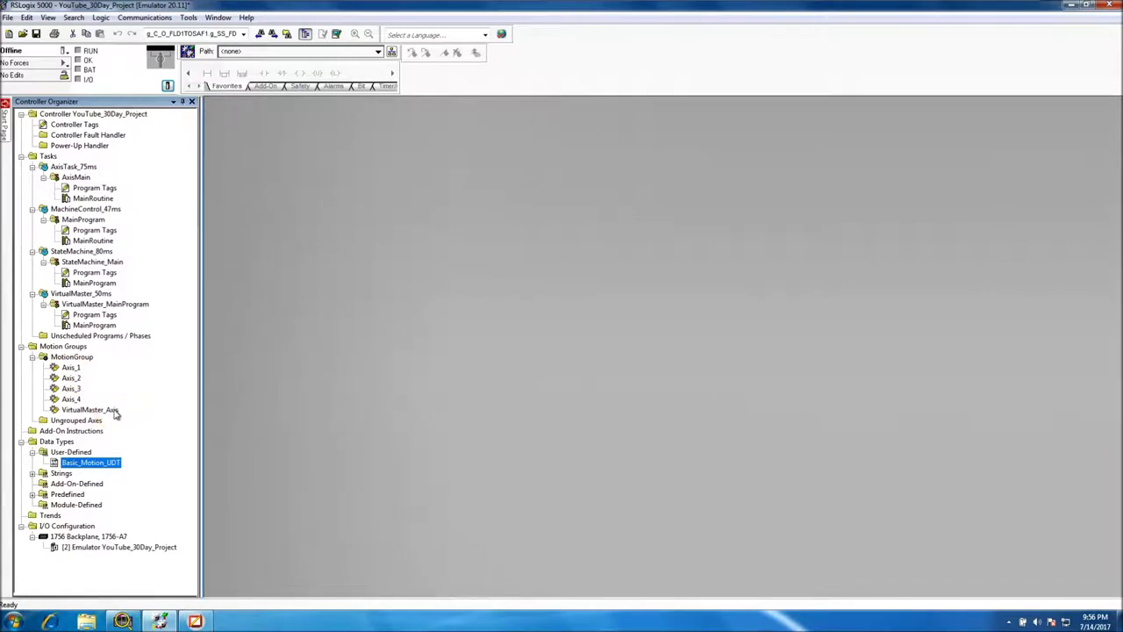
# Set the coarse update period of MotionGroup to 6.0 ms in its properties and apply it
pyautogui.click(70, 358)
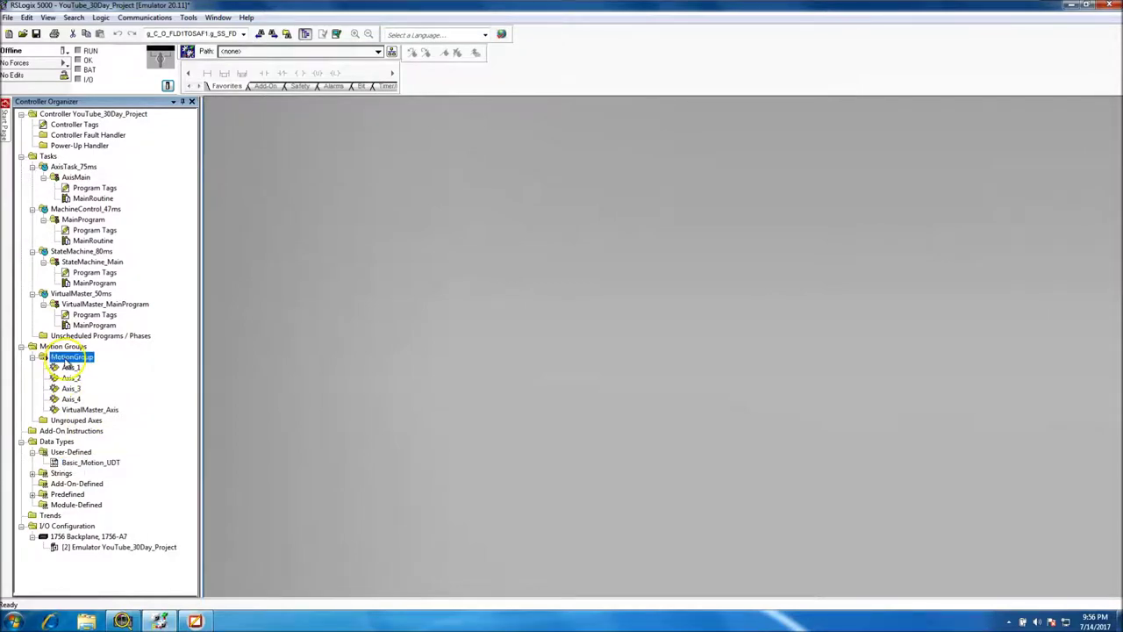
pyautogui.rightClick(68, 362)
pyautogui.click(145, 549)
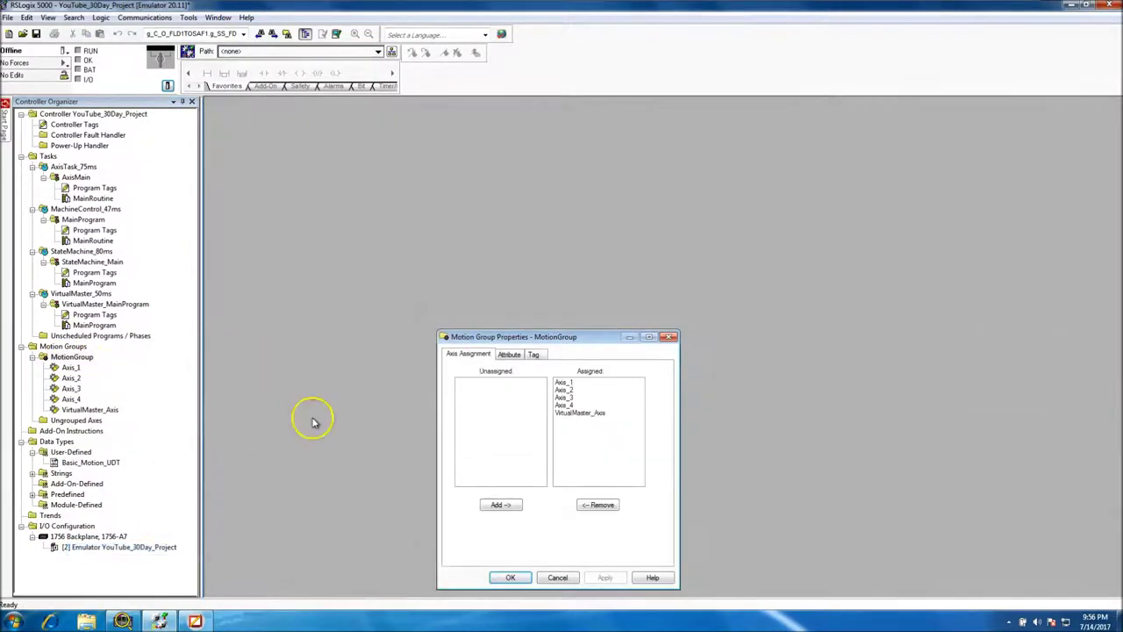
pyautogui.moveTo(526, 342); pyautogui.dragTo(516, 270)
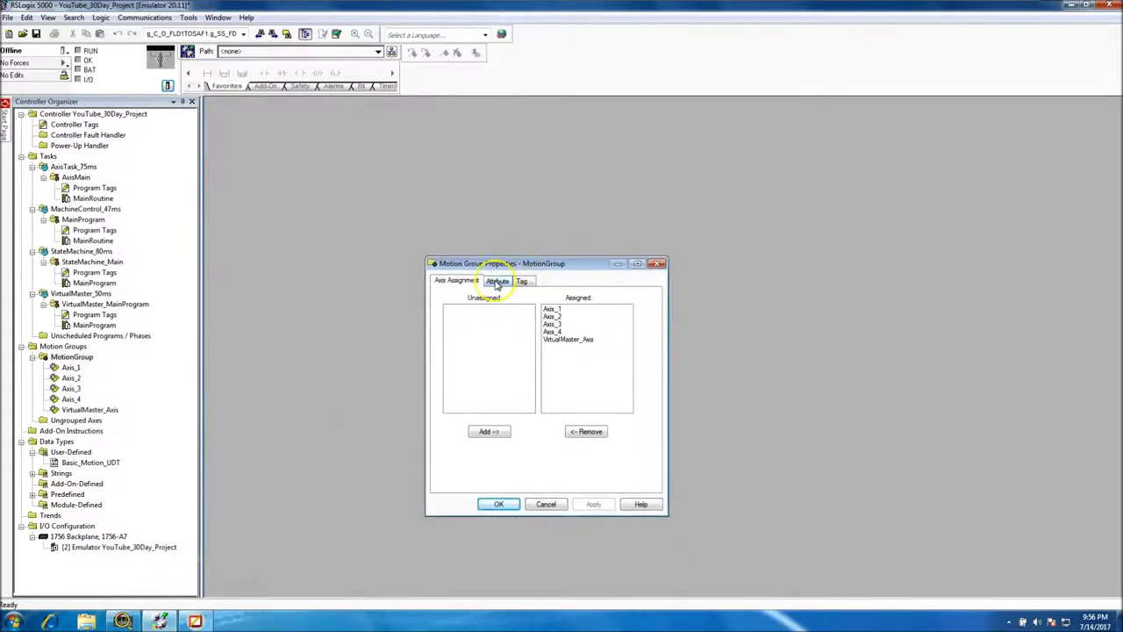
pyautogui.click(497, 280)
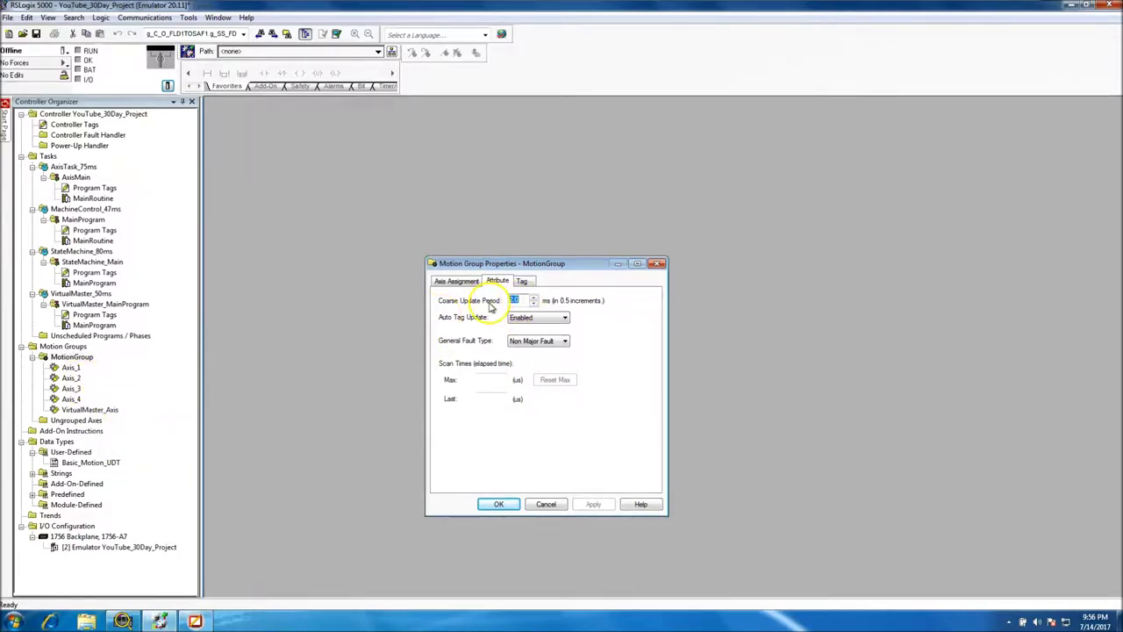
pyautogui.write('6')
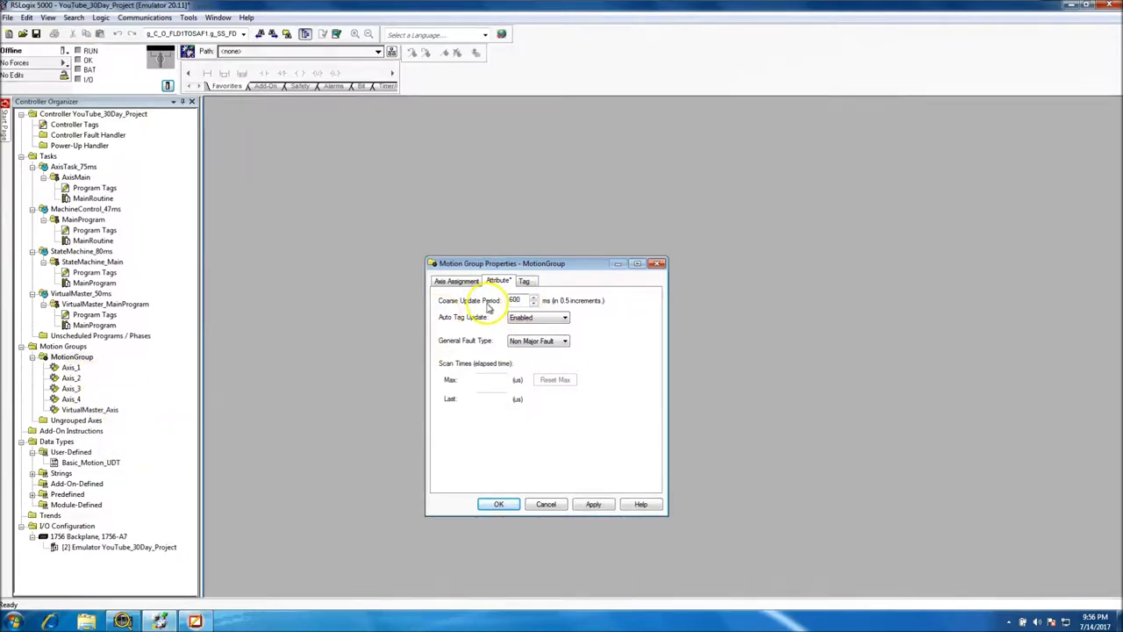
pyautogui.click(494, 313)
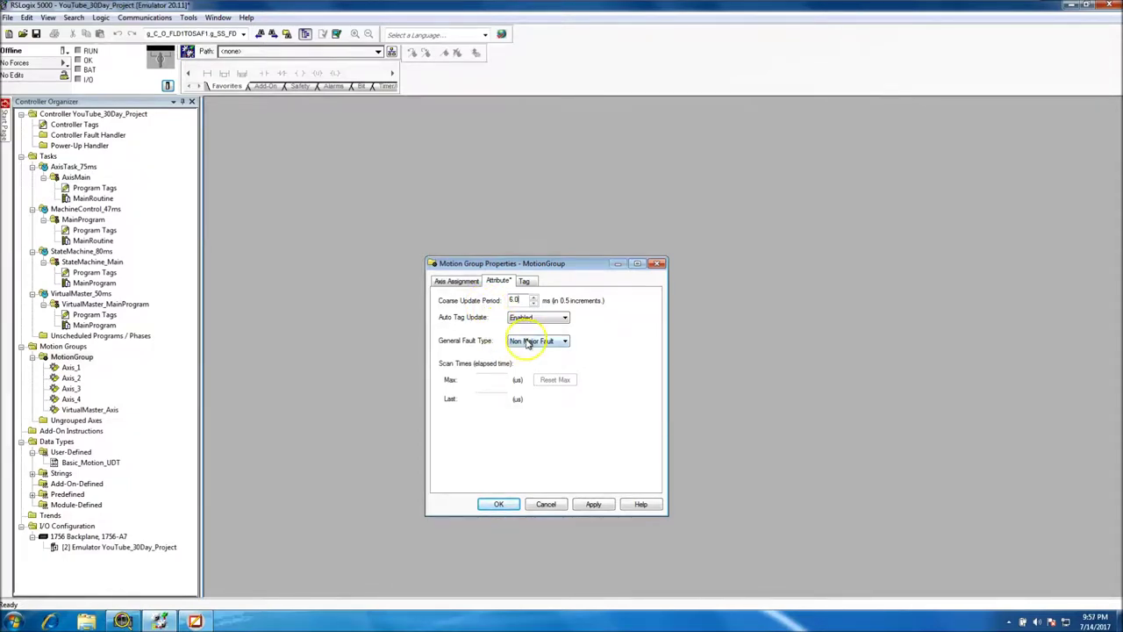
pyautogui.doubleClick(515, 300)
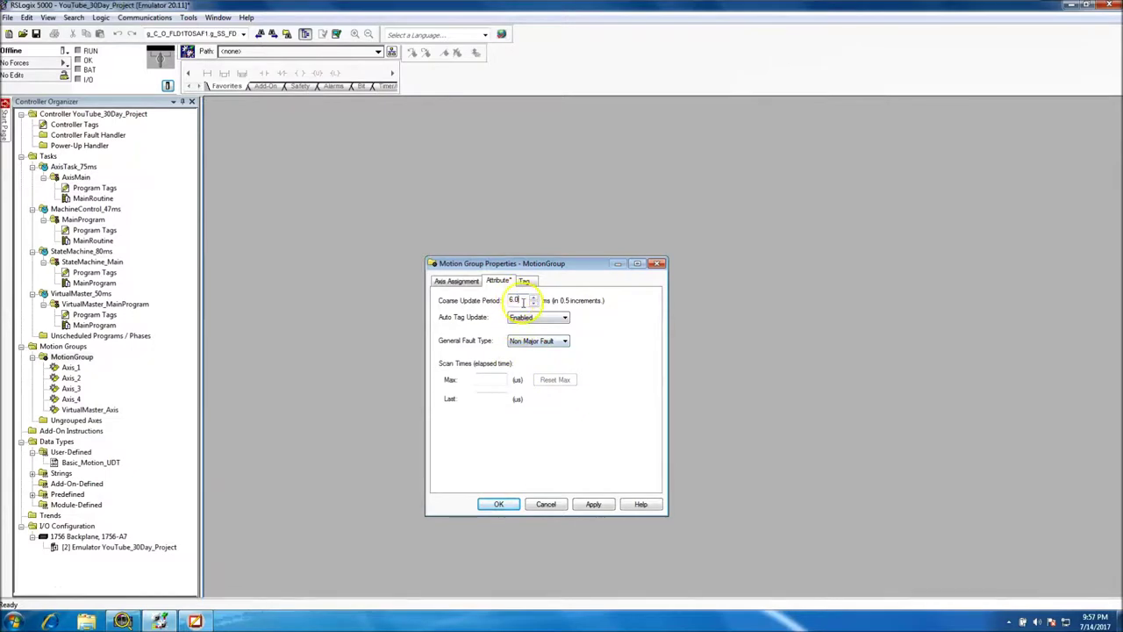
pyautogui.click(594, 505)
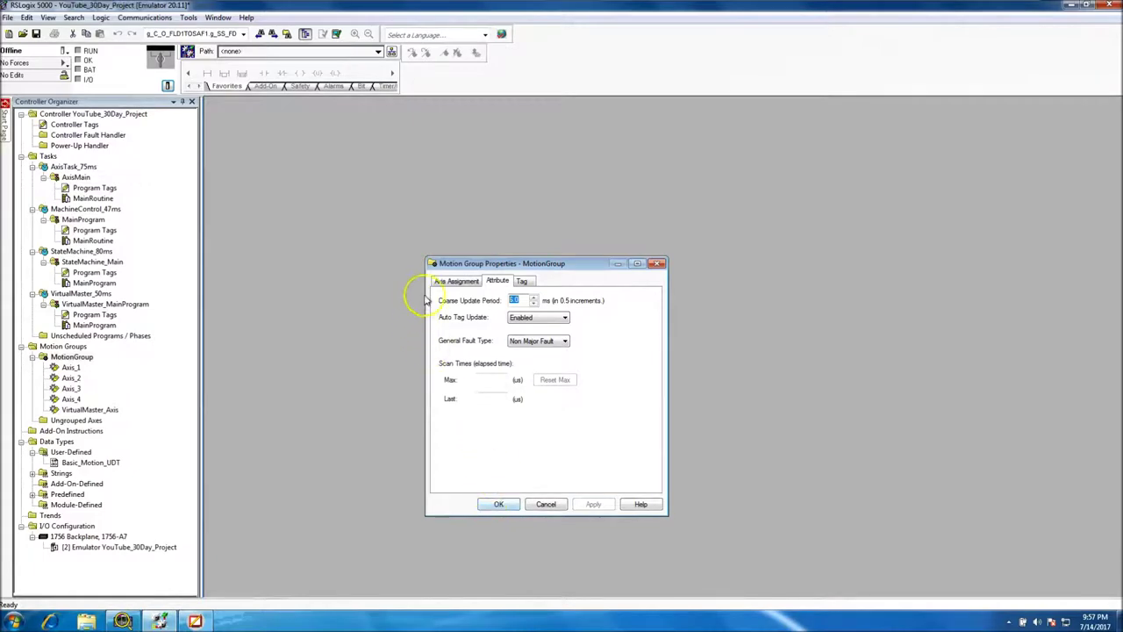
# Examine the motion group's coarse update period, its Auto Tag Update and General Fault Type options, and its tag details
pyautogui.click(525, 300)
pyautogui.doubleClick(525, 301)
pyautogui.doubleClick(518, 301)
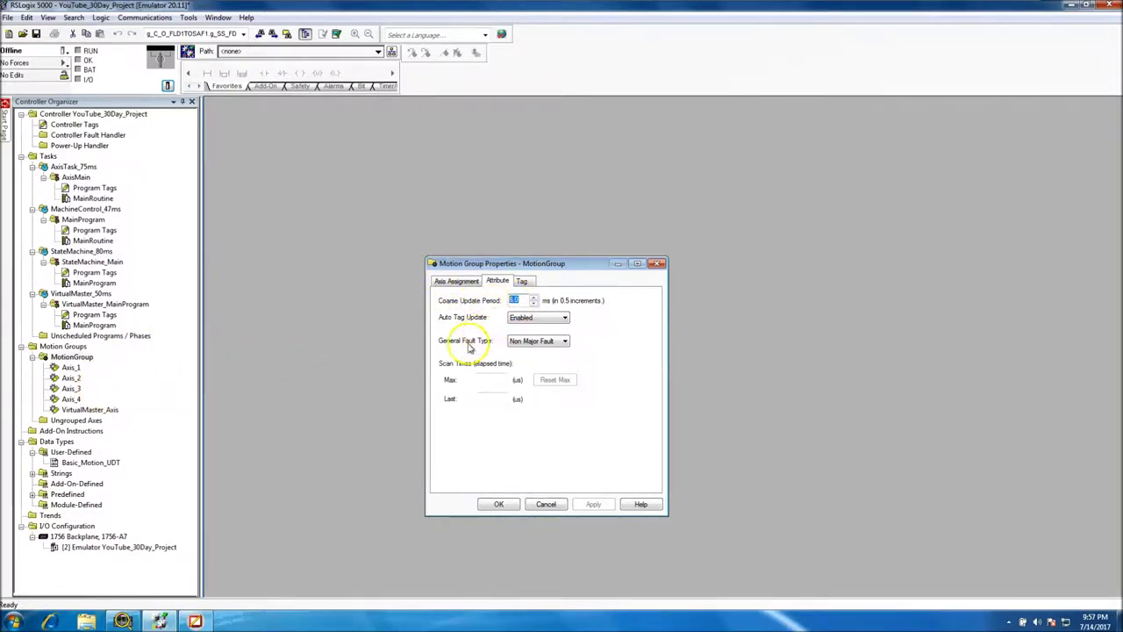
pyautogui.click(72, 358)
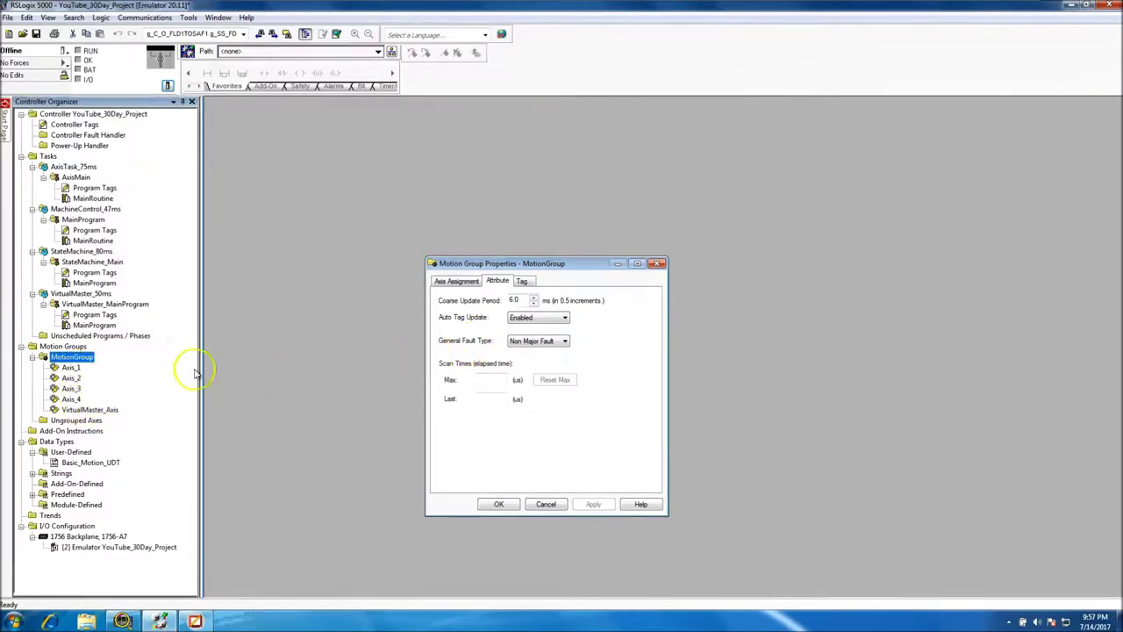
pyautogui.click(530, 316)
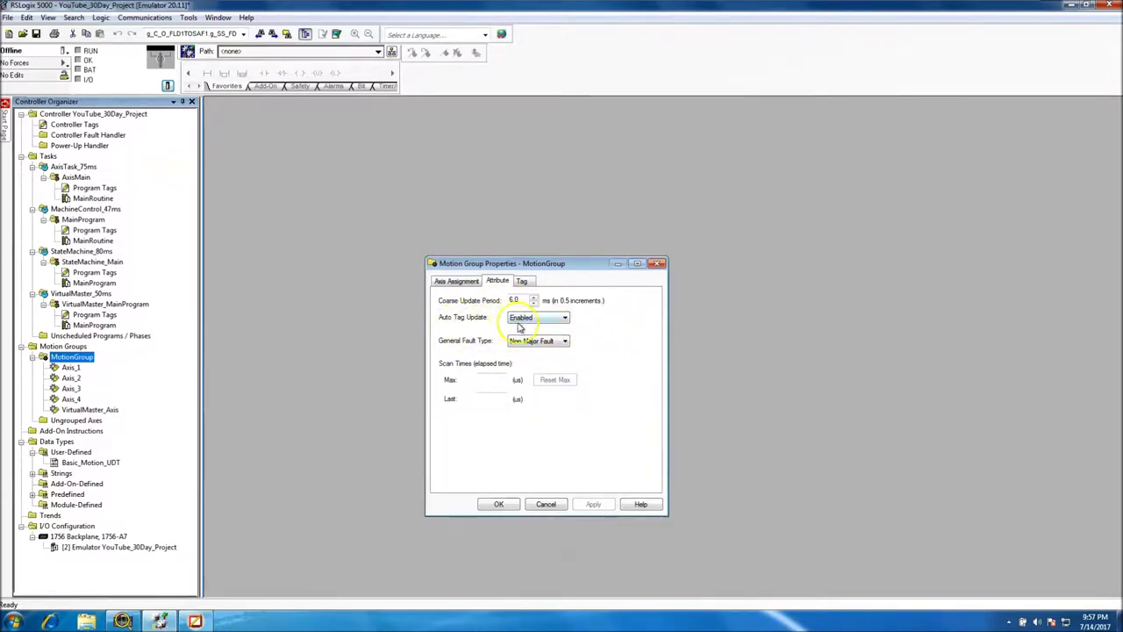
pyautogui.click(564, 319)
pyautogui.click(544, 335)
pyautogui.click(558, 346)
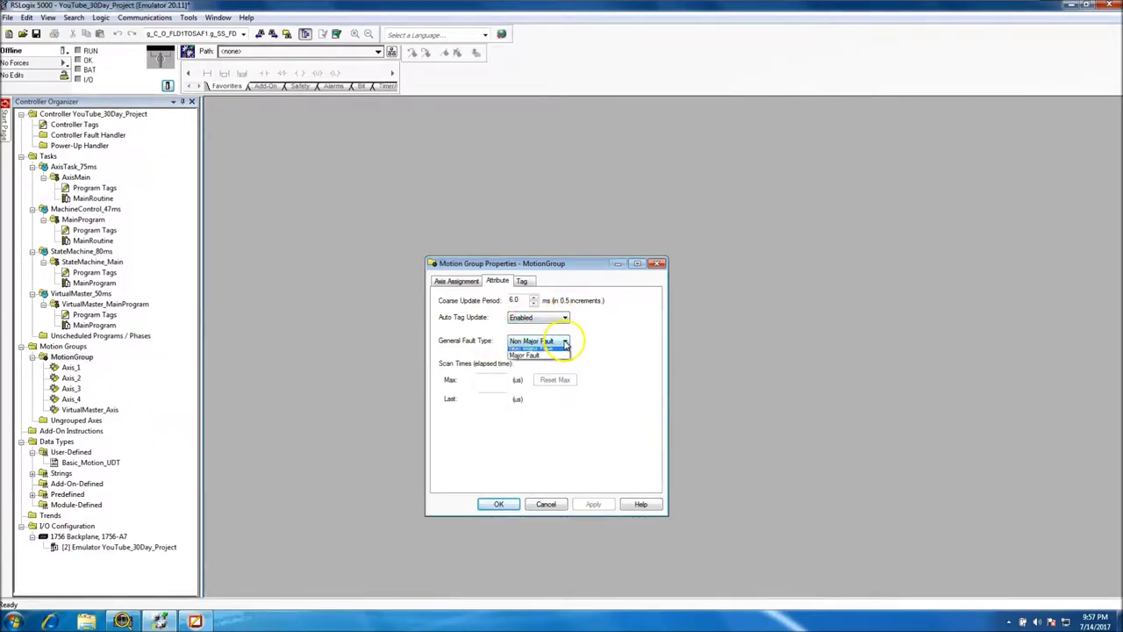
pyautogui.click(546, 362)
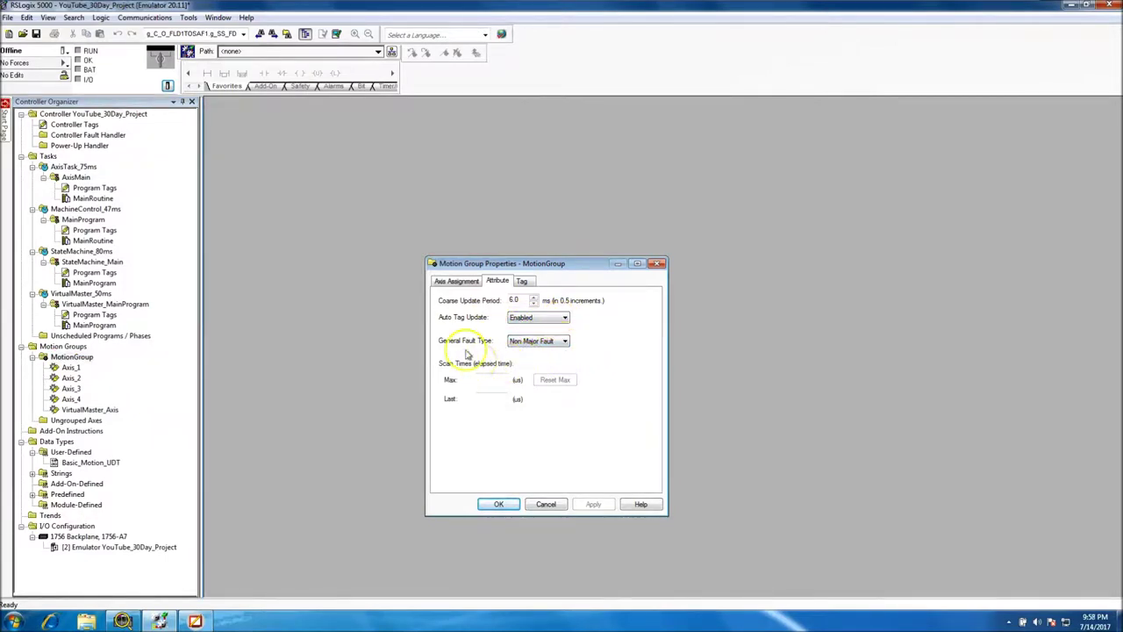
pyautogui.click(521, 281)
# Remove Axis_1 from the axes assigned to MotionGroup and apply the change
pyautogui.click(458, 282)
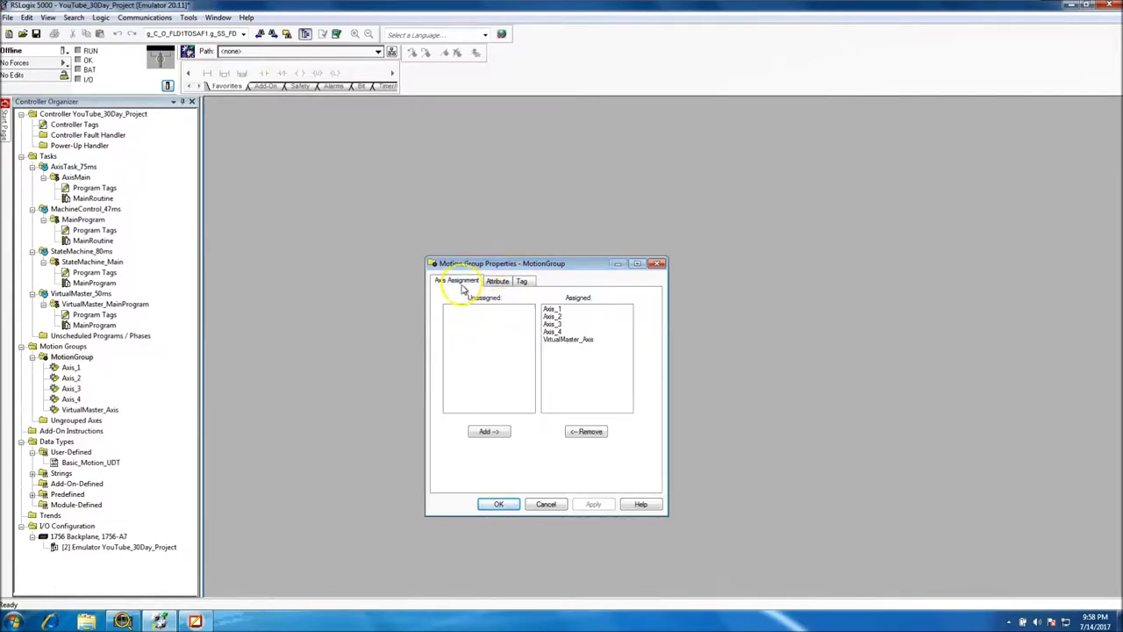
pyautogui.click(553, 309)
pyautogui.click(579, 429)
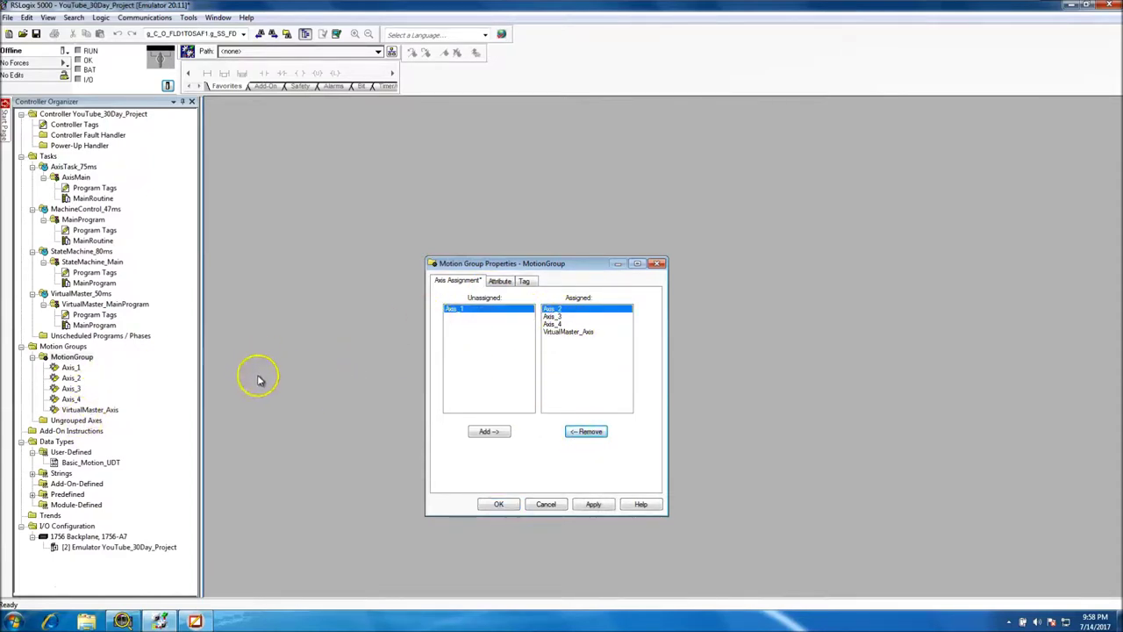
pyautogui.click(583, 507)
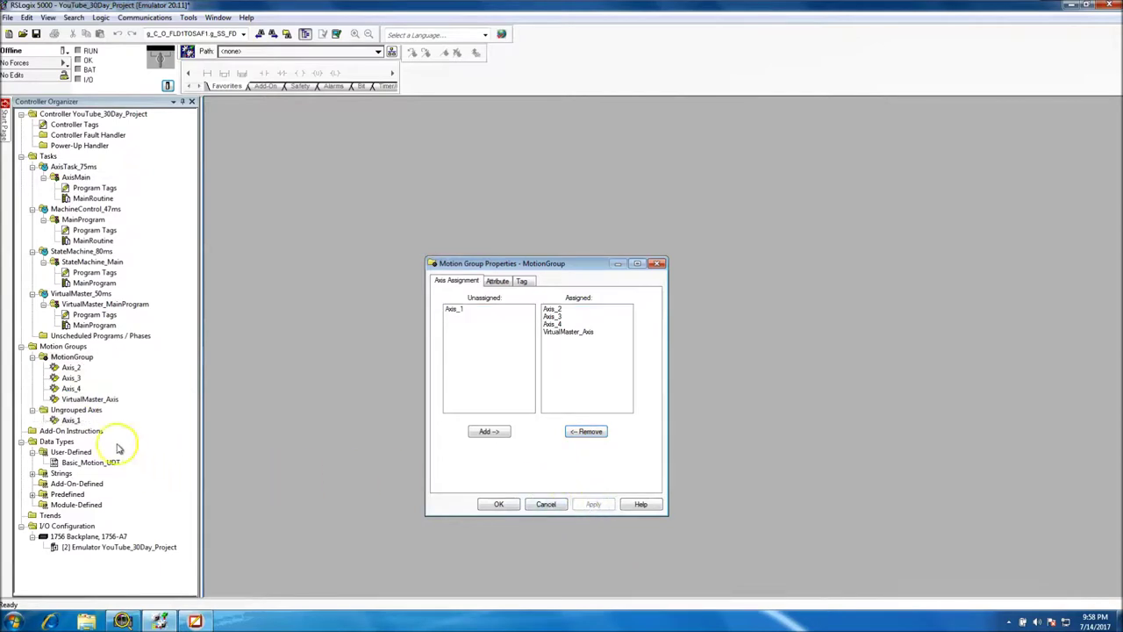
# Assign Axis_1 to MotionGroup again, apply the change and close the motion group properties
pyautogui.click(454, 310)
pyautogui.click(488, 431)
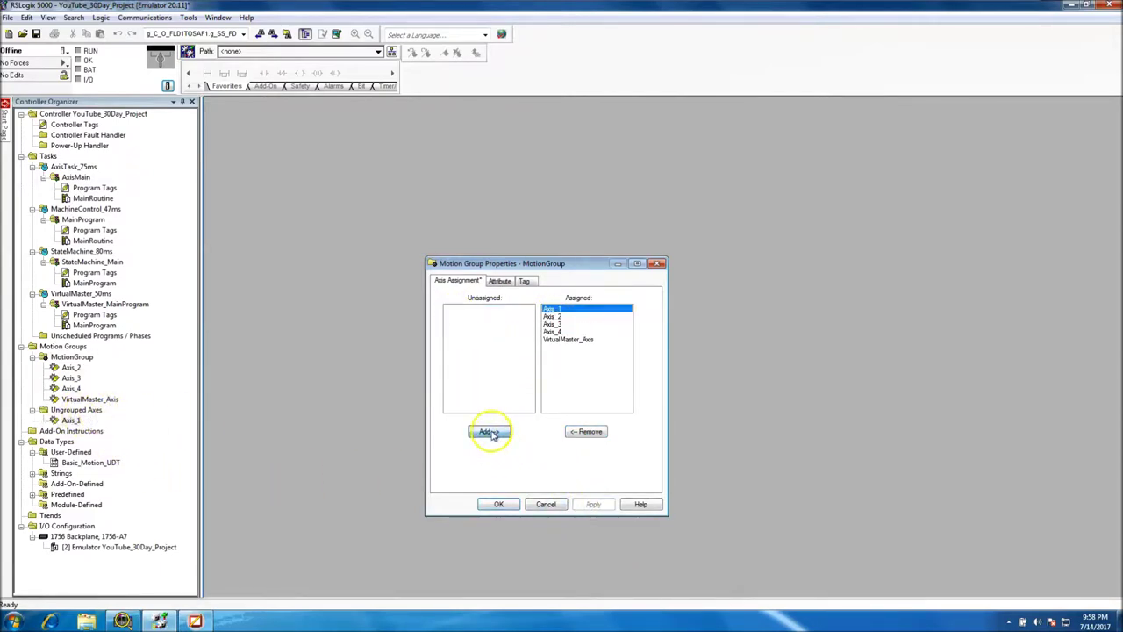
pyautogui.click(499, 281)
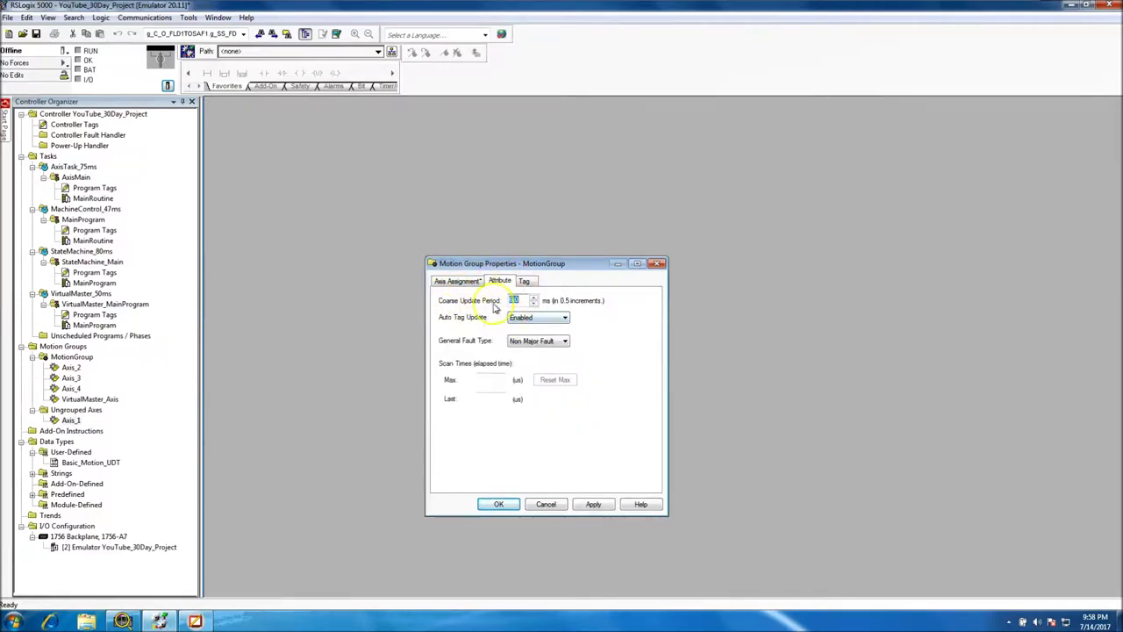
pyautogui.click(602, 501)
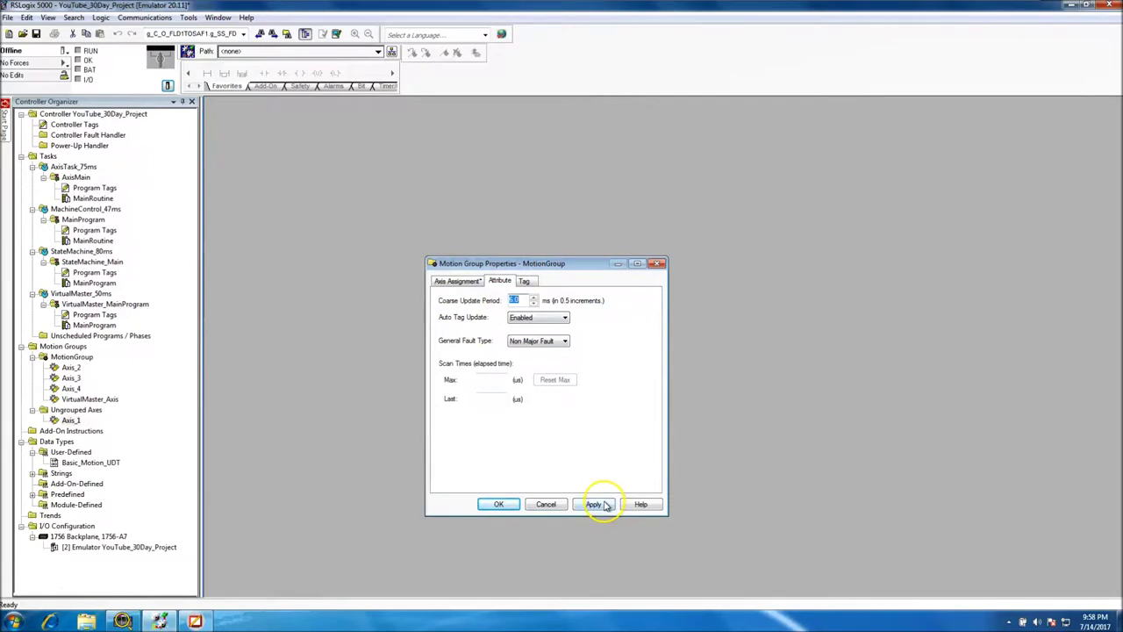
pyautogui.click(499, 503)
pyautogui.click(69, 357)
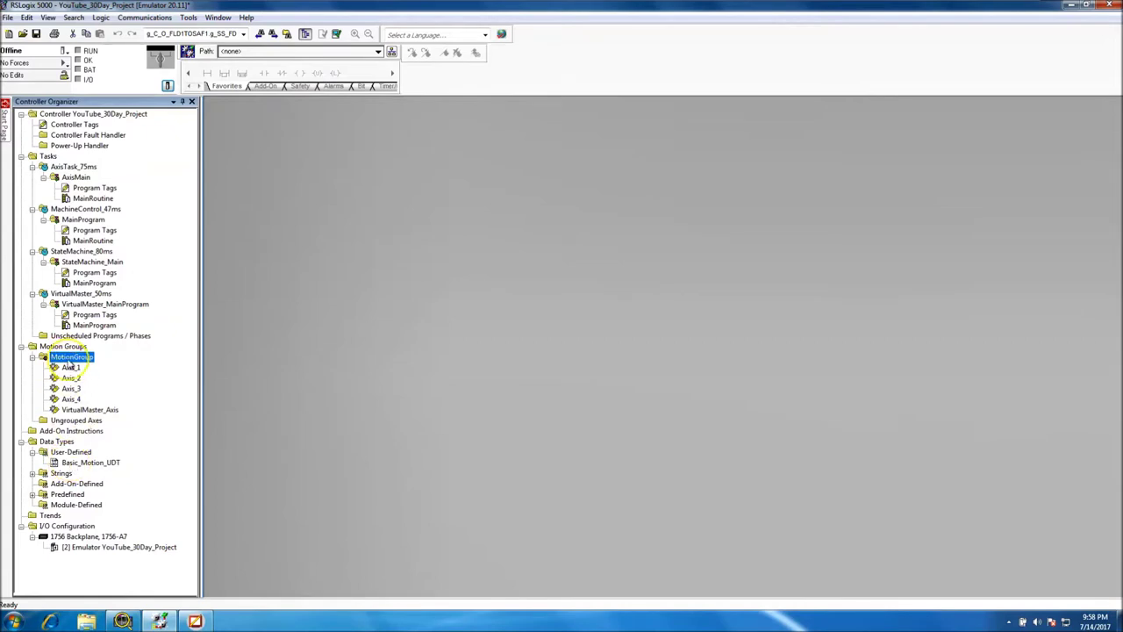
pyautogui.click(70, 367)
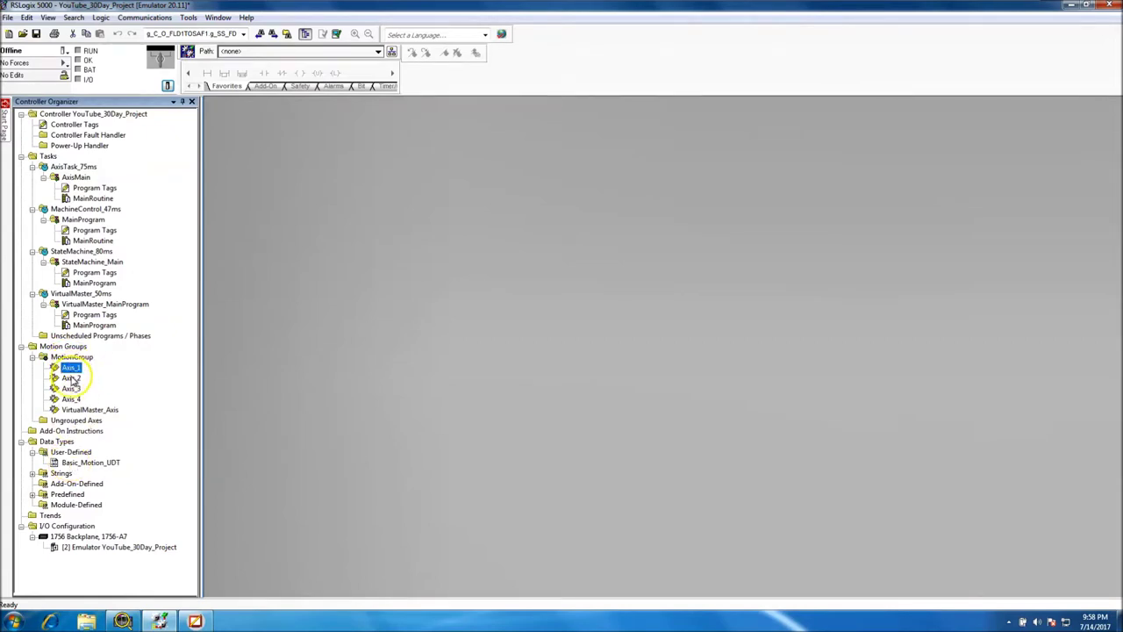
pyautogui.click(71, 379)
pyautogui.click(71, 389)
pyautogui.click(71, 399)
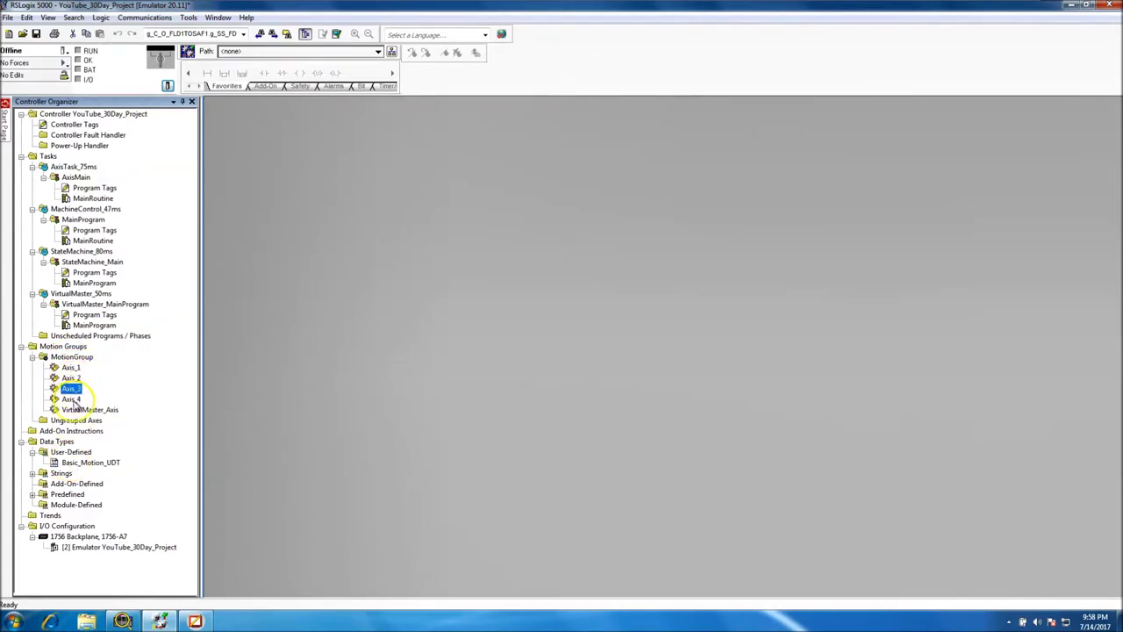
# Review the dynamics limits in the VirtualMaster_Axis properties and close them without changes
pyautogui.click(86, 410)
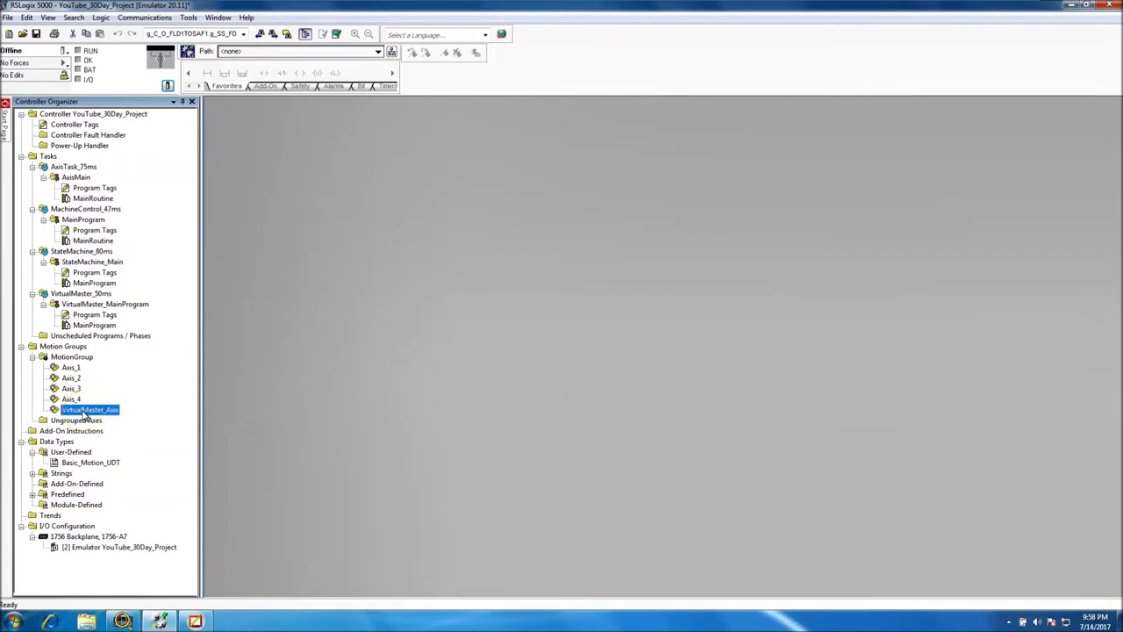
pyautogui.rightClick(84, 413)
pyautogui.click(110, 402)
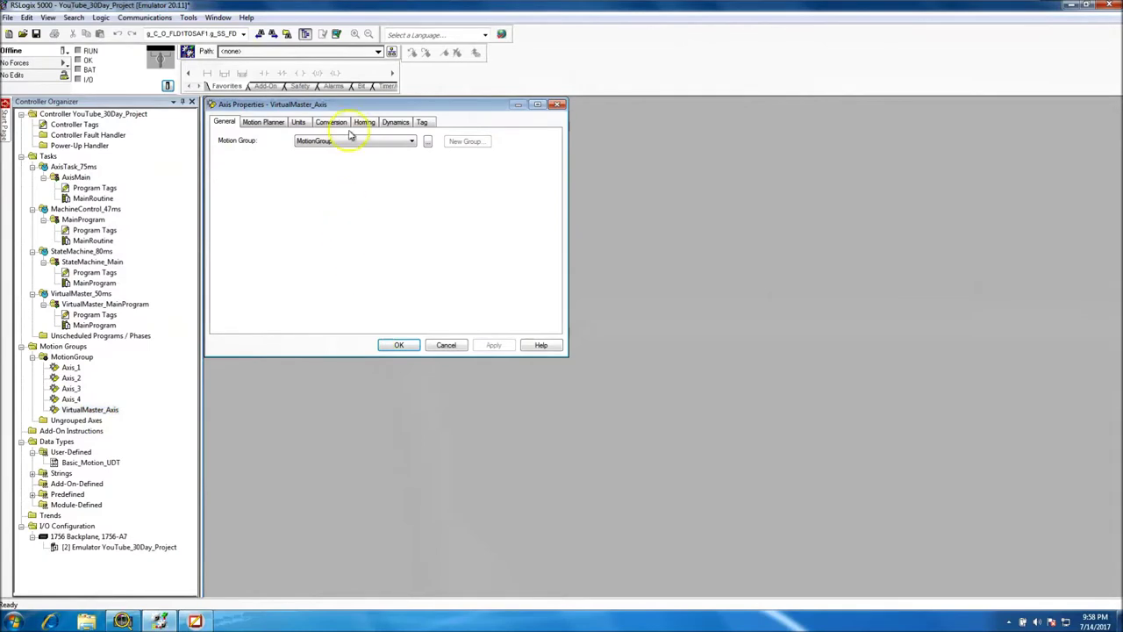
pyautogui.click(395, 122)
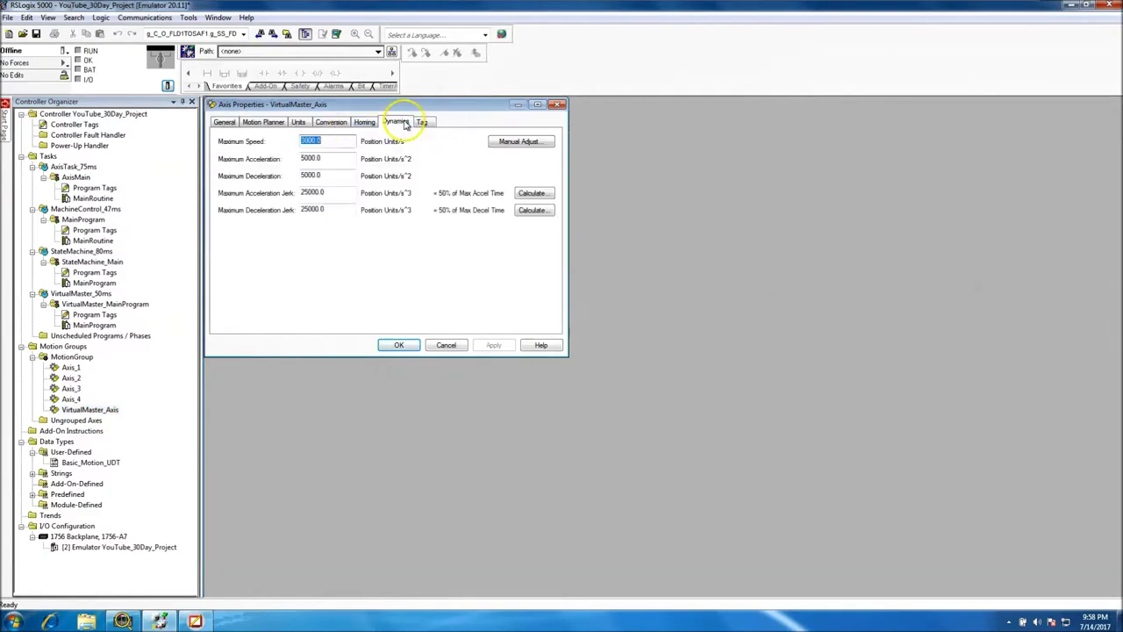
pyautogui.click(446, 346)
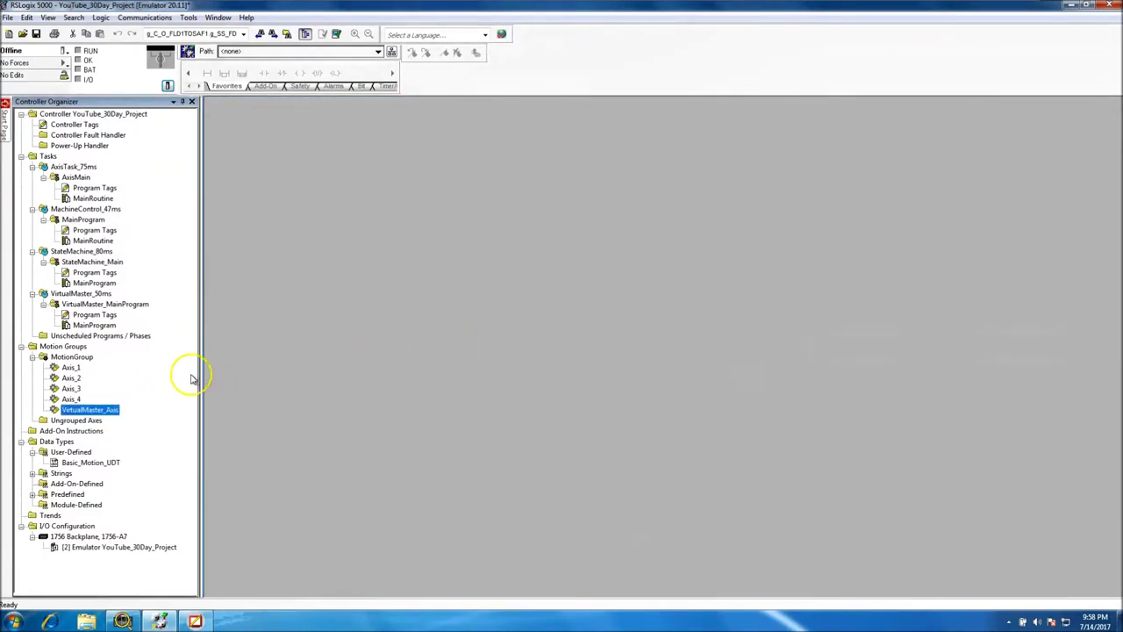
# Check the attribute settings of MotionGroup in its properties and close them without changes
pyautogui.rightClick(74, 357)
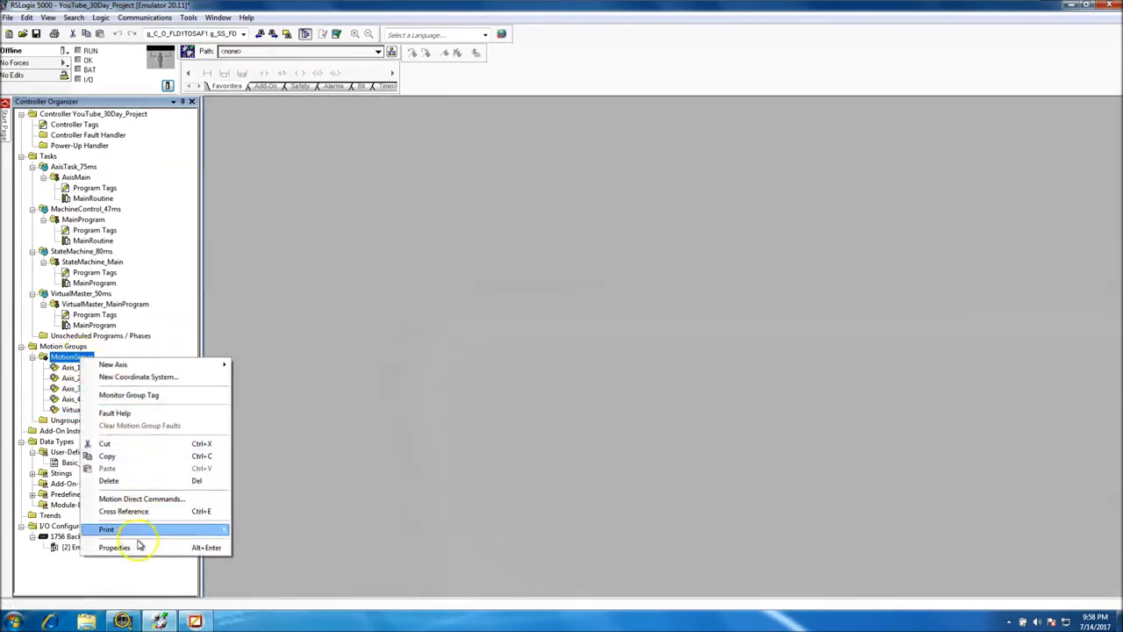
pyautogui.click(140, 546)
pyautogui.click(290, 135)
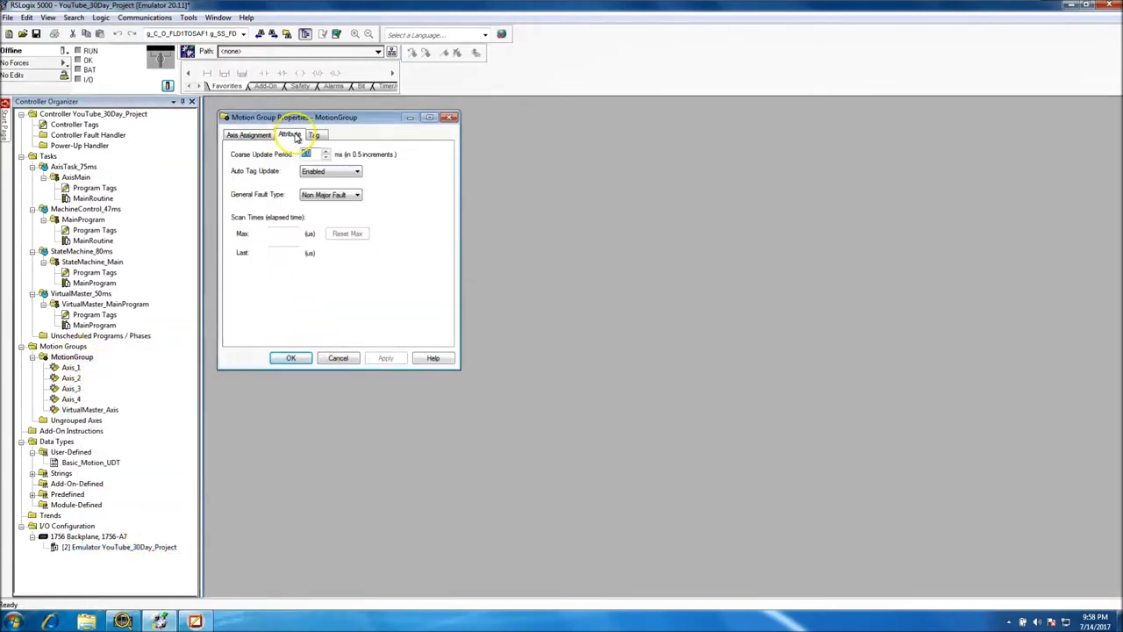
pyautogui.click(339, 359)
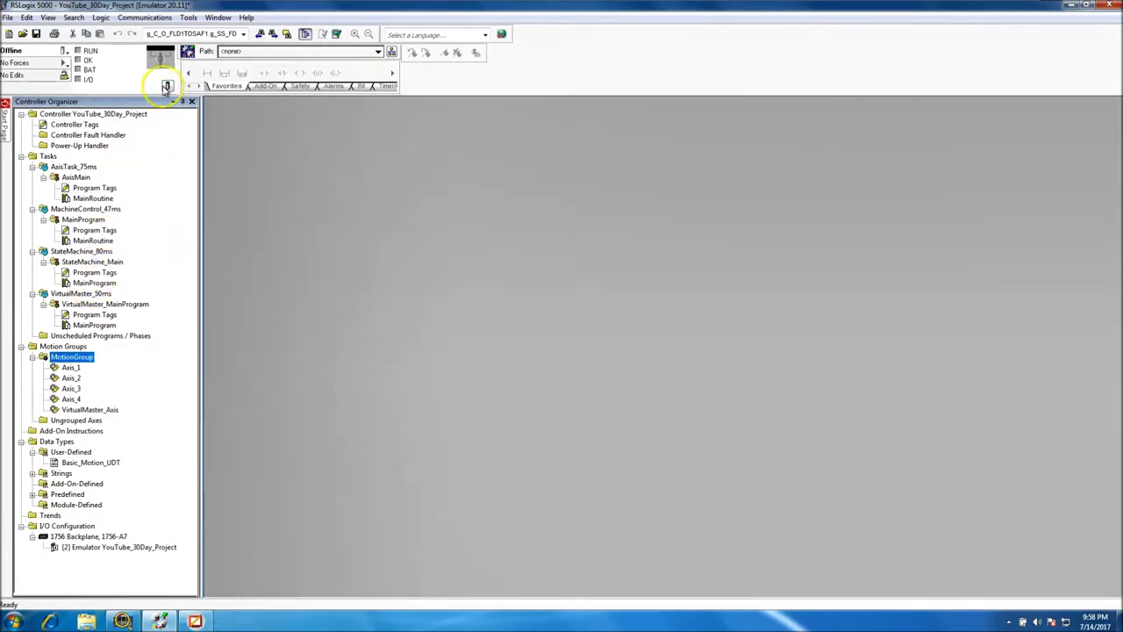
# Check the controller's date/time properties for the time synchronization setting and close them without changes
pyautogui.click(166, 84)
pyautogui.click(266, 148)
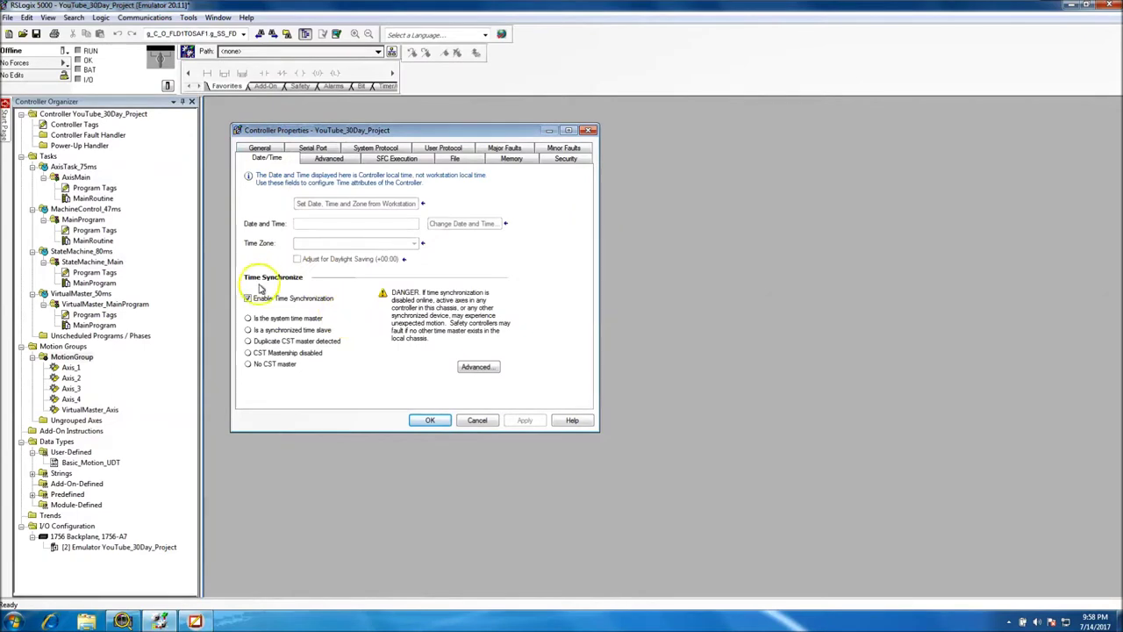
pyautogui.click(477, 421)
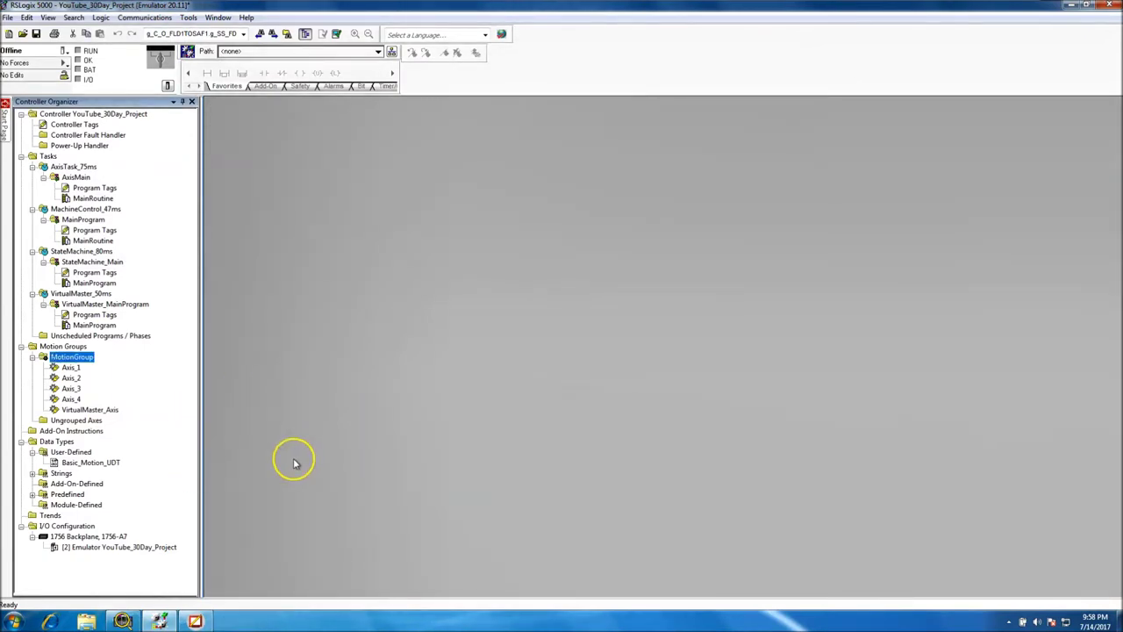